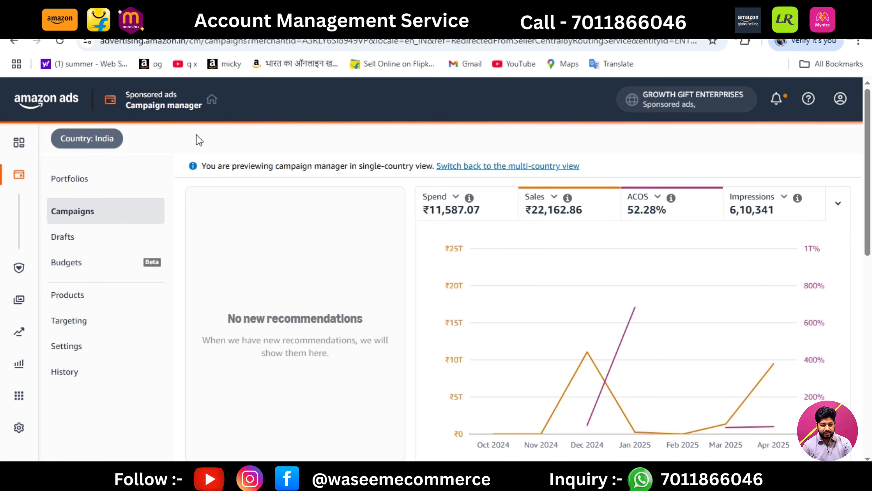
Open the Brand Stores page under Brand content and start creating a store
mouse_move(26, 276)
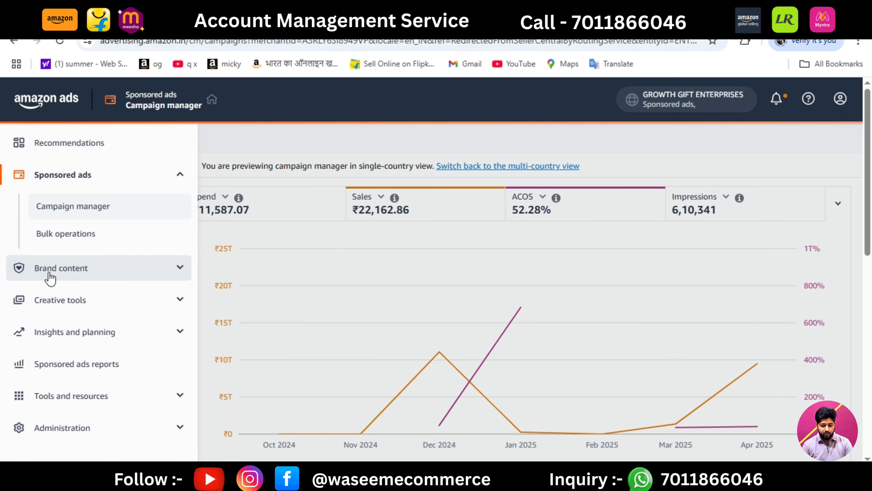
left_click(86, 275)
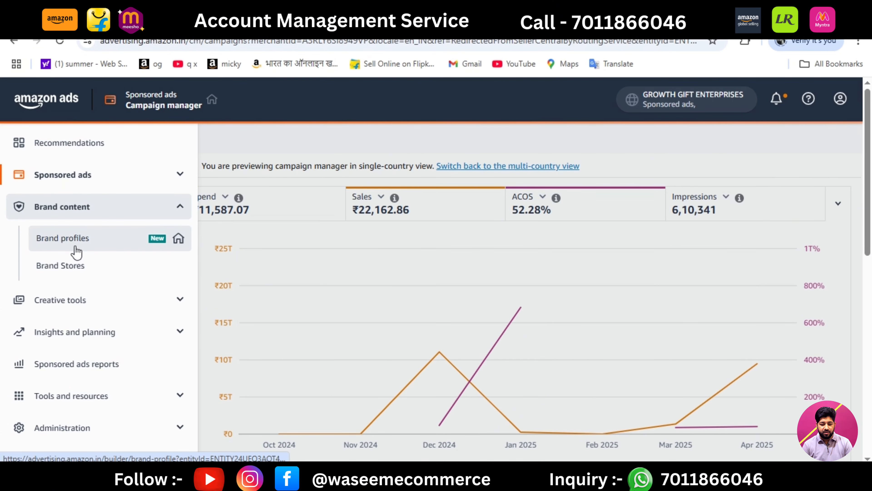
left_click(71, 270)
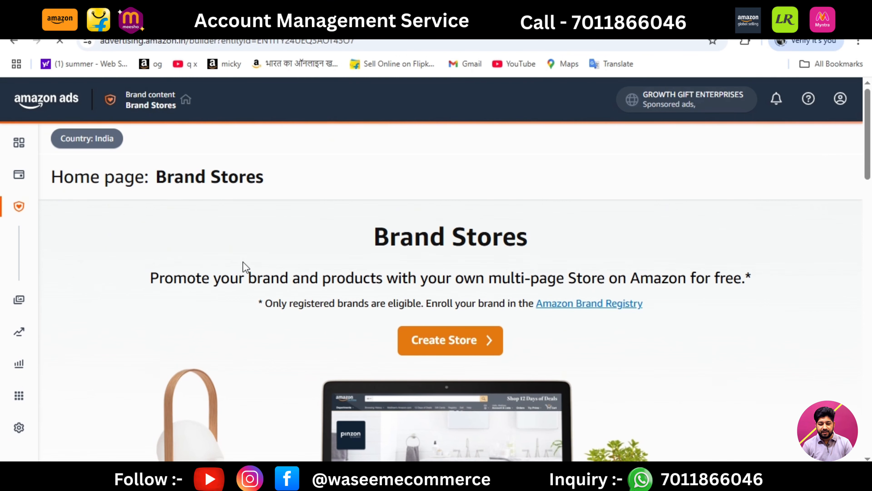
scroll(869, 146, "down", 2)
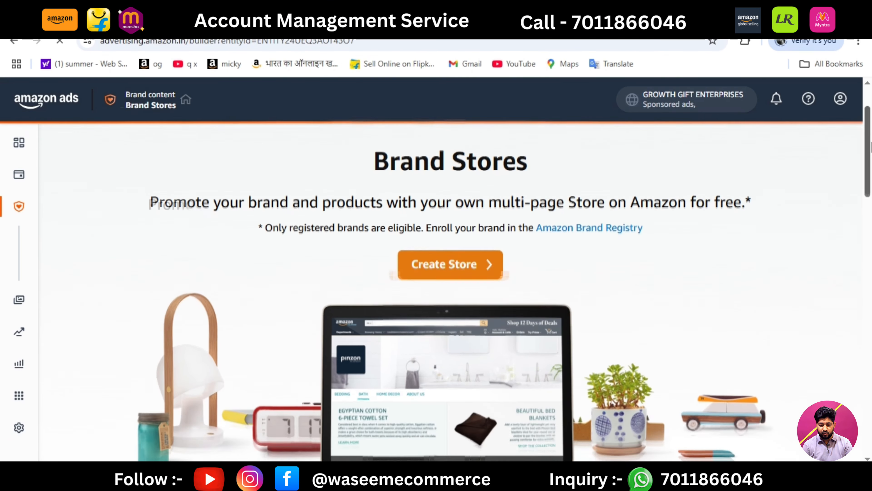
left_click(463, 265)
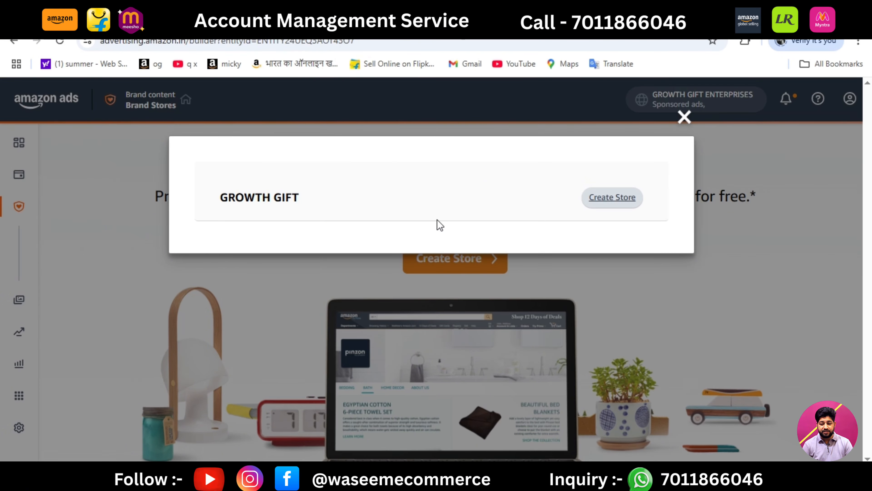
Copy the brand name GROWTH GIFT and create a store for that brand
triple_click(263, 199)
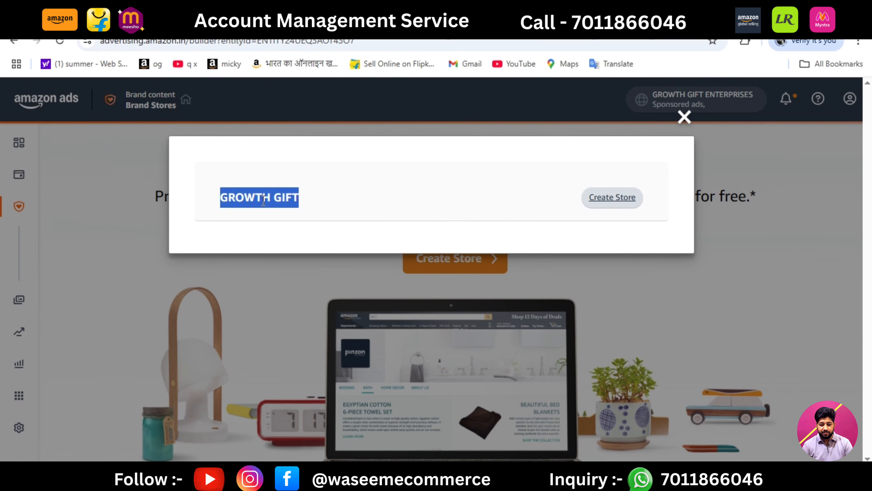
right_click(263, 200)
left_click(289, 216)
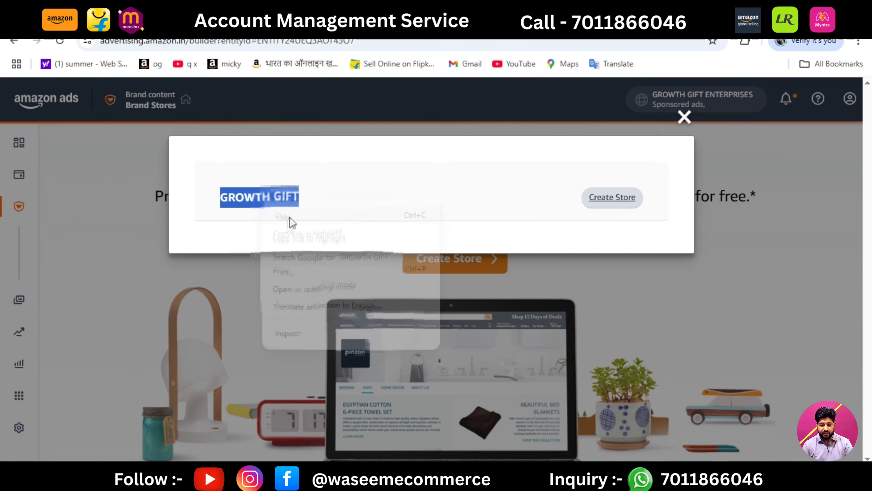
left_click(611, 205)
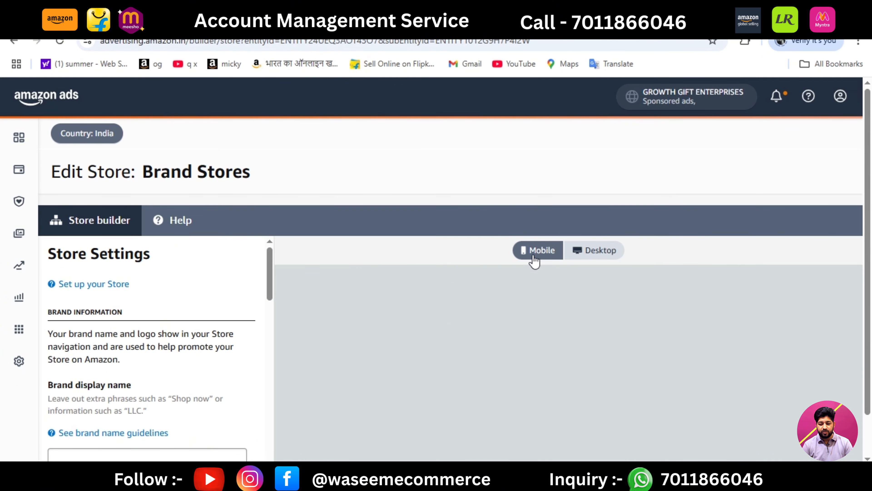
Switch the store preview to Desktop and paste GROWTH GIFT as the brand display name
left_click(598, 256)
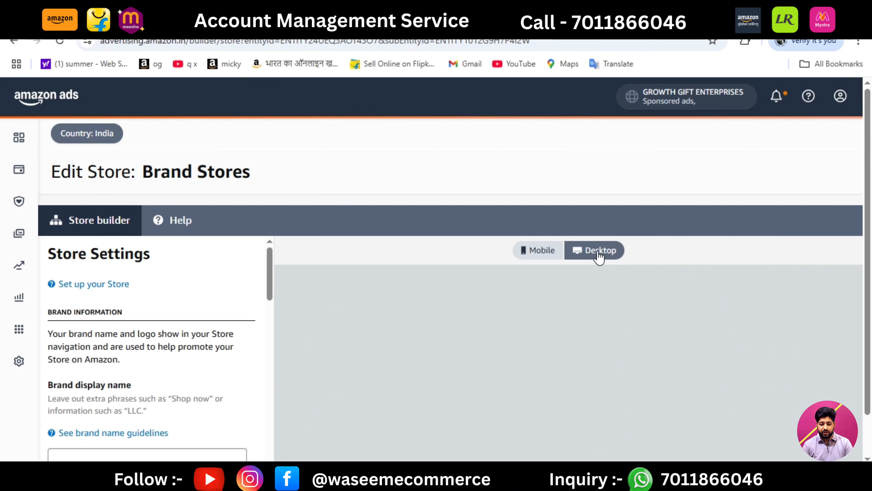
scroll(870, 171, "down", 2)
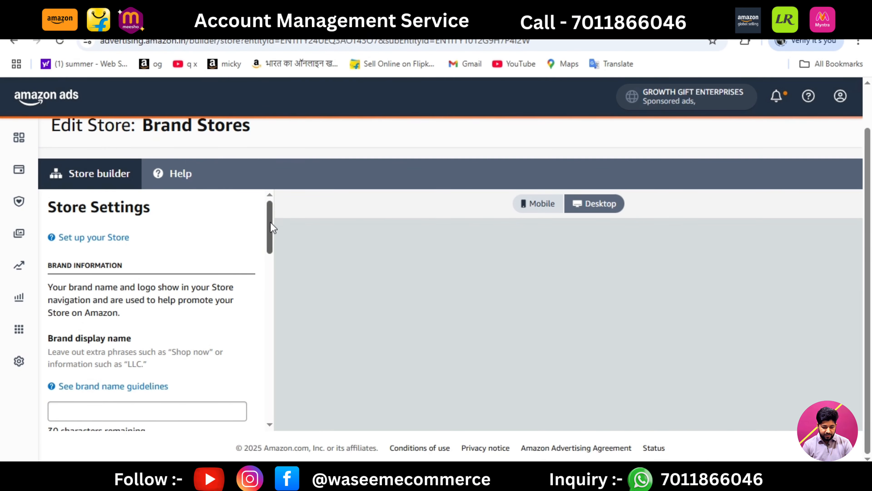
left_click_drag(269, 221, 278, 256)
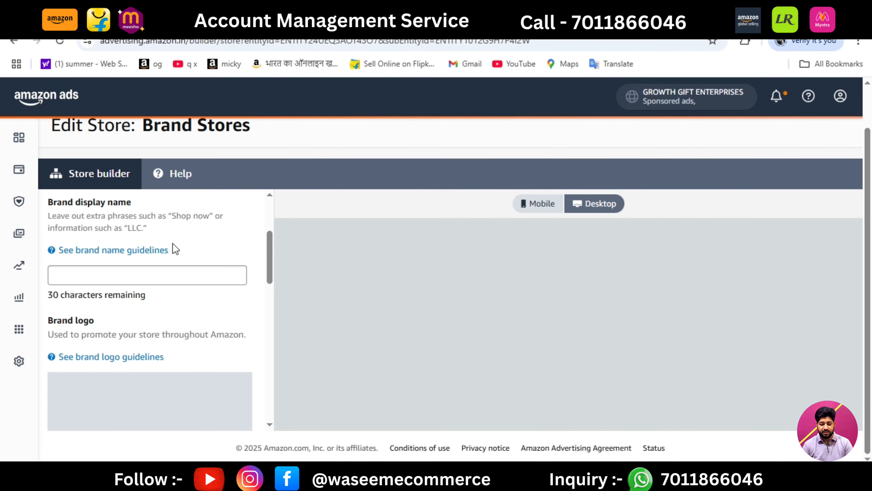
left_click(150, 278)
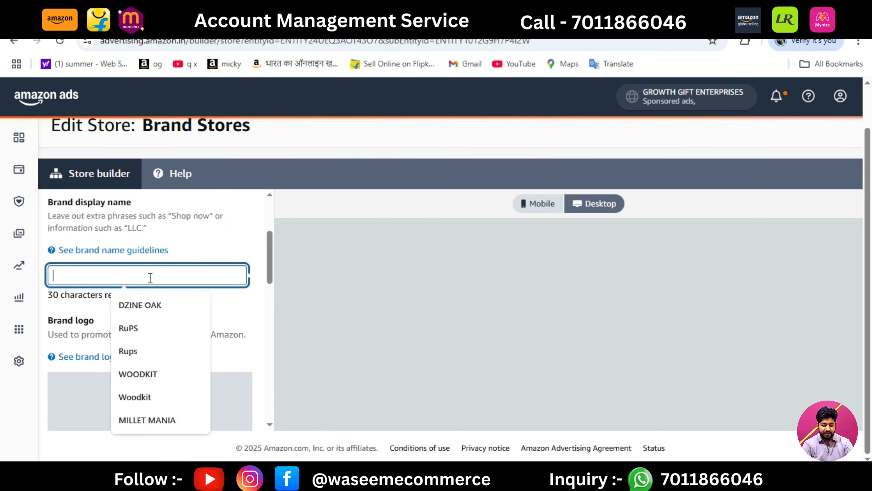
key("ctrl+v")
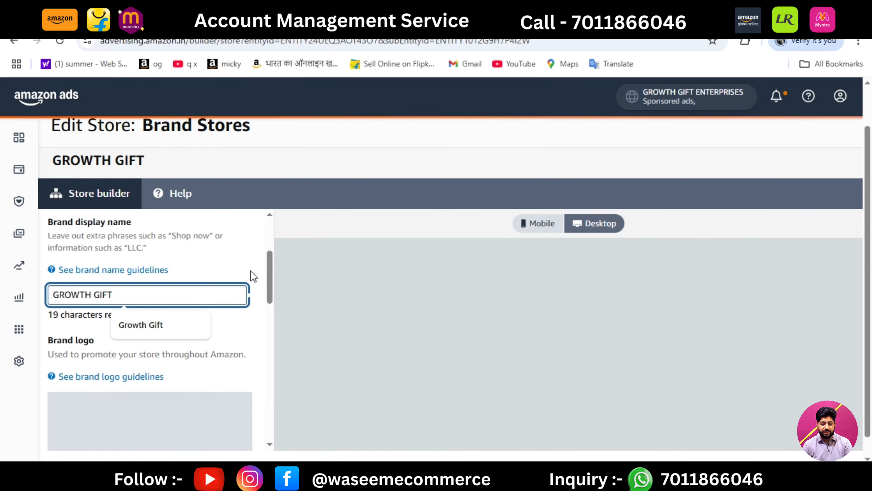
Upload the Logo image from Downloads as the brand logo
left_click_drag(271, 264, 276, 285)
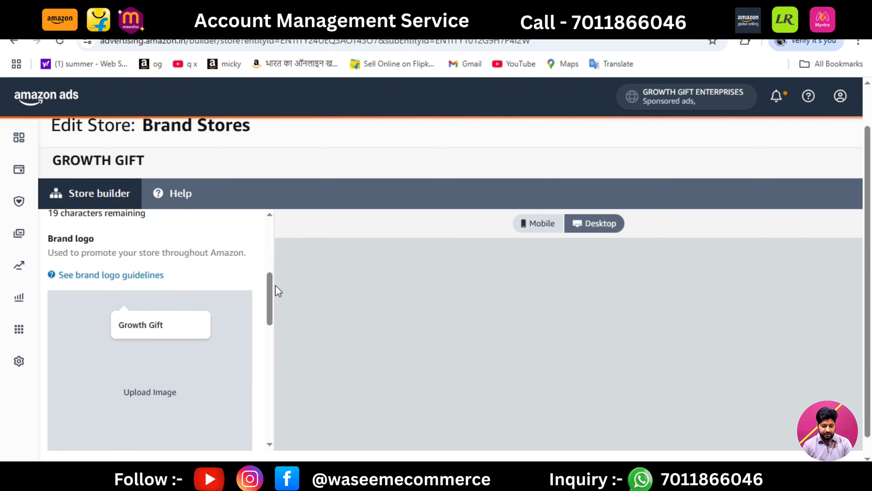
triple_click(62, 239)
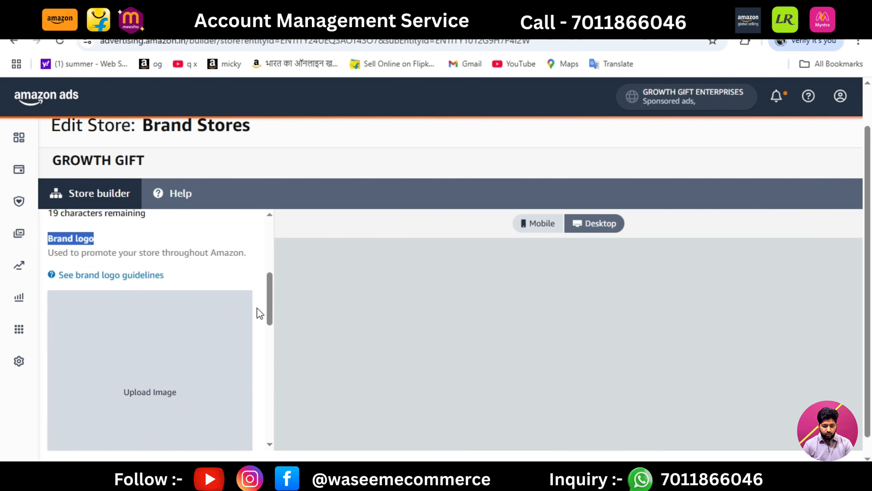
left_click_drag(269, 298, 268, 331)
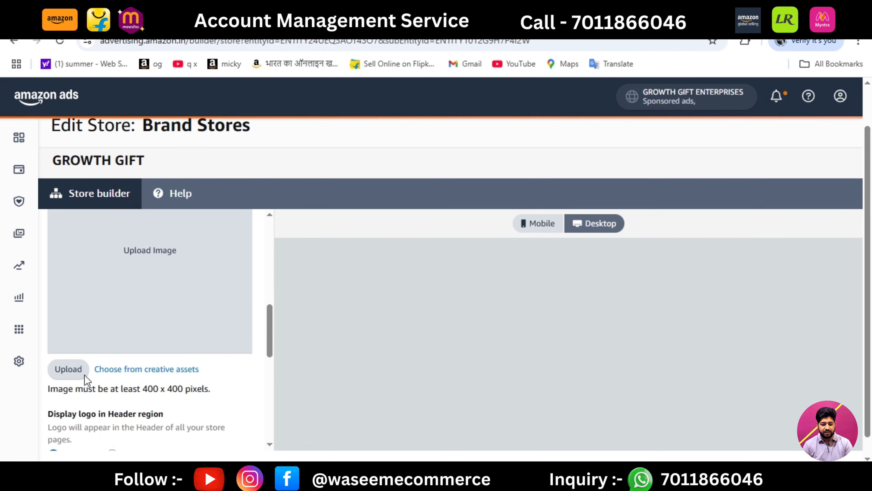
left_click(69, 367)
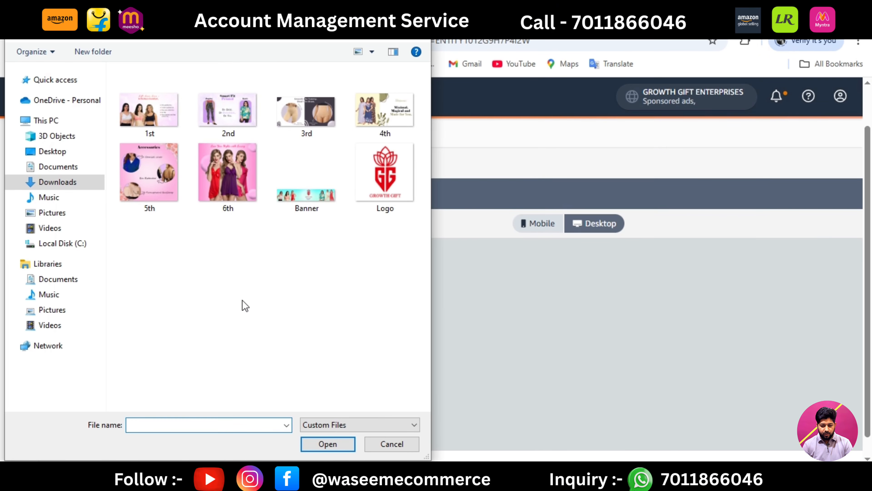
double_click(381, 178)
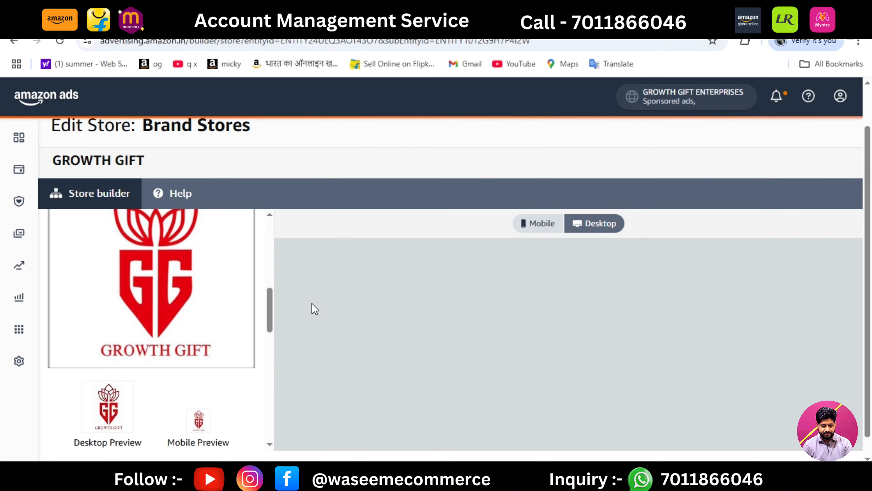
Replace the logo's creative asset tag with "women under wear"
left_click_drag(274, 321, 279, 347)
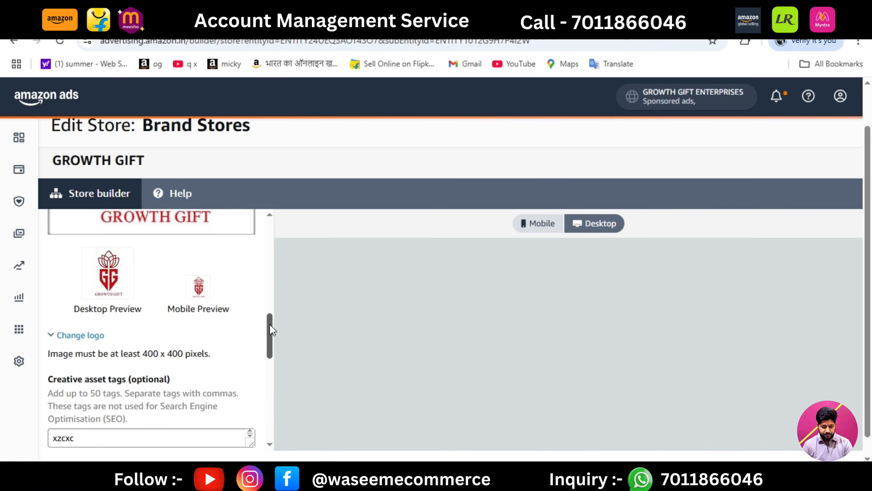
left_click_drag(269, 325, 269, 350)
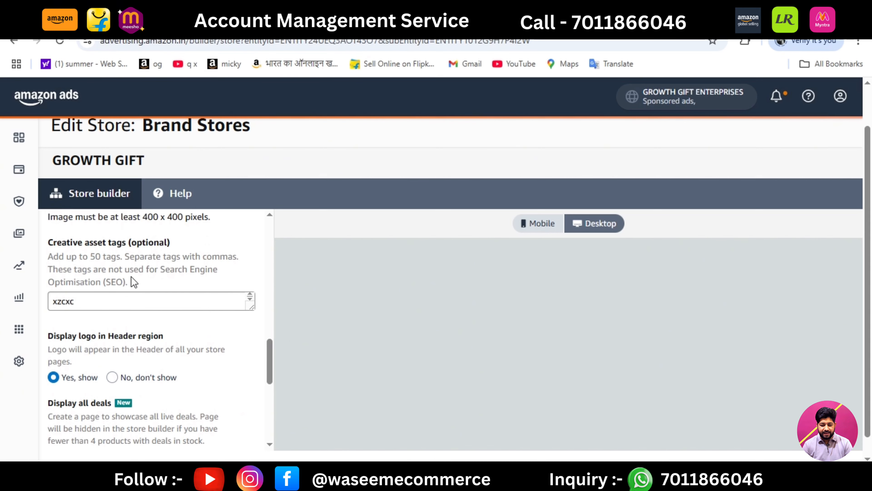
double_click(86, 302)
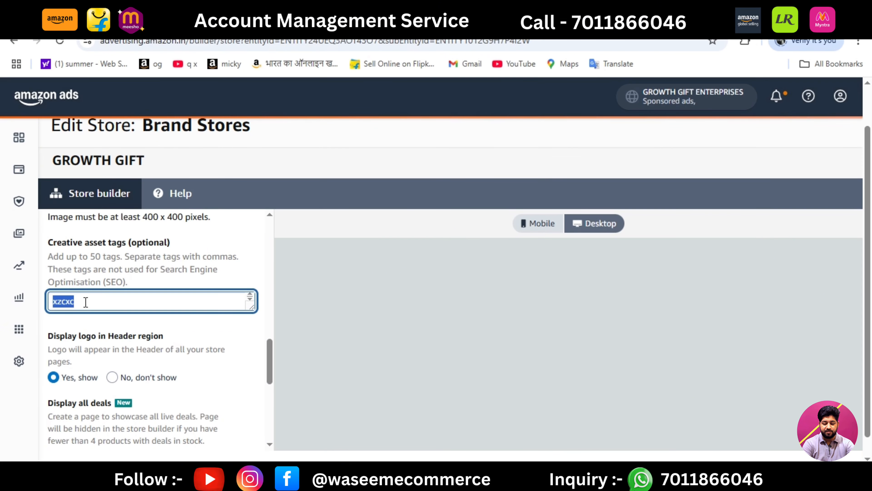
type("women")
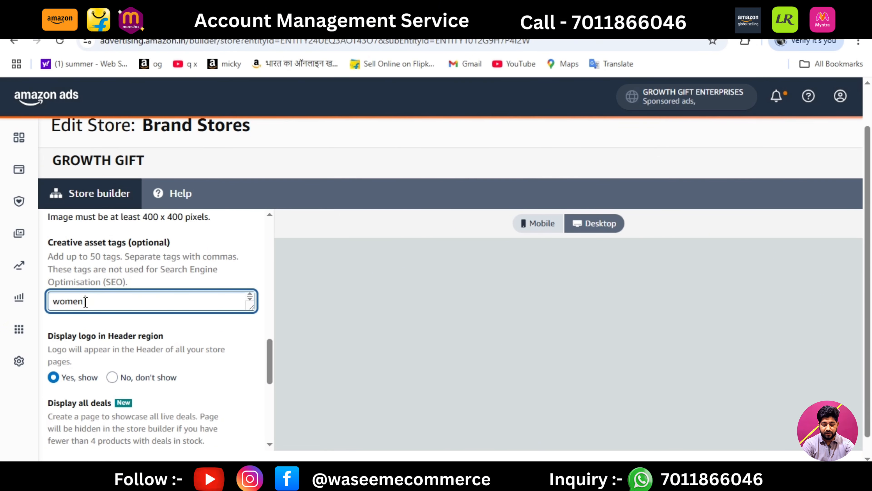
type(" under wear")
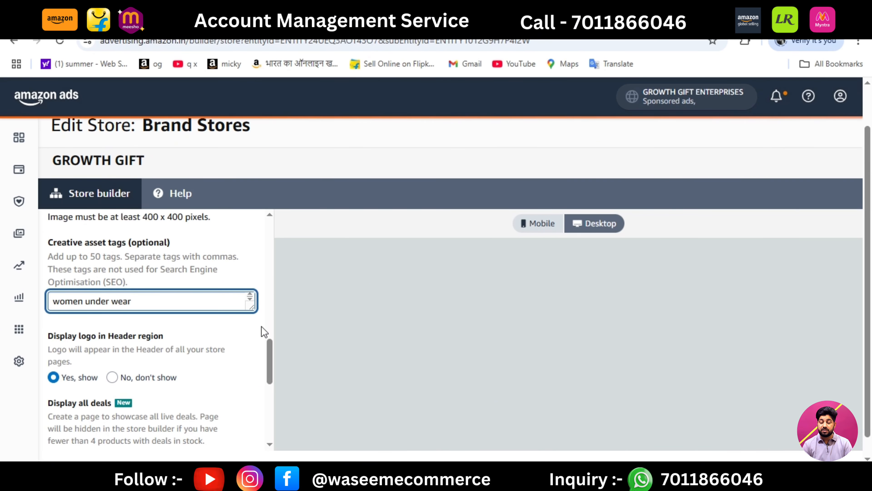
Keep the header logo and all deals set to show with the Standard product grid, and proceed to home page creation
left_click_drag(272, 347, 273, 365)
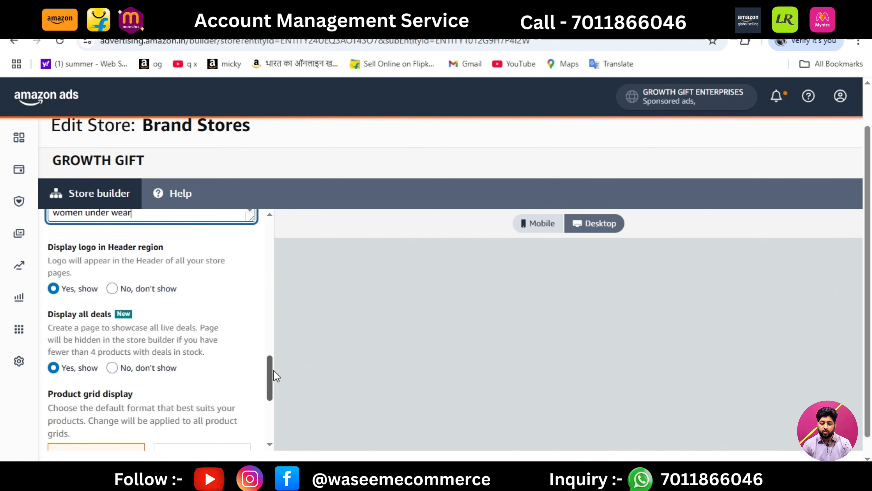
scroll(273, 378, "down", 2)
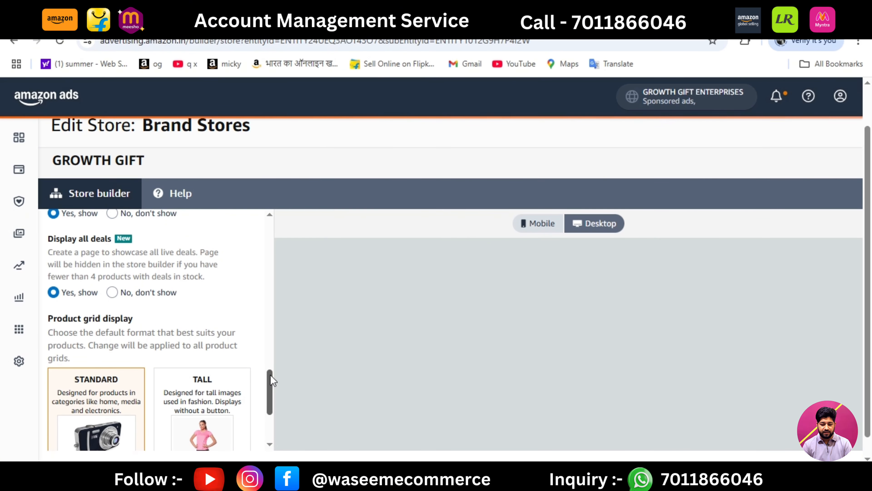
left_click_drag(271, 378, 272, 407)
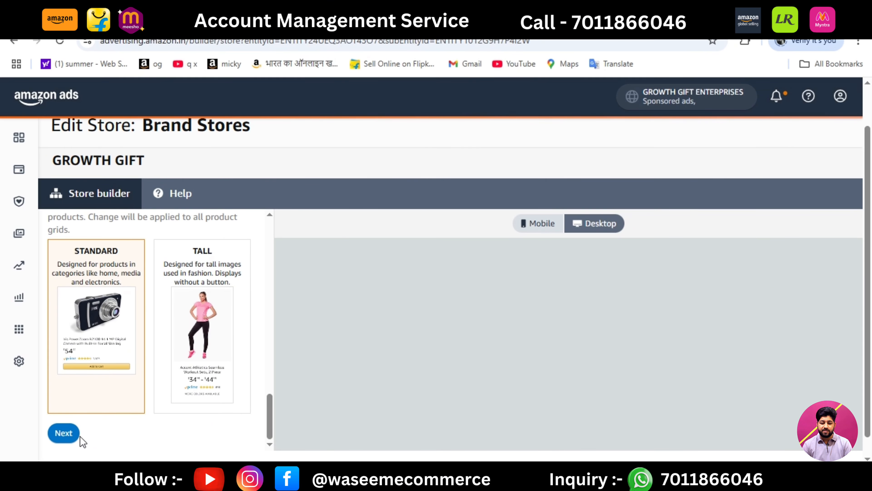
left_click(65, 436)
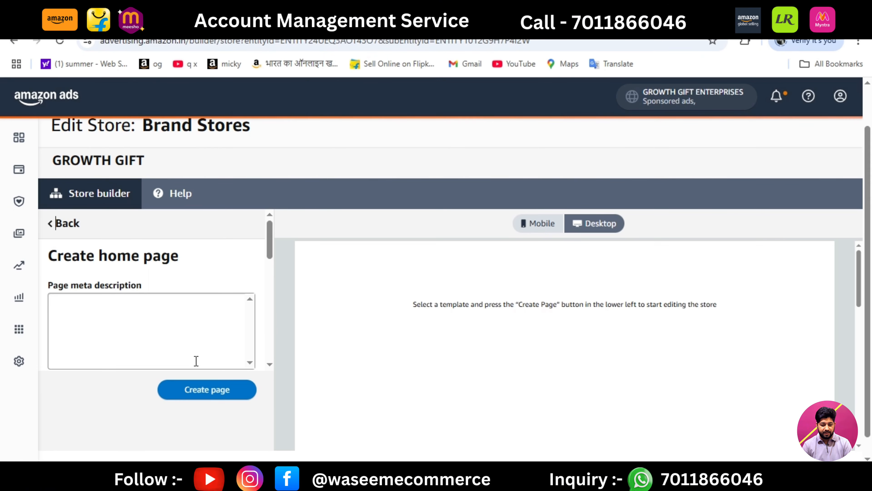
Paste the copied brand name GROWTH GIFT as the home page's meta description
left_click_drag(270, 249, 271, 251)
scroll(271, 250, "down", 1)
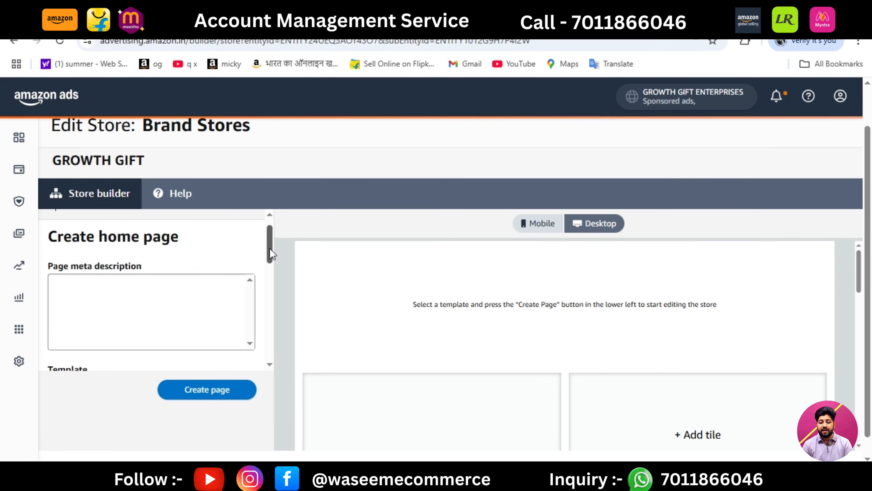
left_click_drag(271, 253, 270, 238)
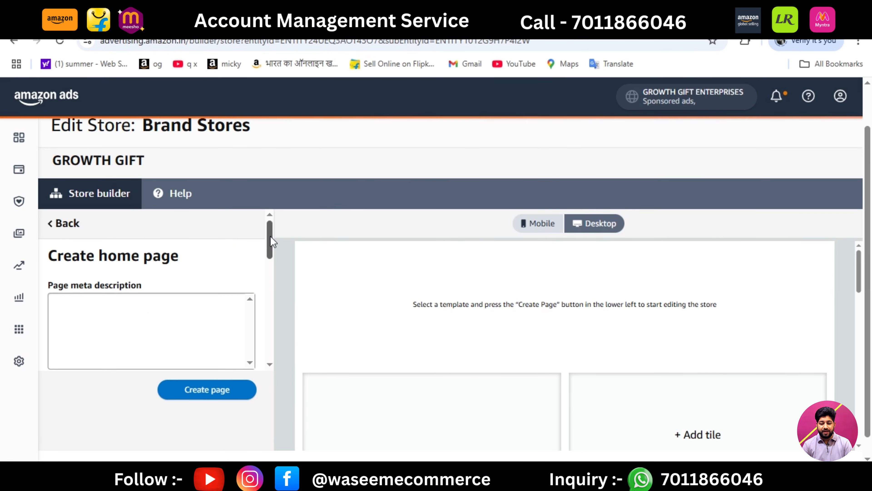
left_click(122, 320)
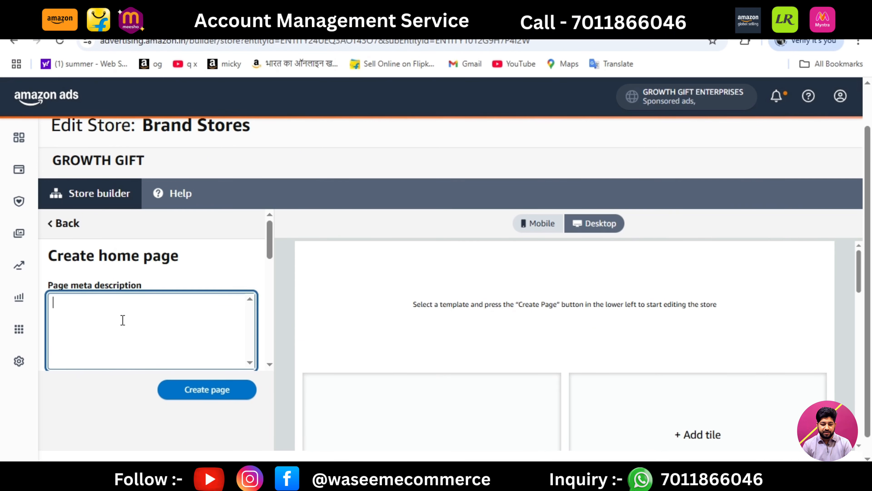
right_click(122, 319)
left_click(168, 177)
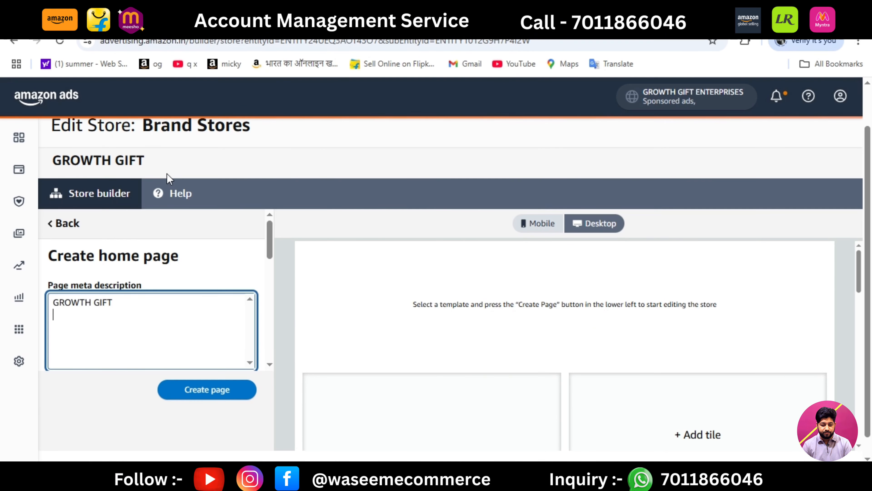
left_click(294, 167)
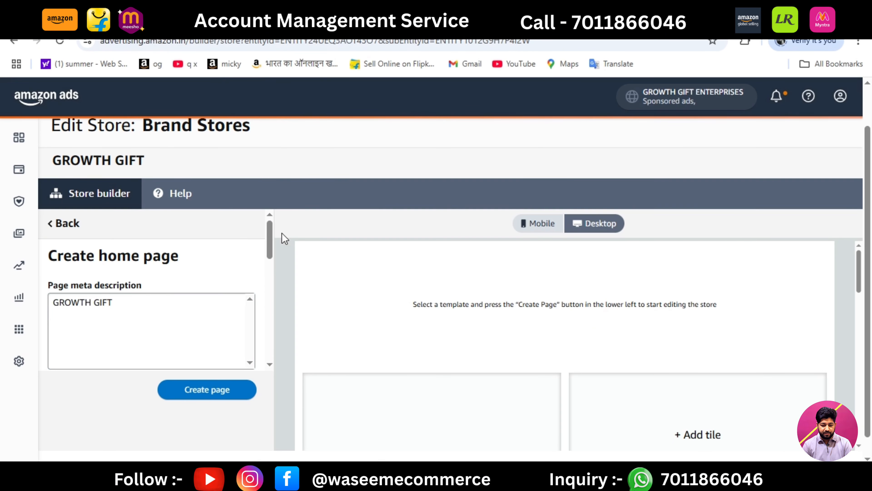
Replace the home page's meta description with "Growth Gift" in title case
left_click_drag(266, 239, 271, 250)
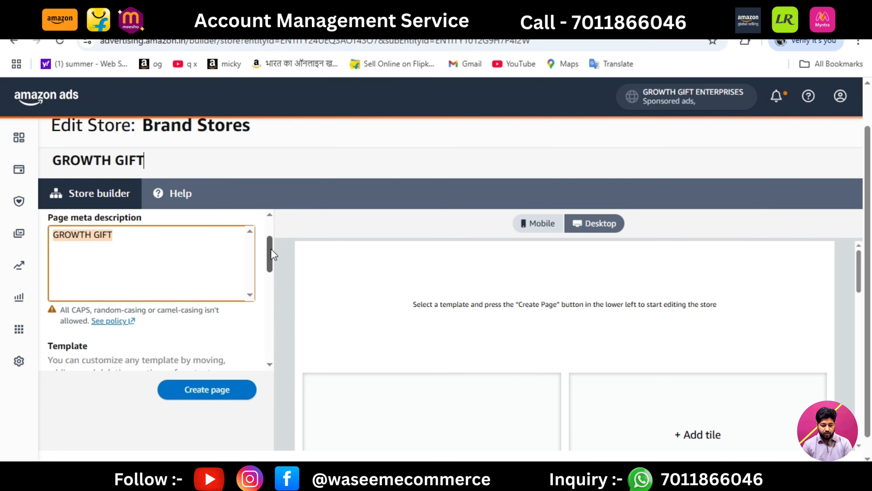
triple_click(134, 241)
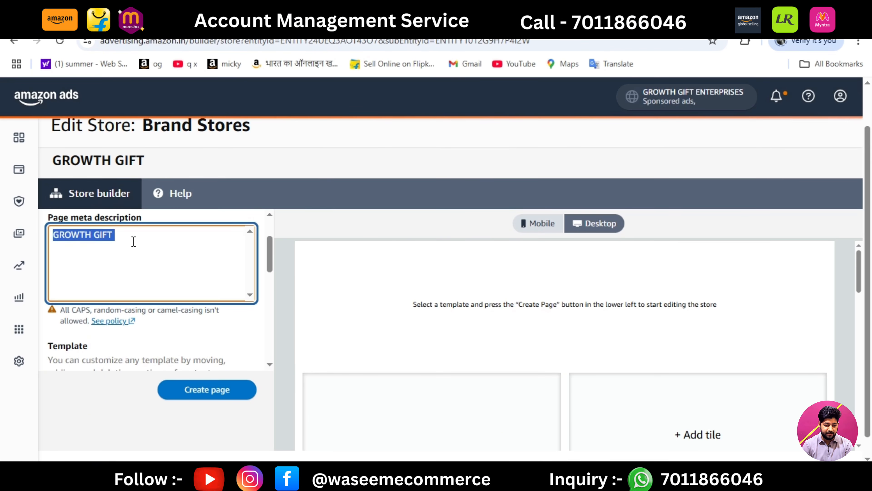
key("BackSpace")
type("Growth Gift")
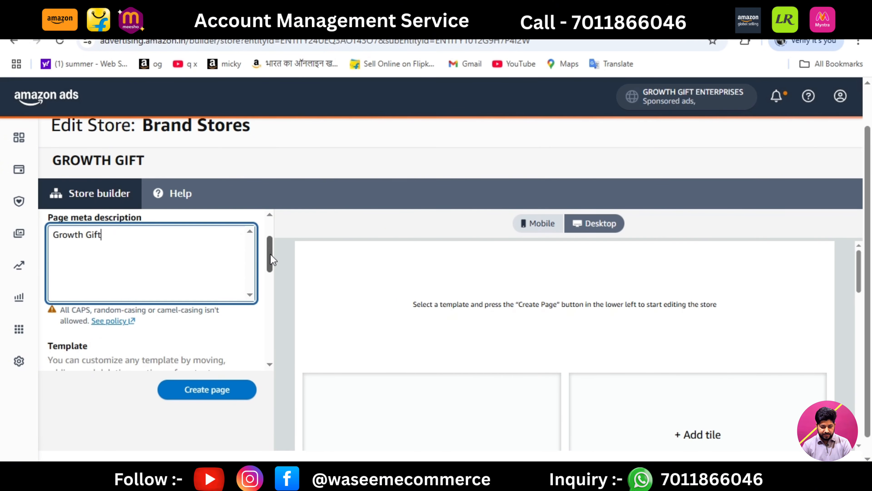
Review the page templates and create the home page with the Marquee template
left_click_drag(271, 259, 268, 281)
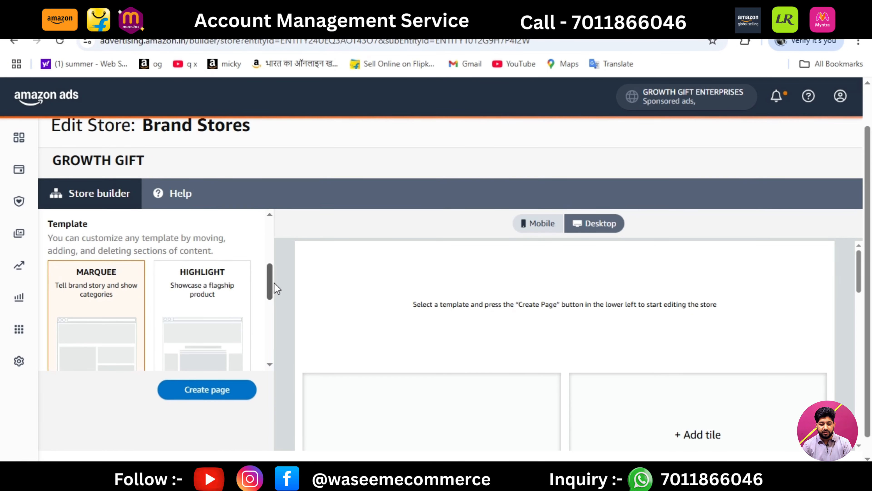
left_click_drag(273, 282, 274, 290)
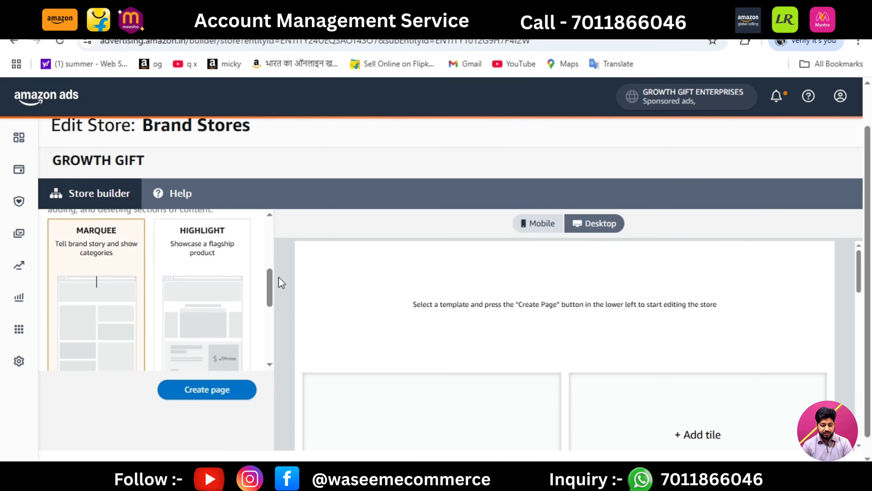
left_click_drag(269, 281, 267, 345)
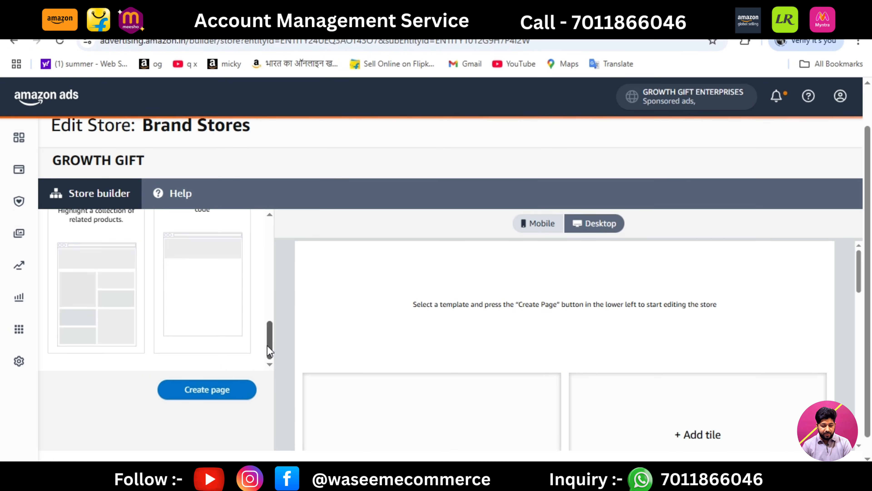
left_click(215, 389)
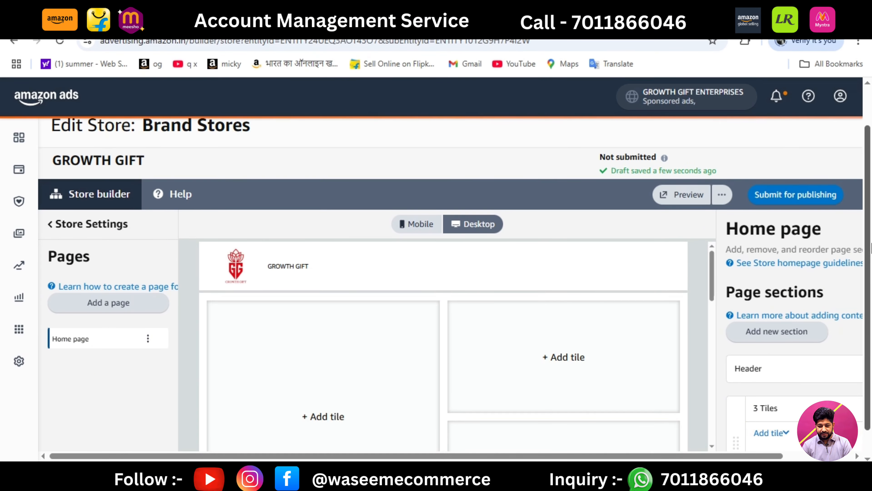
Open the home page header for editing and upload the Banner file as its desktop image
left_click_drag(870, 222, 869, 259)
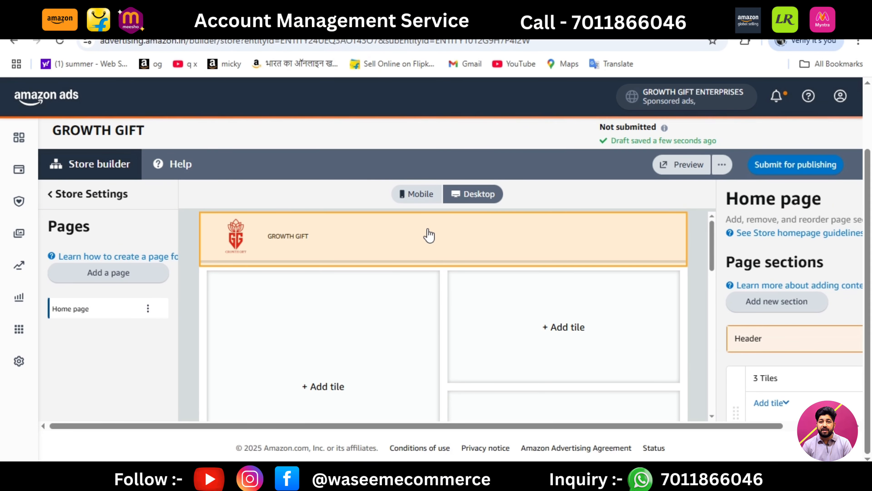
left_click(426, 243)
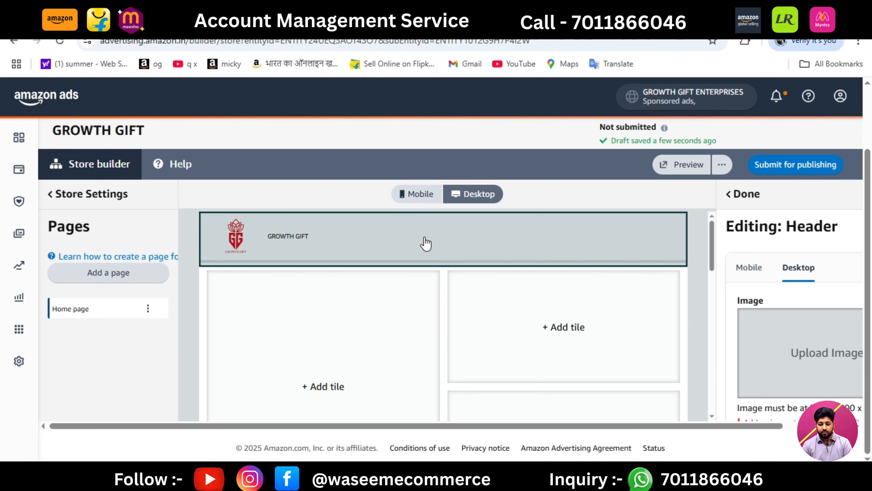
left_click_drag(535, 429, 619, 414)
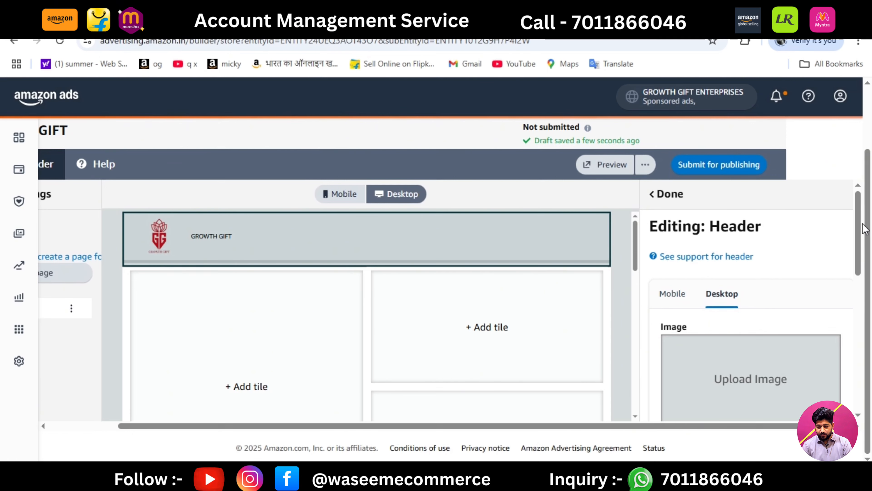
left_click_drag(858, 228, 860, 268)
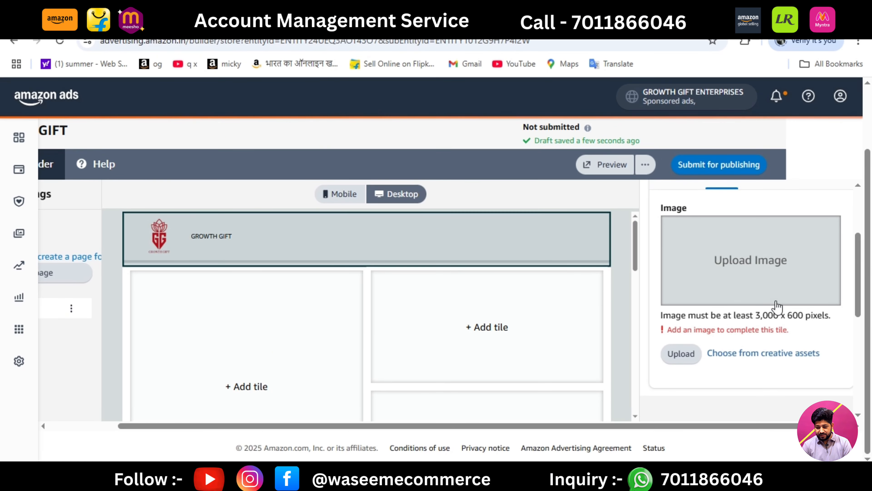
left_click_drag(756, 315, 808, 315)
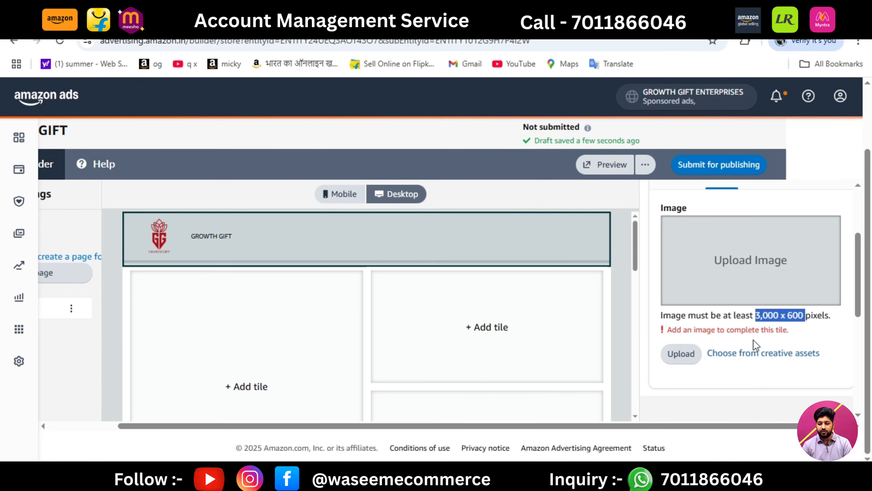
left_click(682, 353)
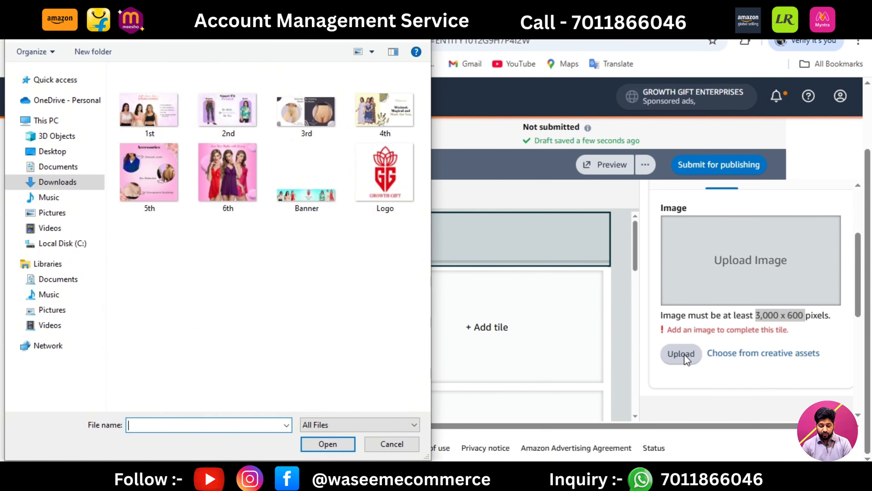
double_click(299, 200)
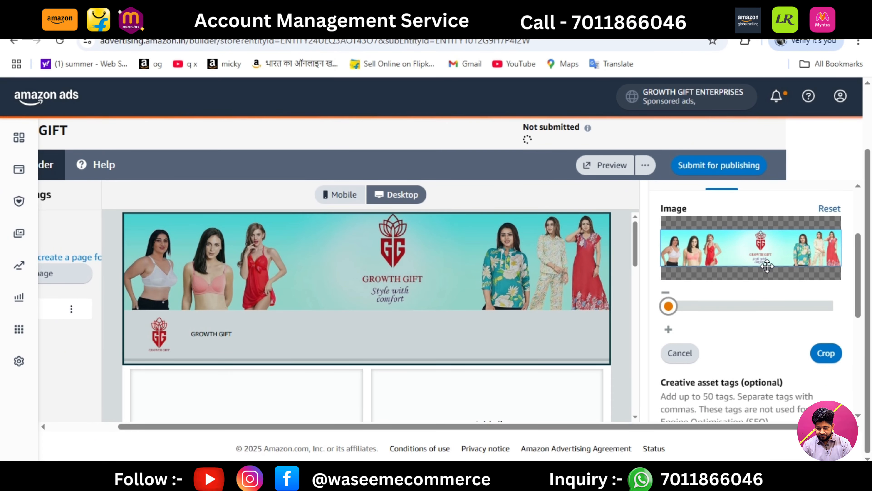
Save the creative asset tag "ladies under garments" for the header banner and finish editing the header
left_click_drag(859, 256, 858, 285)
left_click(695, 339)
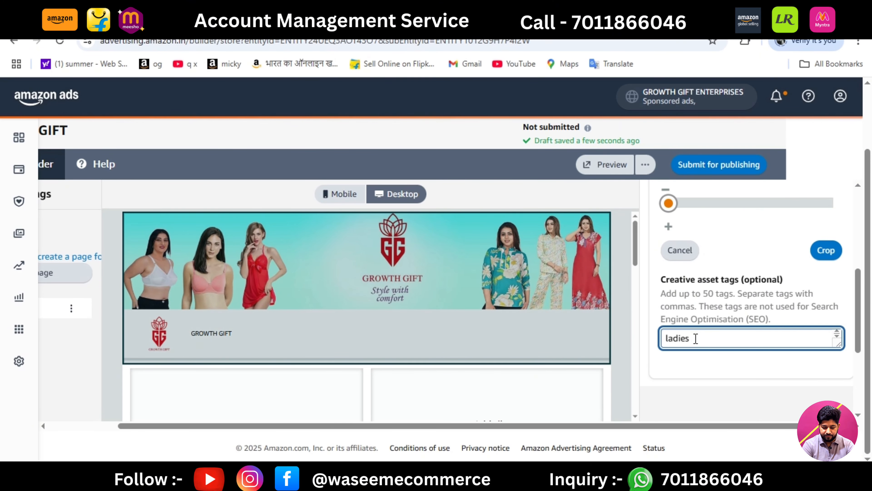
type("ladies unde")
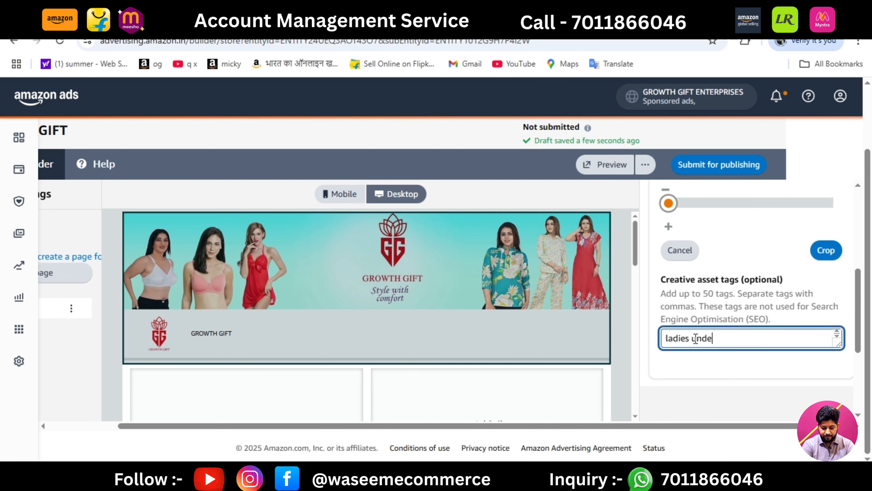
type("r garments")
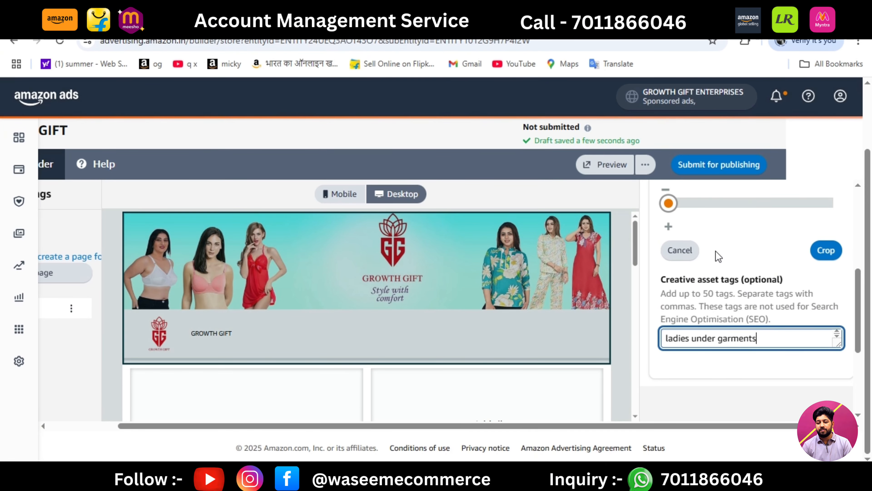
left_click(670, 374)
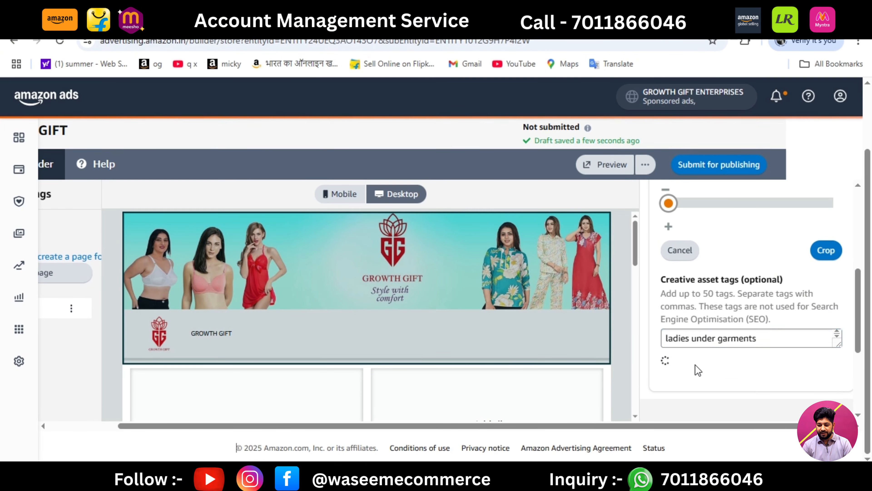
left_click_drag(860, 303, 868, 209)
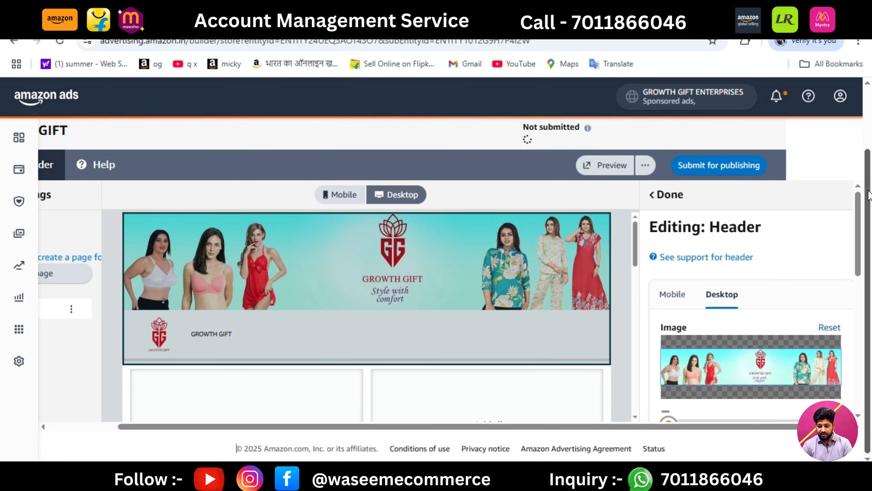
left_click(670, 196)
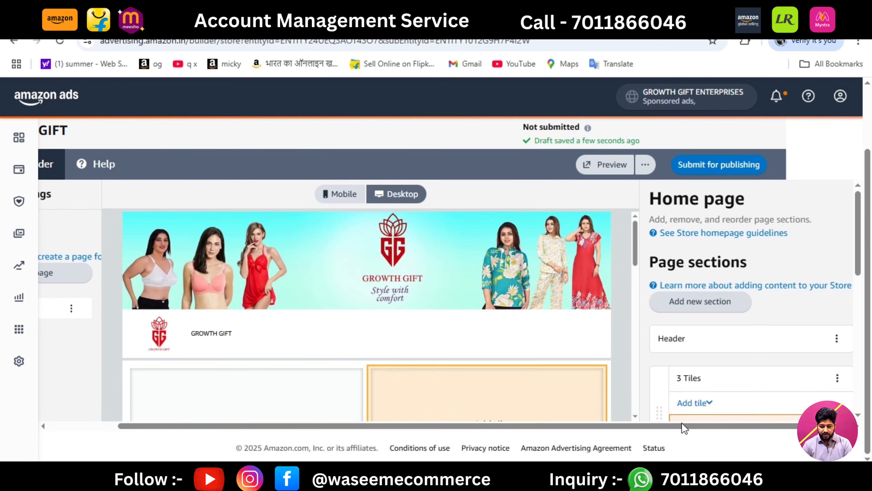
Make the large empty tile below the header an Image tile
left_click_drag(681, 425, 589, 426)
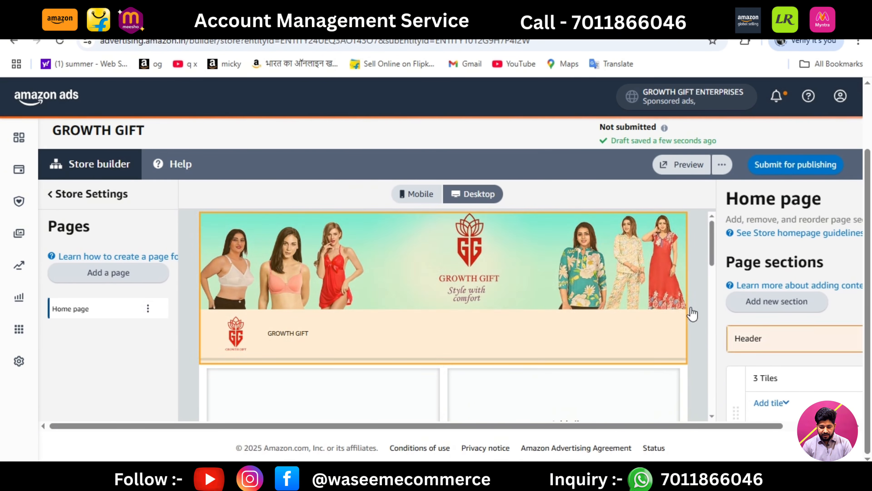
left_click_drag(712, 250, 714, 281)
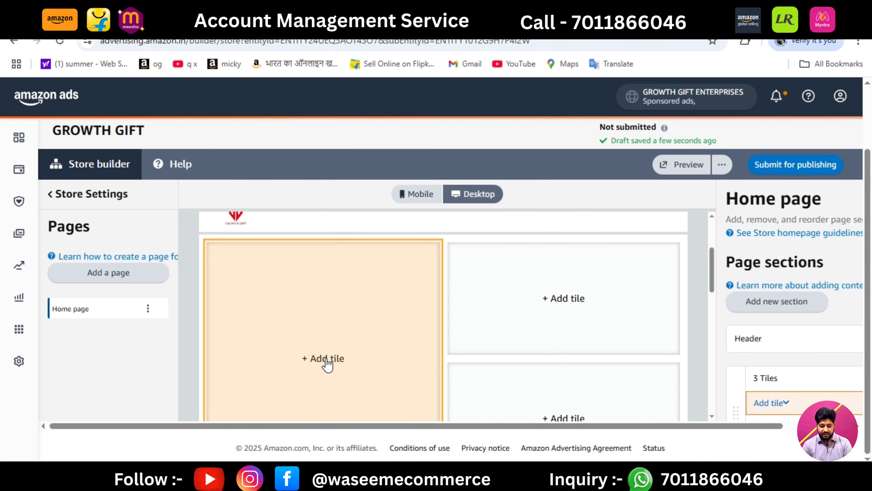
left_click(327, 362)
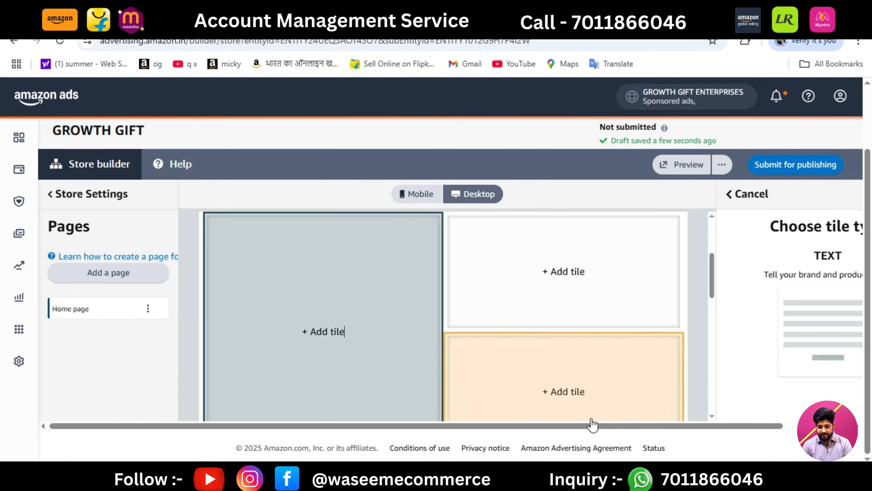
left_click_drag(567, 424, 652, 414)
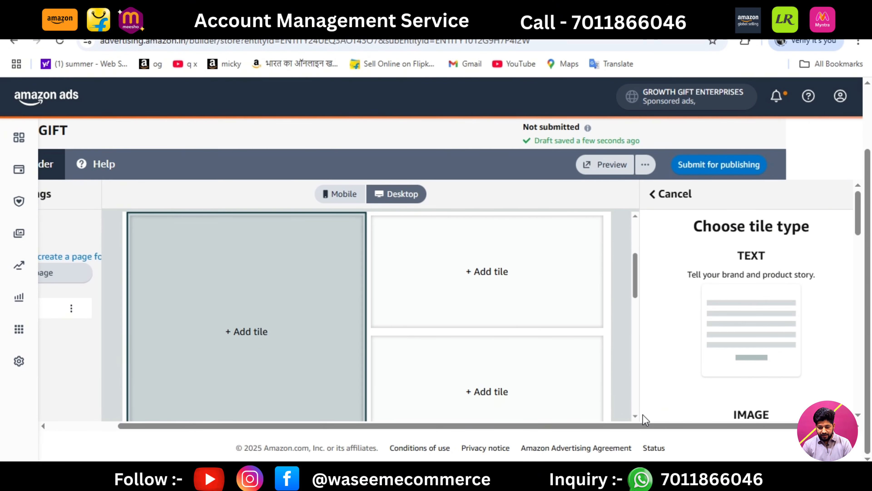
left_click_drag(857, 222, 859, 230)
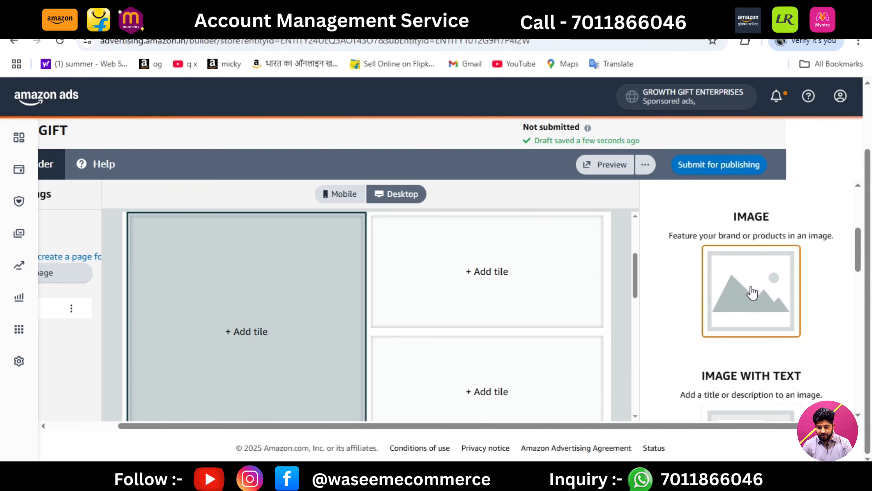
left_click(751, 292)
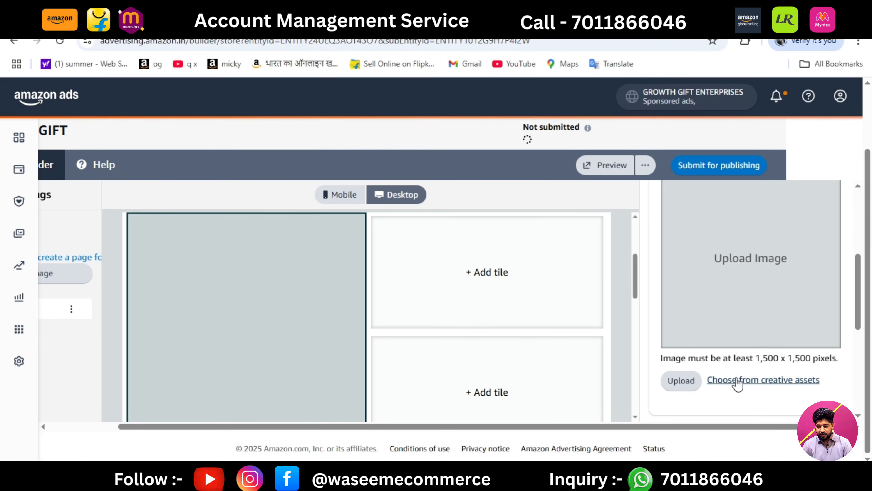
Upload the picture named 6th to the large image tile and go to its title and link settings
left_click(687, 382)
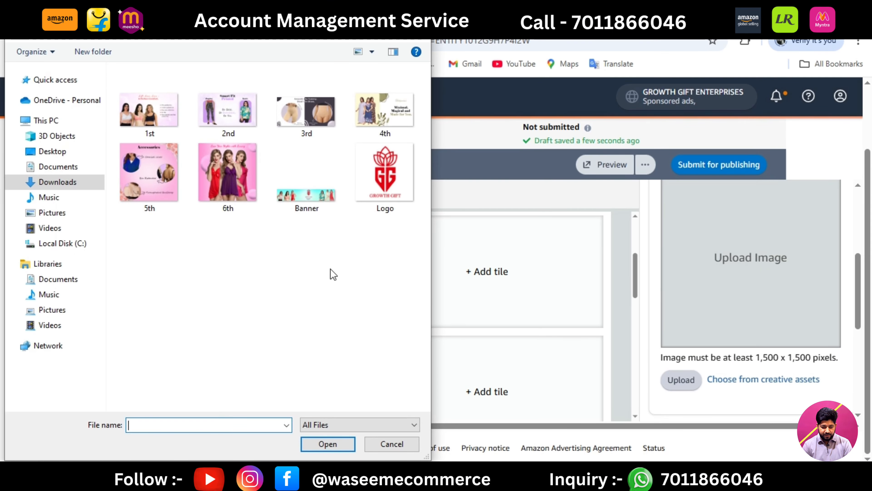
double_click(237, 173)
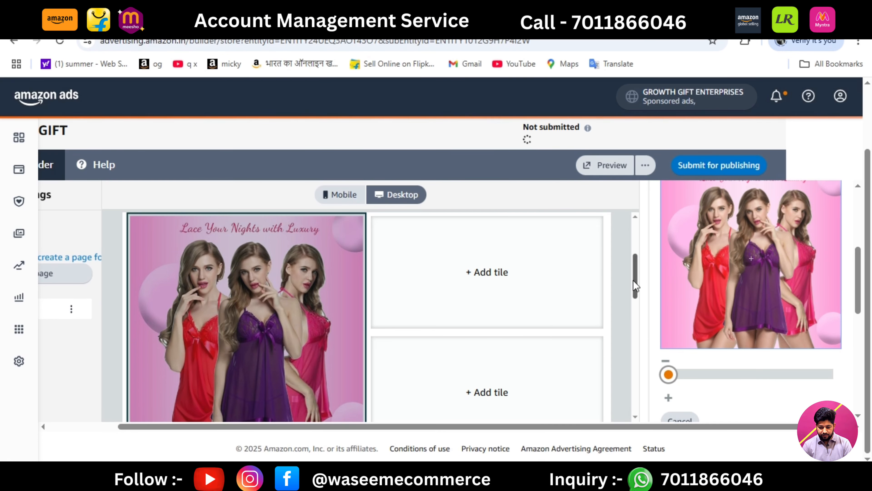
scroll(642, 286, "down", 2)
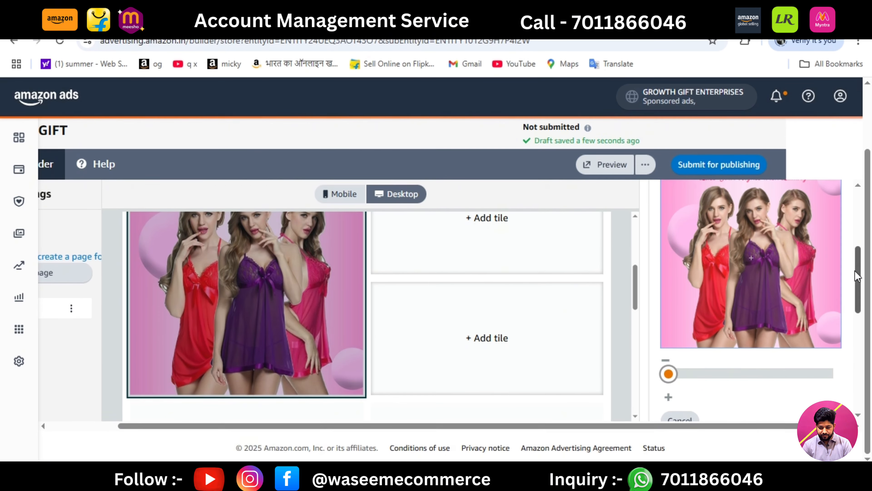
left_click_drag(856, 270, 846, 371)
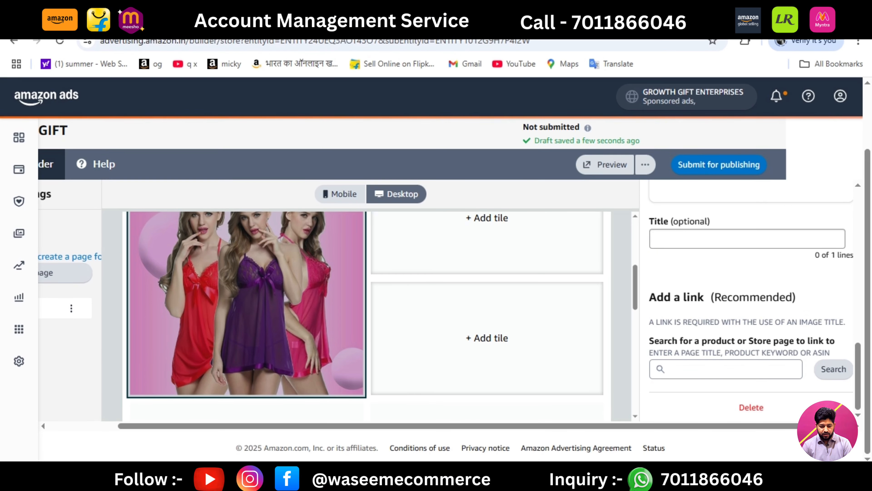
Open the ASIN List For Brand Store workbook from Downloads > Final and select the first Bra & Panty Set ASIN
key("super+e")
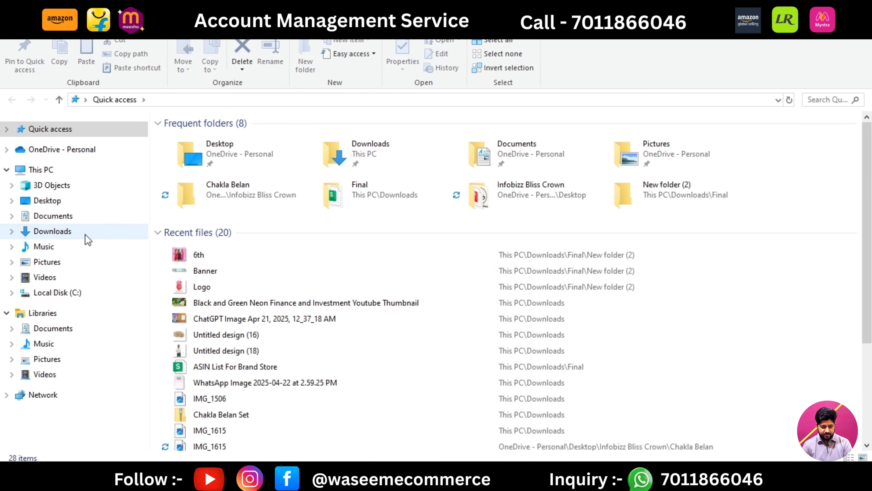
left_click(86, 235)
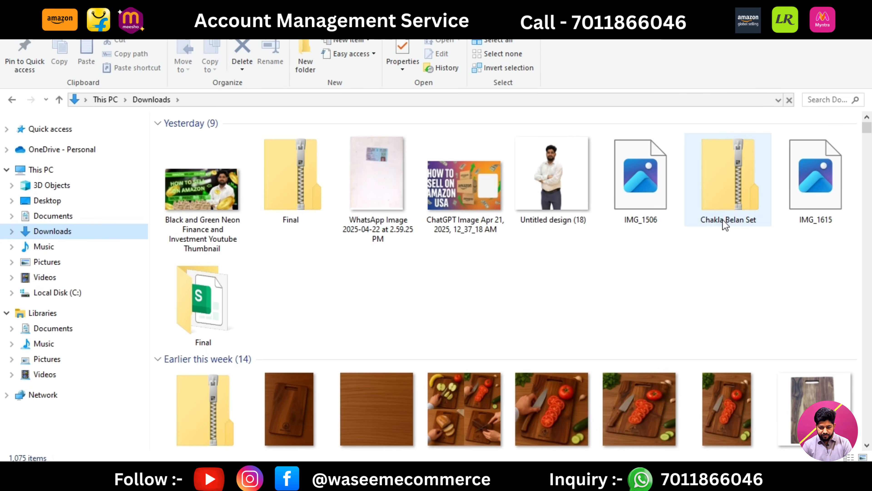
left_click(215, 292)
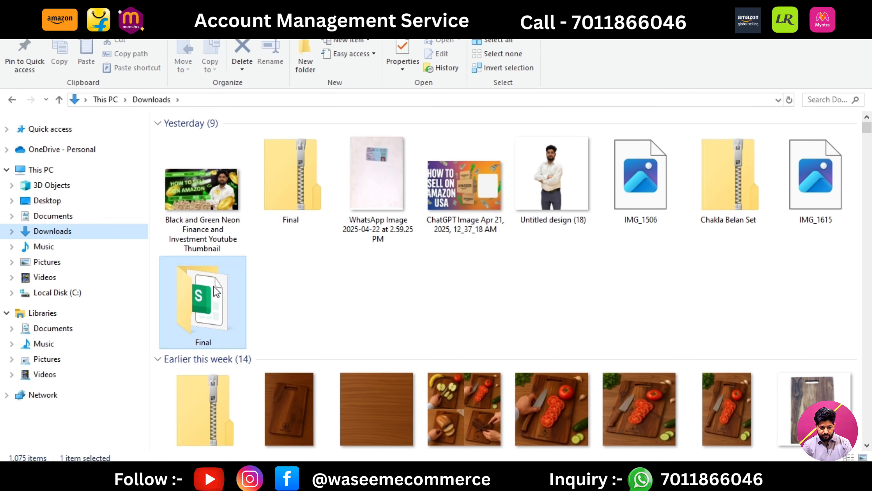
double_click(215, 291)
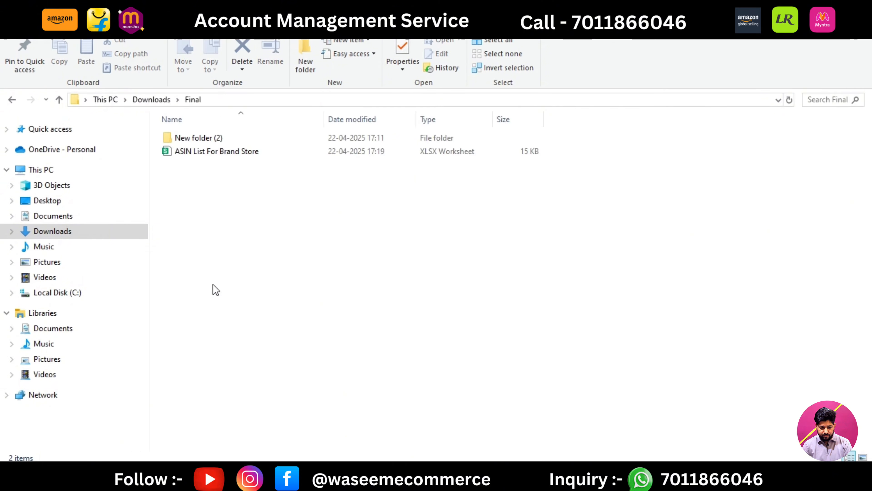
double_click(258, 152)
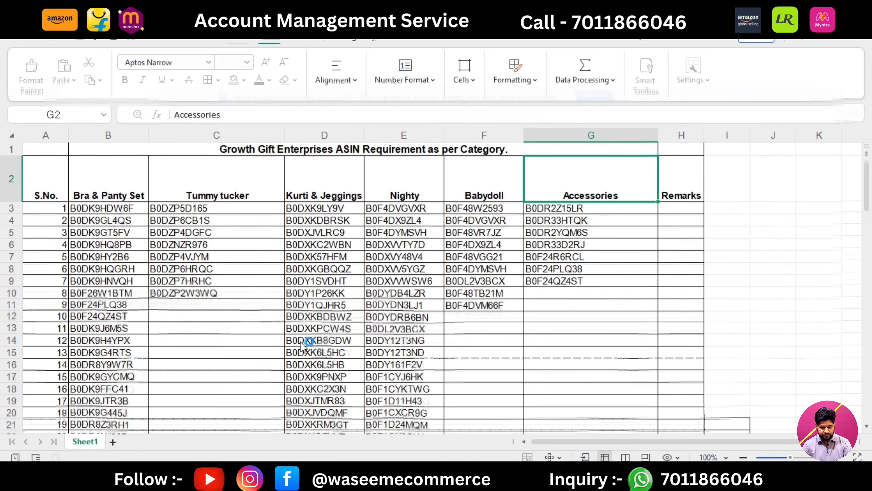
left_click(119, 225)
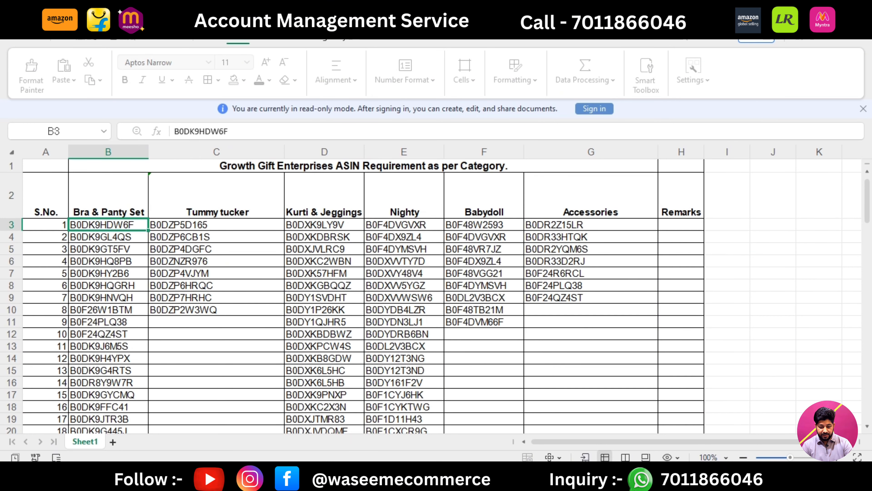
Switch back to the browser and open amazon.in in a new tab
key("alt+Tab")
key("ctrl+t")
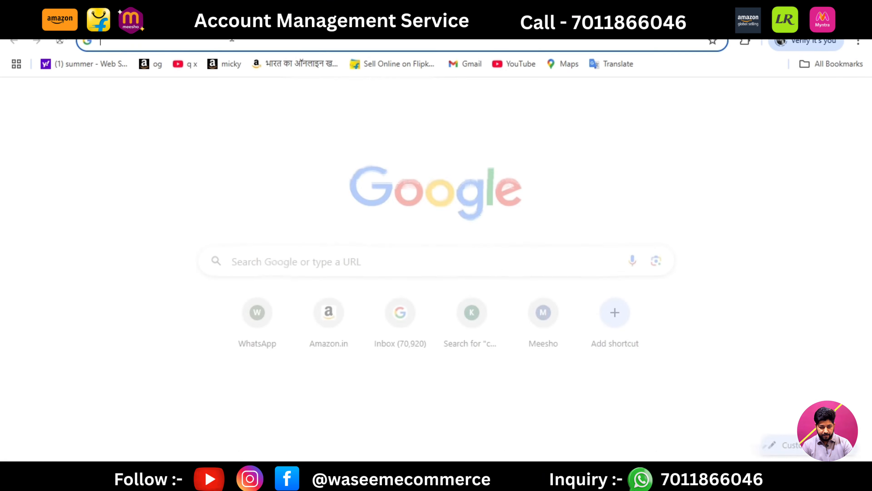
type("ama")
key("Return")
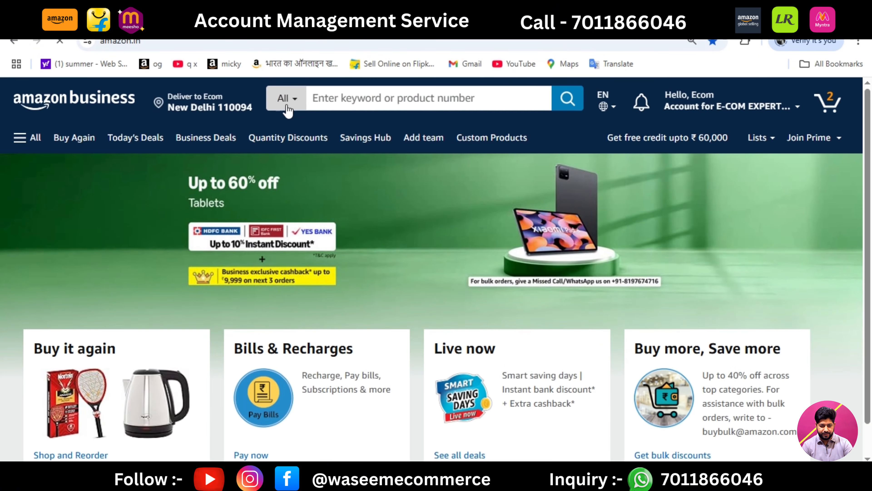
Search amazon.in for GROWTH GIFT
left_click(325, 98)
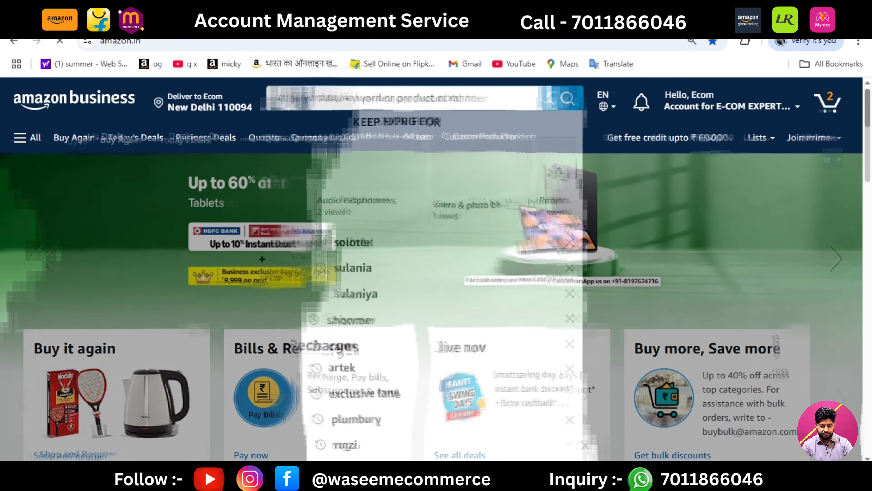
type("GROWTH GIFT")
key("Return")
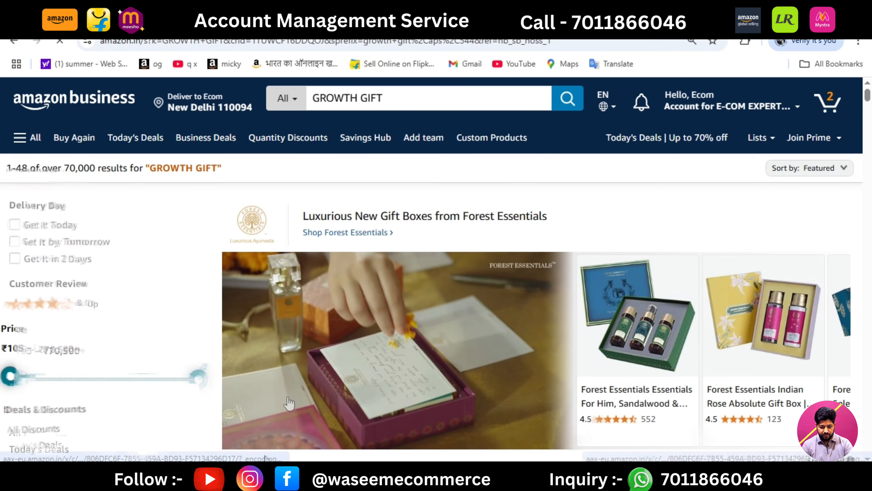
Search Amazon for the ASIN B0DK9HDW6F copied from the workbook and open the matching GROWTHGIFT Cotton Bra product page
left_click(301, 478)
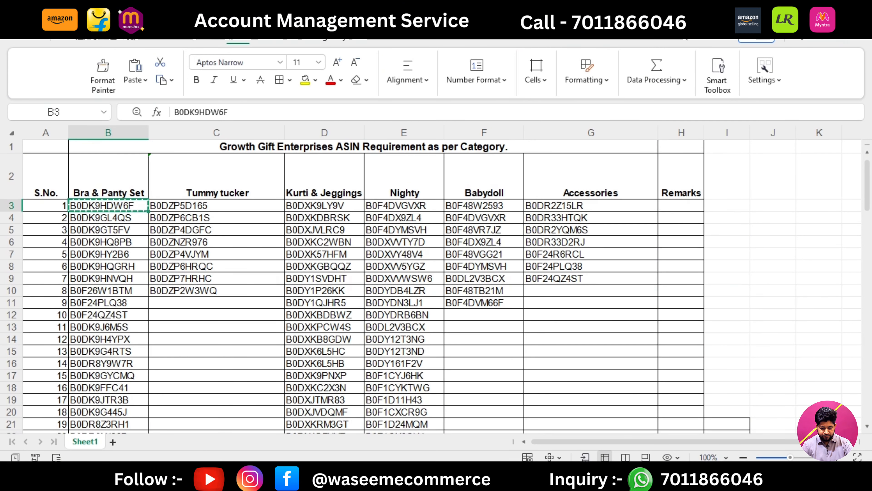
key("alt+Tab")
triple_click(360, 98)
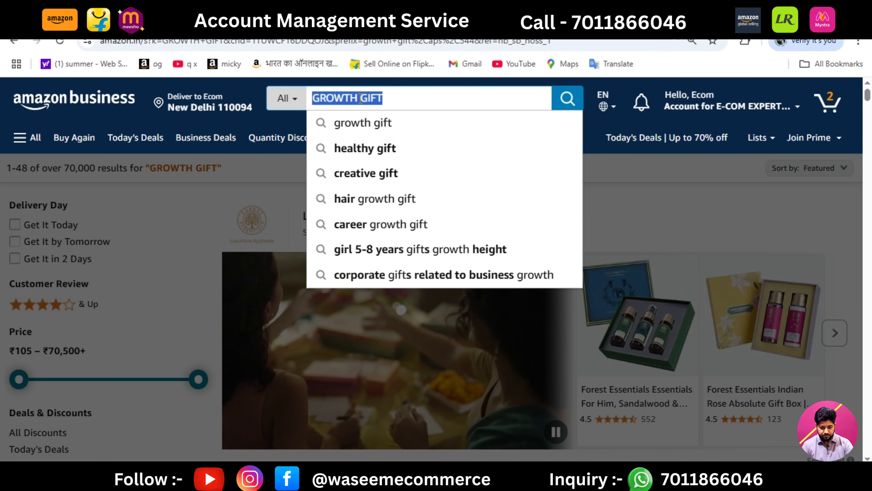
key("ctrl+v")
key("ctrl+v")
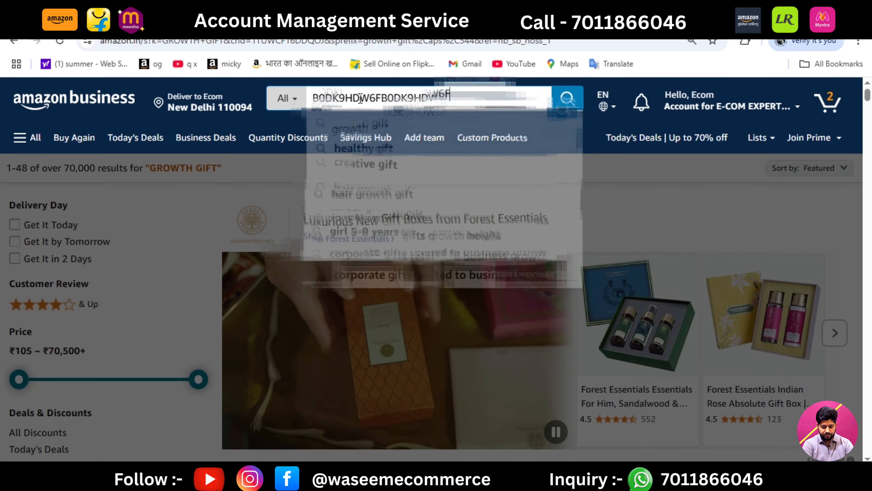
key("ctrl+z")
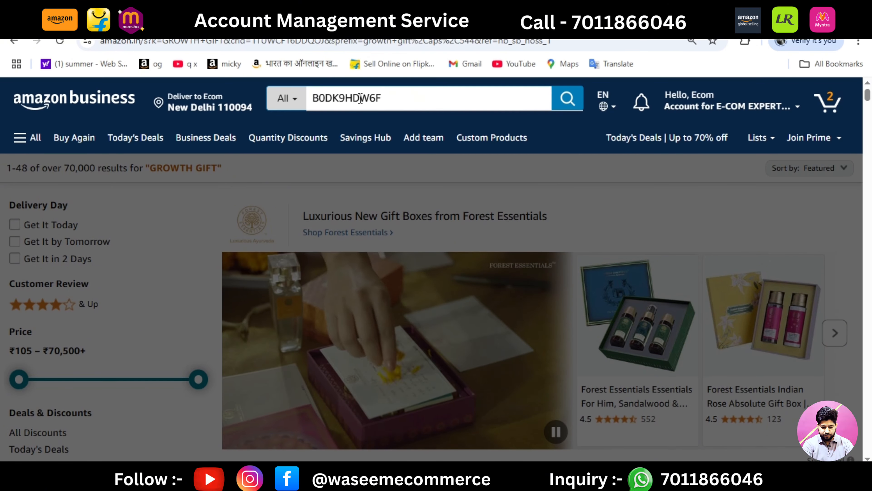
key("Return")
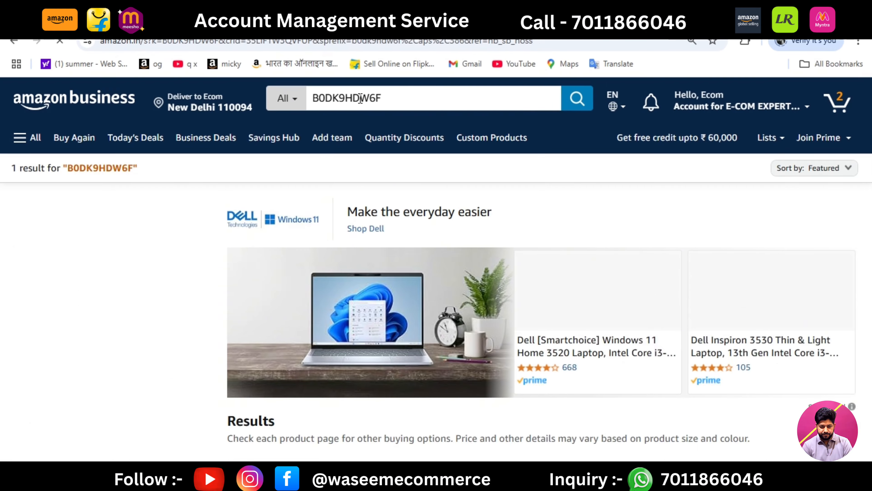
left_click_drag(868, 120, 870, 146)
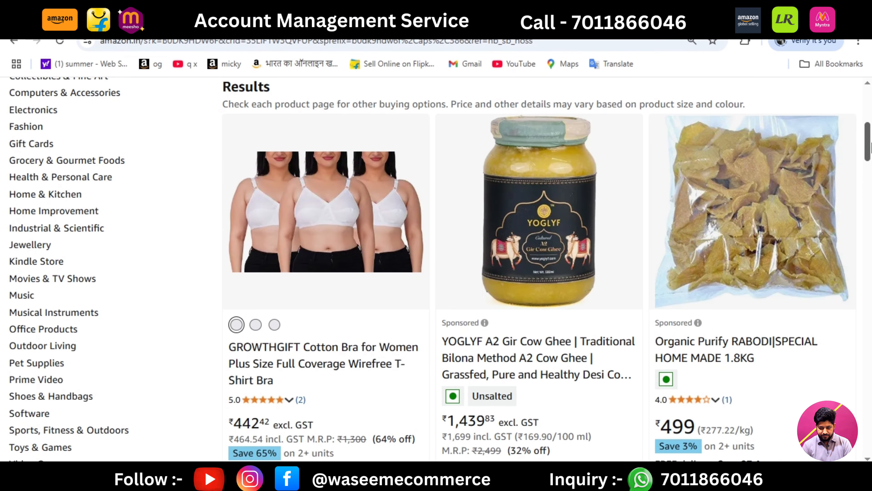
left_click(345, 228)
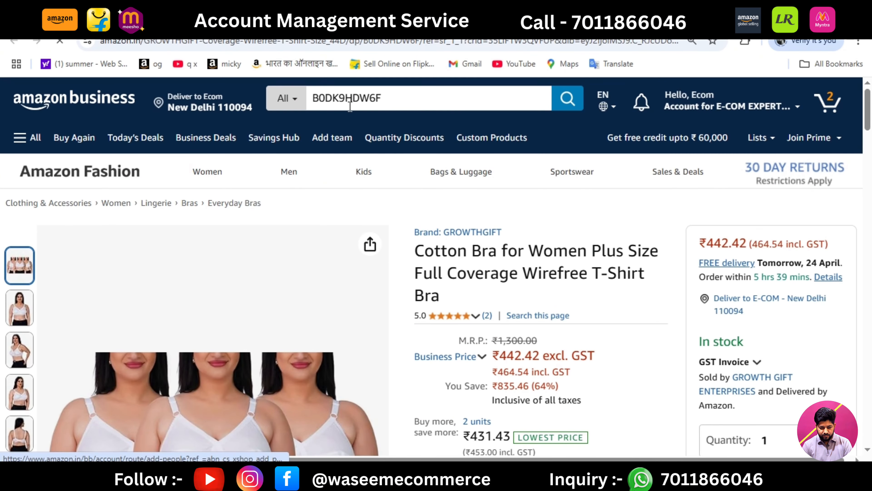
Copy the searched ASIN B0DK9HDW6F, link the store's large image tile to that product, and finish editing the tile
double_click(353, 99)
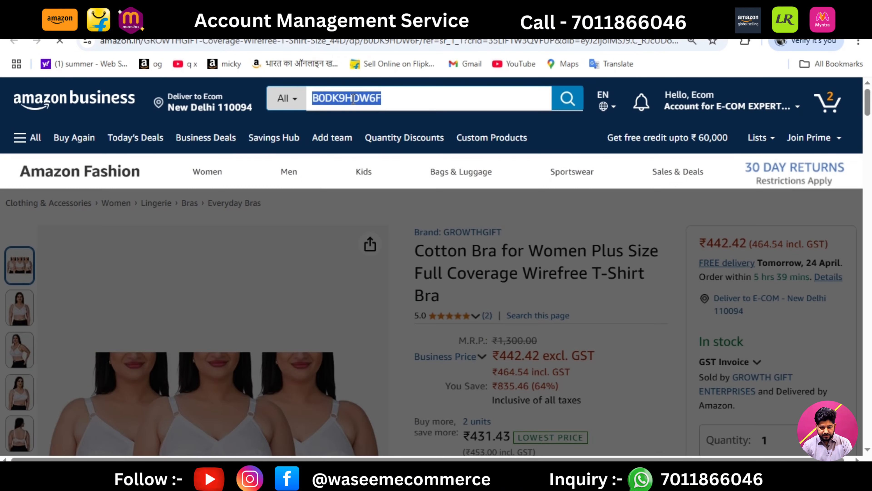
right_click(352, 99)
left_click(374, 164)
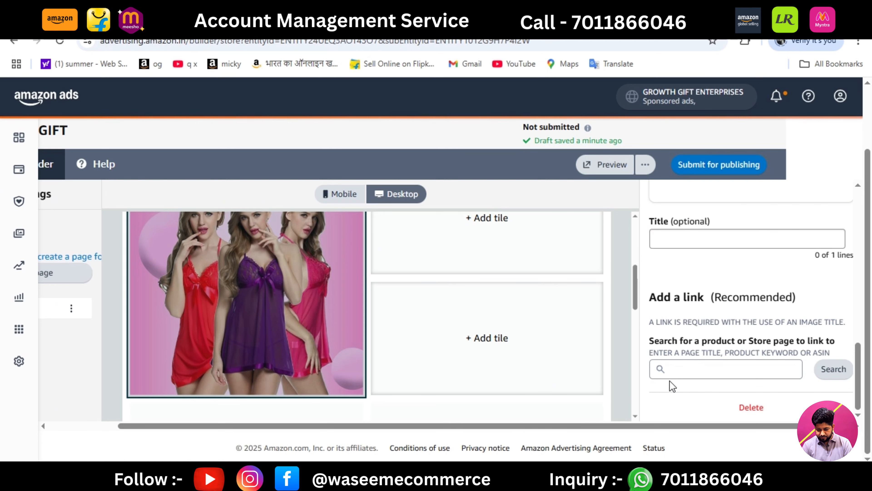
left_click(683, 367)
key("ctrl+v")
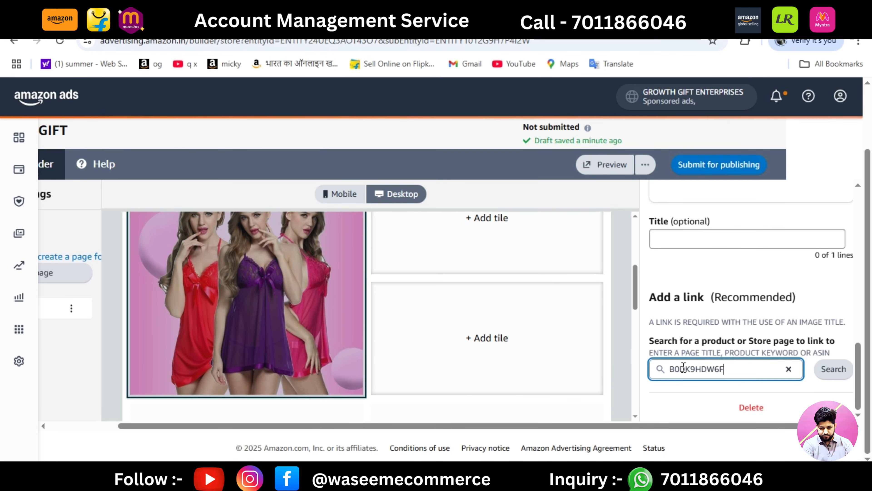
left_click(831, 371)
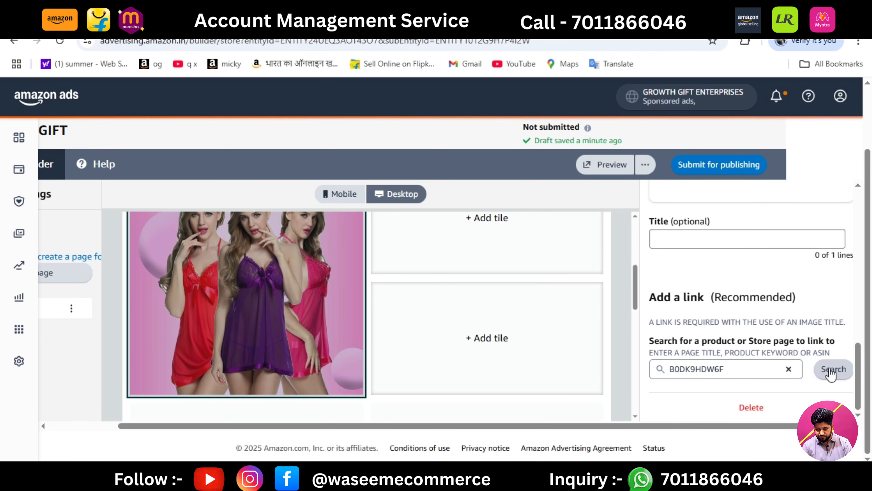
scroll(844, 371, "down", 3)
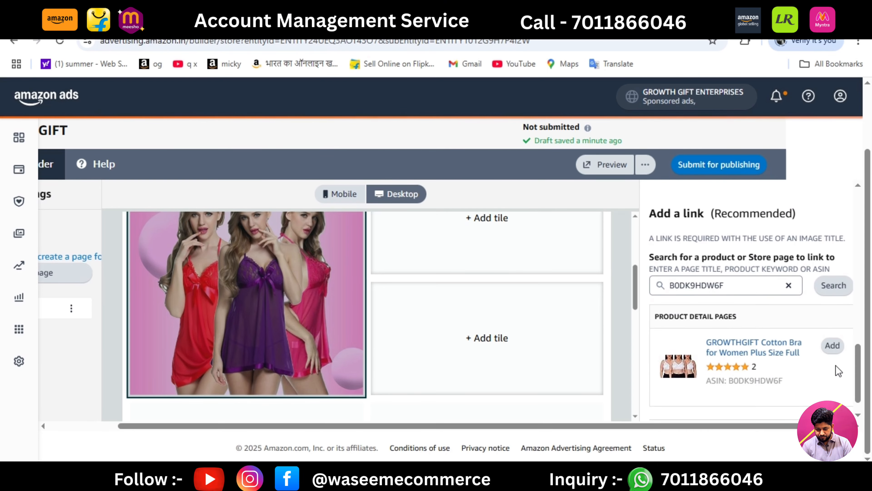
left_click(832, 345)
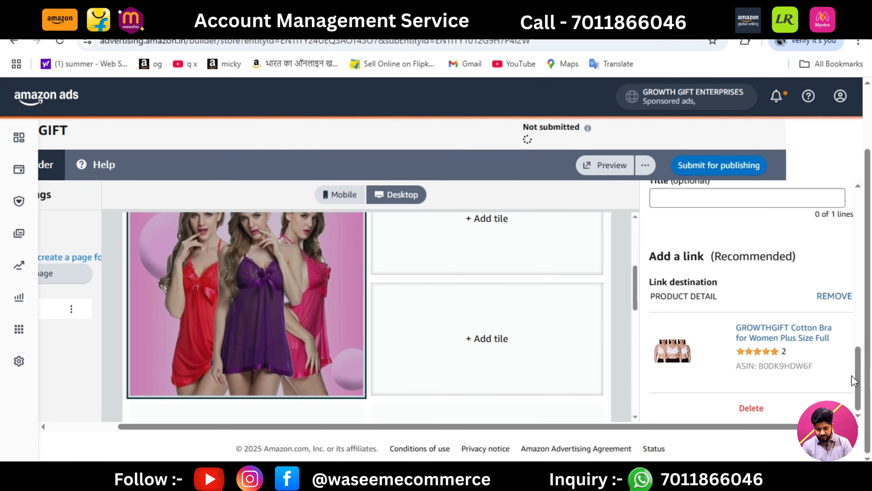
scroll(845, 240, "up", 5)
scroll(845, 241, "up", 5)
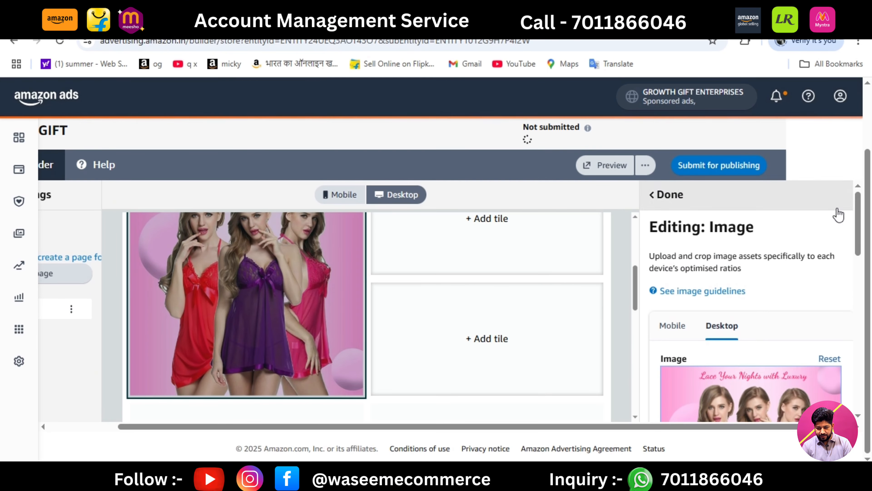
left_click(665, 195)
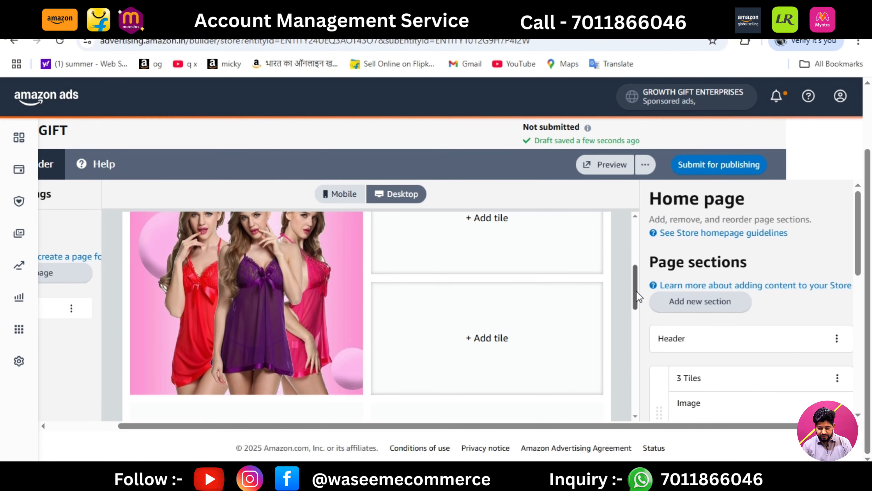
Make the upper empty tile beside the large picture an Image tile
scroll(635, 292, "up", 2)
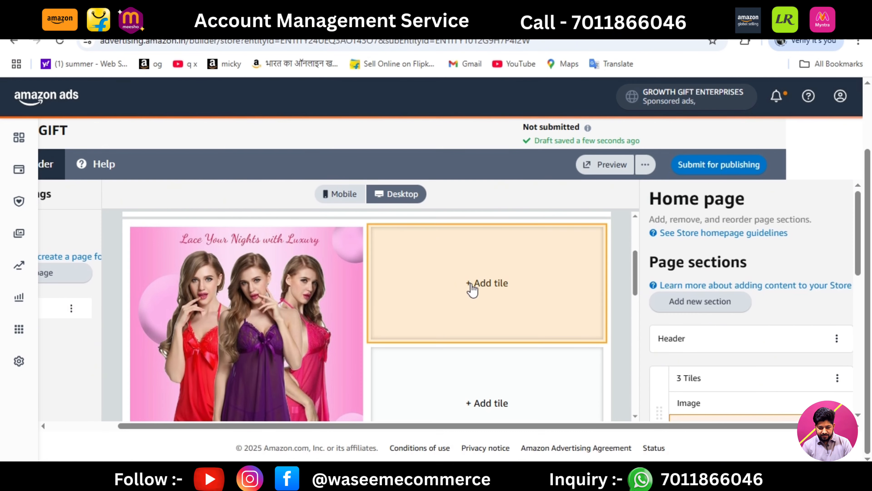
left_click(473, 290)
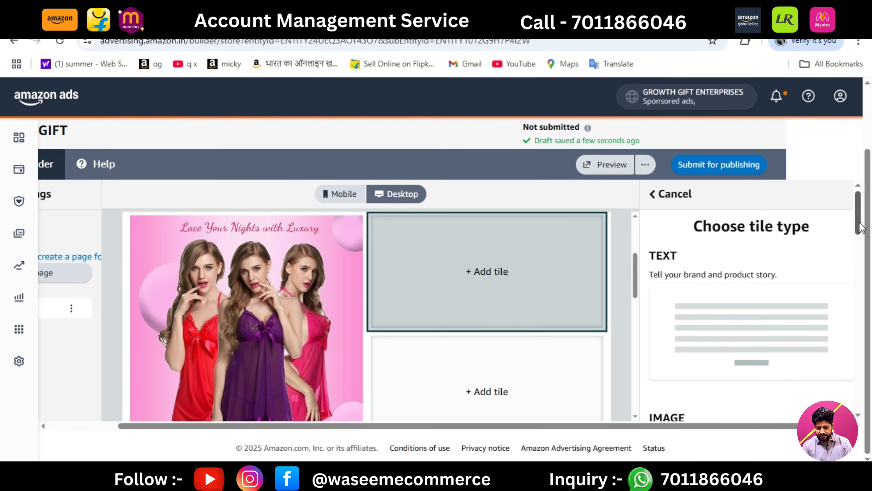
scroll(851, 241, "down", 4)
left_click(784, 333)
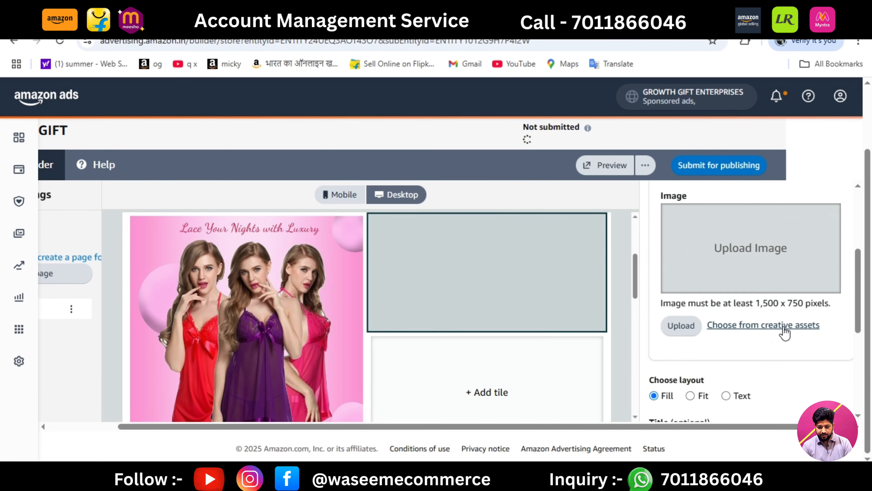
Upload the picture named 1st to the new image tile and shift it down slightly in the crop frame
left_click_drag(755, 303, 776, 297)
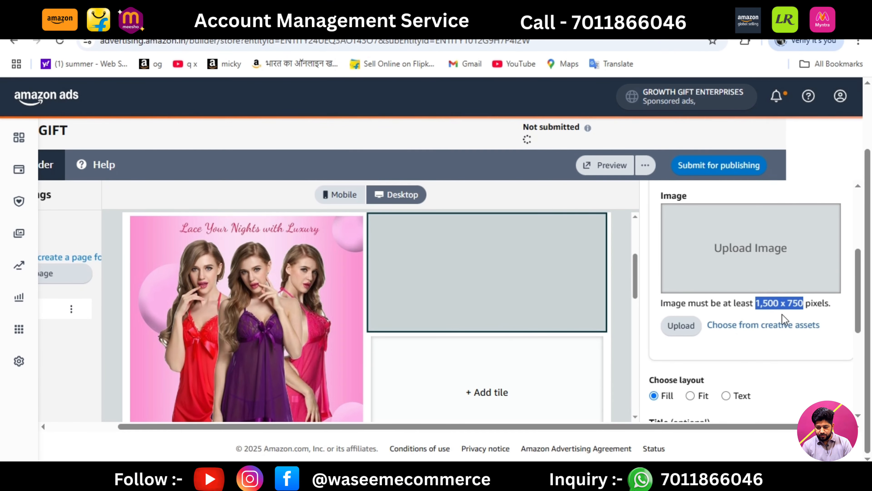
left_click(688, 324)
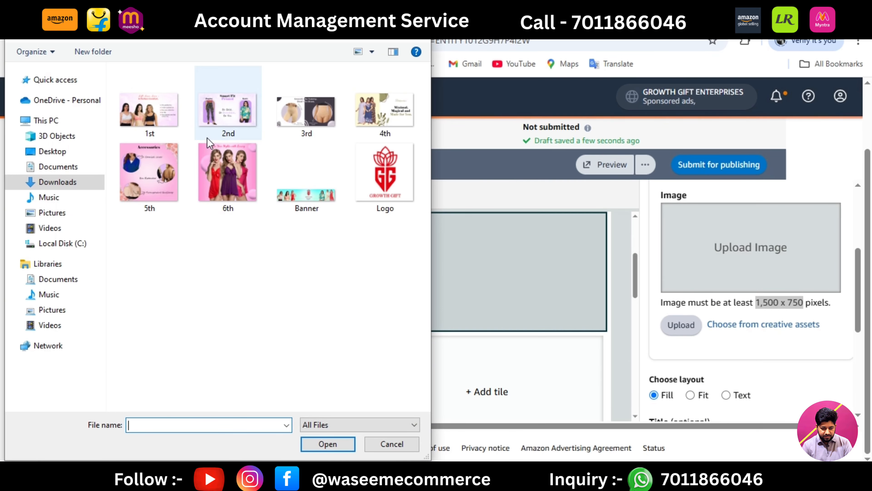
double_click(165, 117)
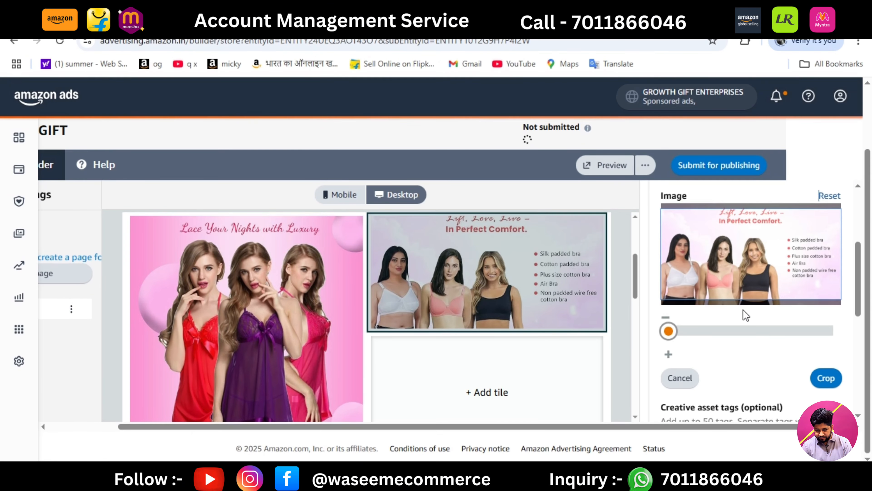
left_click_drag(749, 270, 751, 279)
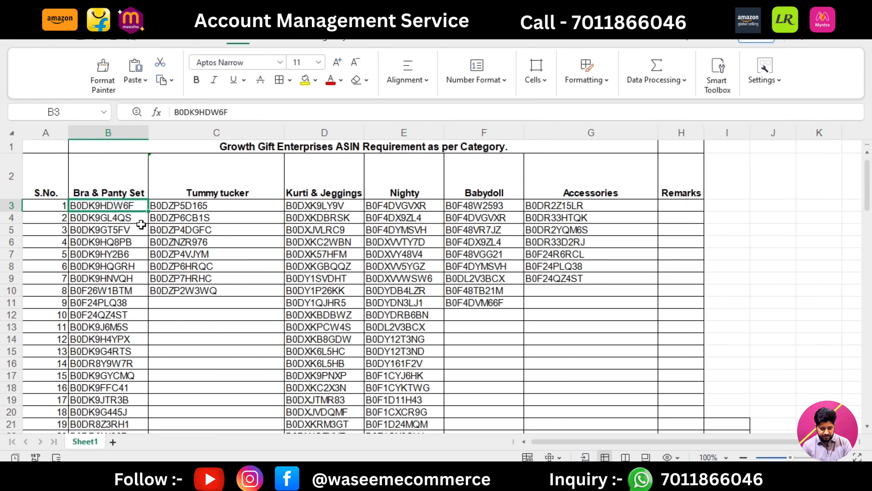
Copy the second Bra & Panty Set ASIN, B0DK9GL4QS, from the workbook and search for it as the new tile's link
left_click(127, 218)
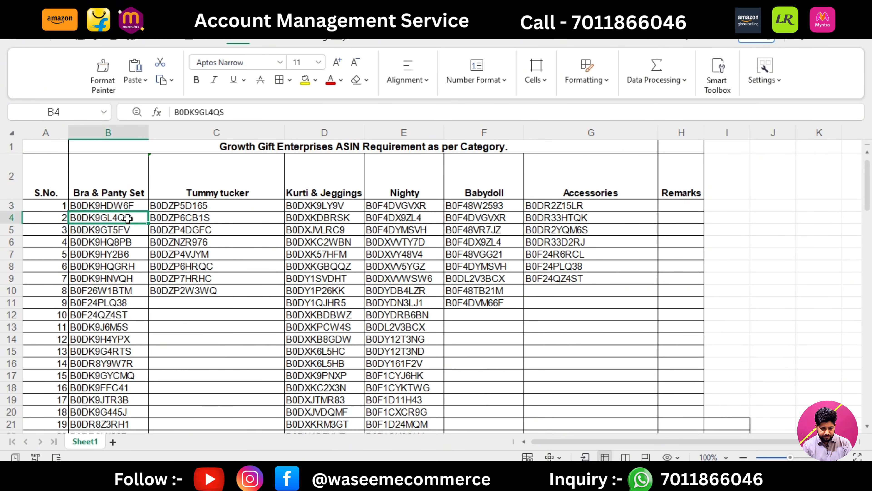
key("ctrl+c")
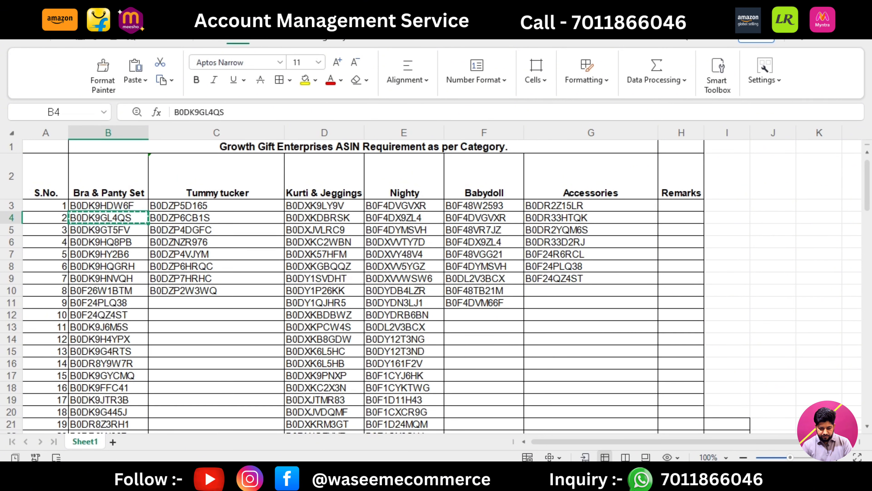
key("alt+Tab")
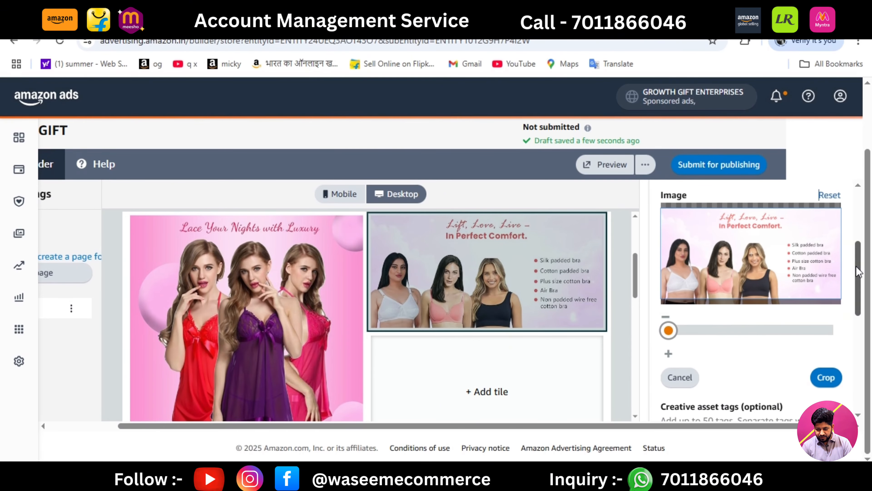
left_click_drag(857, 271, 856, 364)
left_click(717, 377)
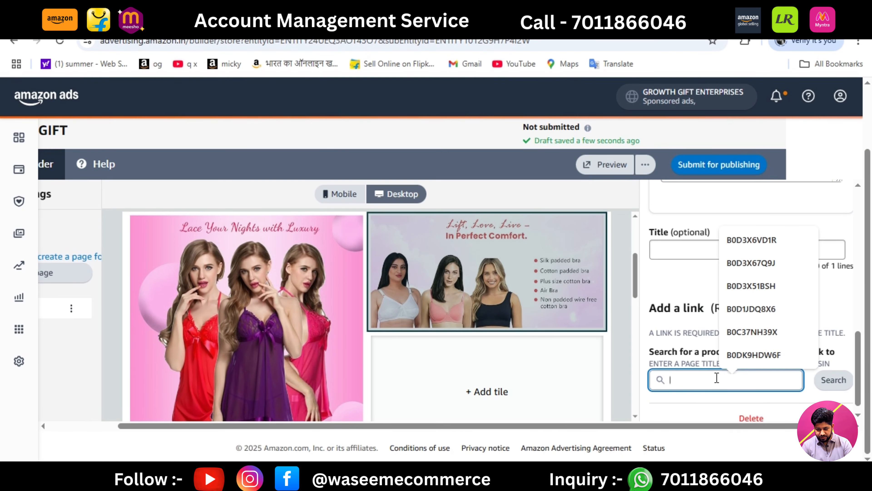
key("ctrl+v")
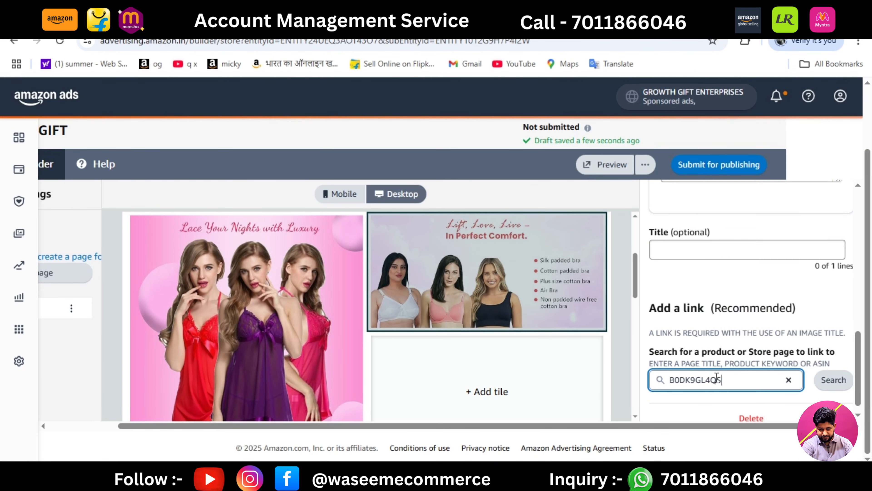
left_click(834, 387)
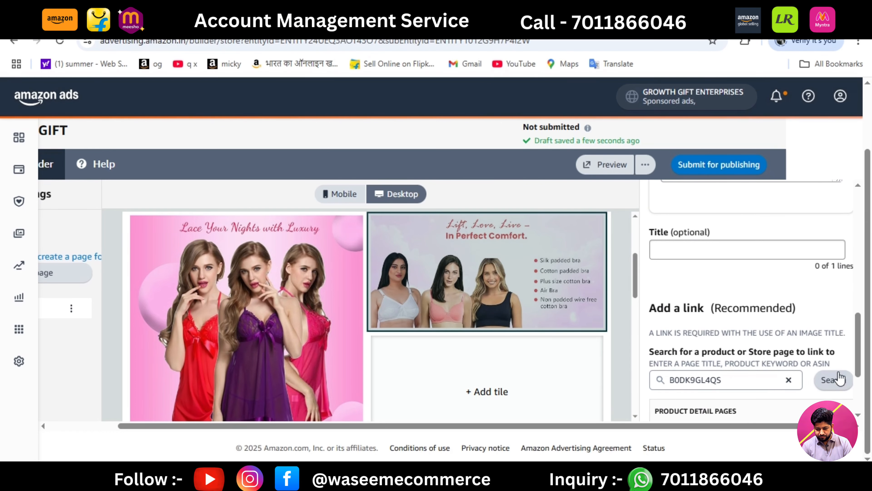
left_click_drag(862, 353, 864, 386)
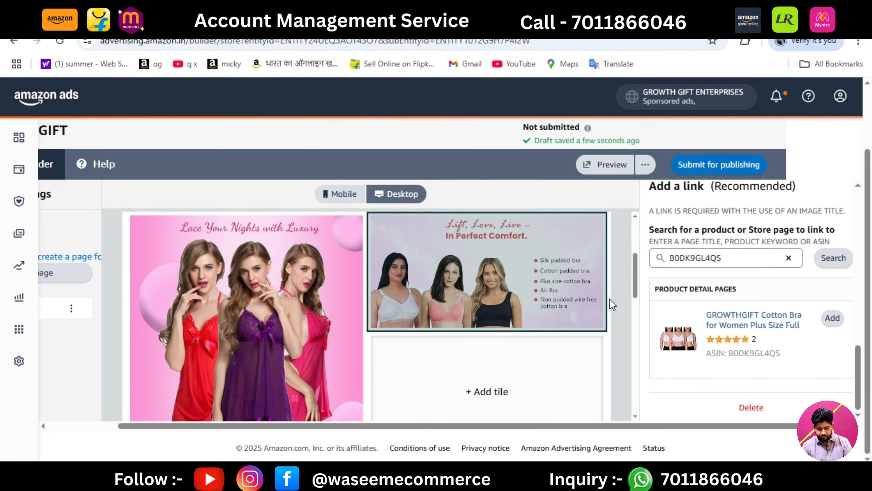
Copy the tenth Bra & Panty Set ASIN, B0F24QZ4ST, from the workbook and return to the store builder
left_click(300, 474)
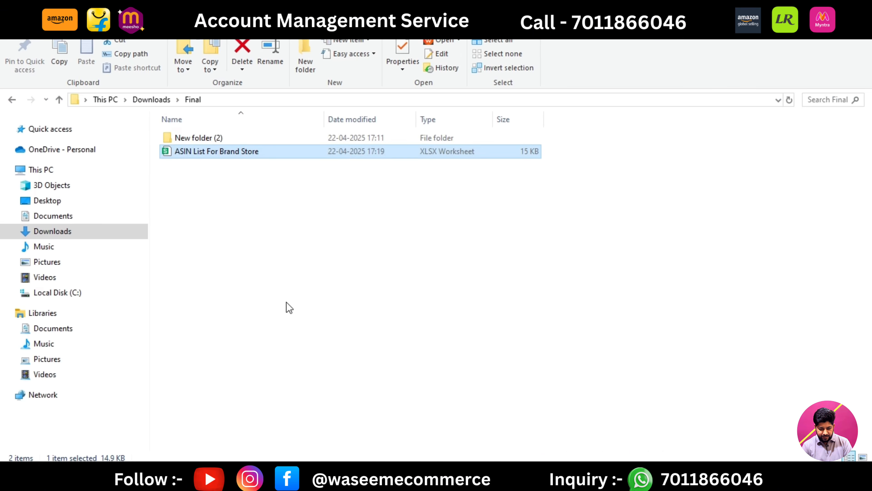
left_click(319, 476)
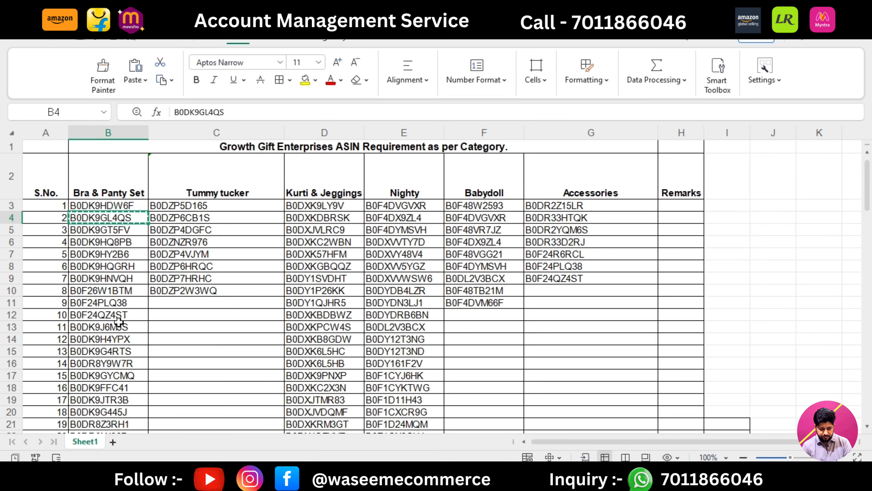
left_click(113, 311)
key("ctrl+c")
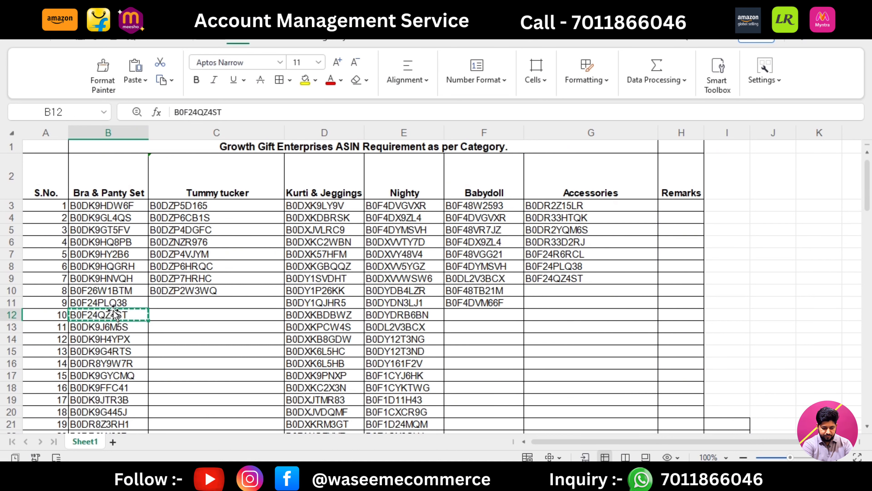
left_click(343, 476)
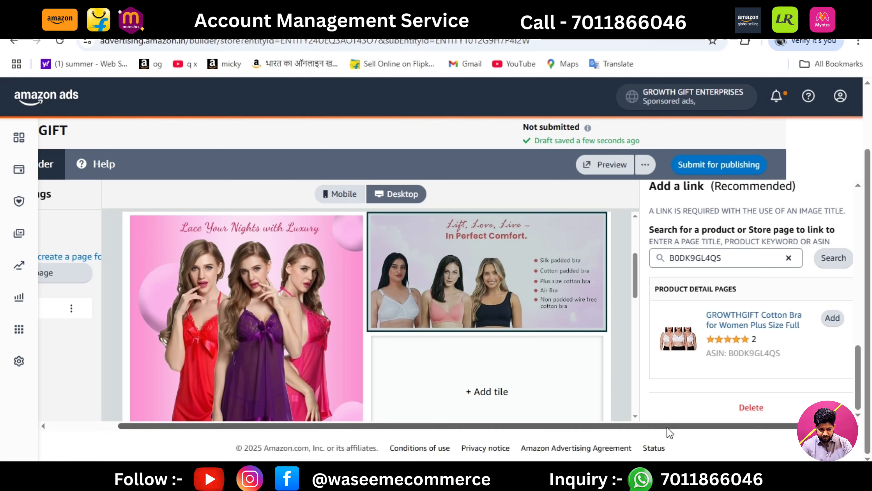
Search for the product with ASIN B0F24QZ4ST as the link for the bra image tile
double_click(714, 257)
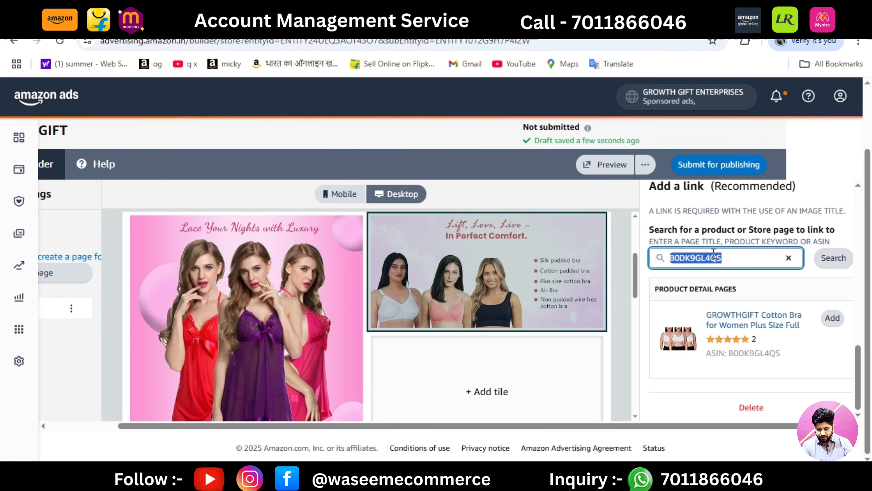
key("ctrl+v")
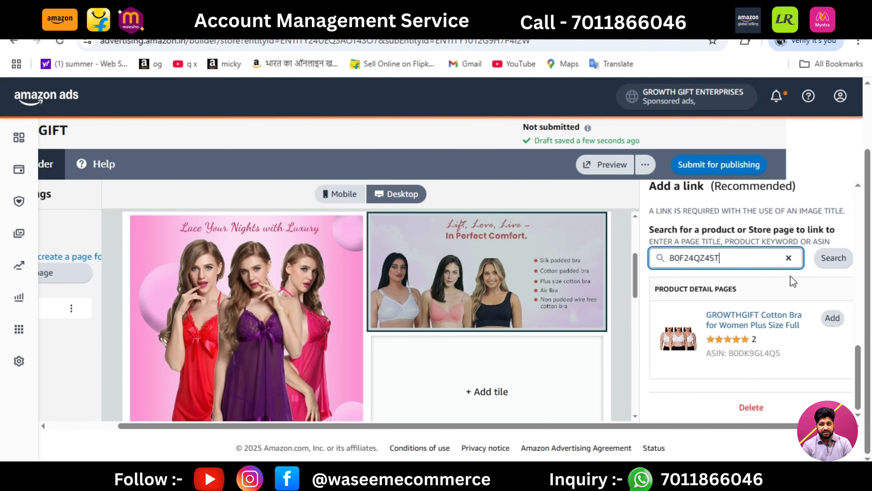
left_click(834, 257)
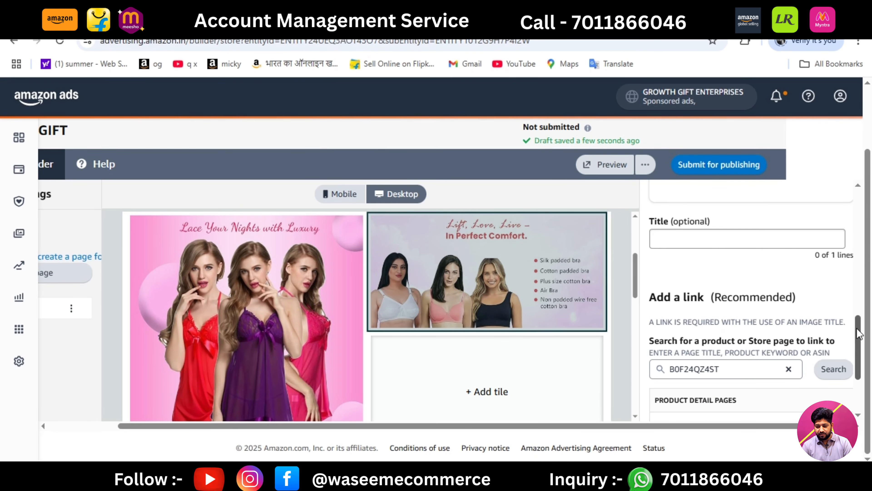
left_click_drag(857, 333, 857, 364)
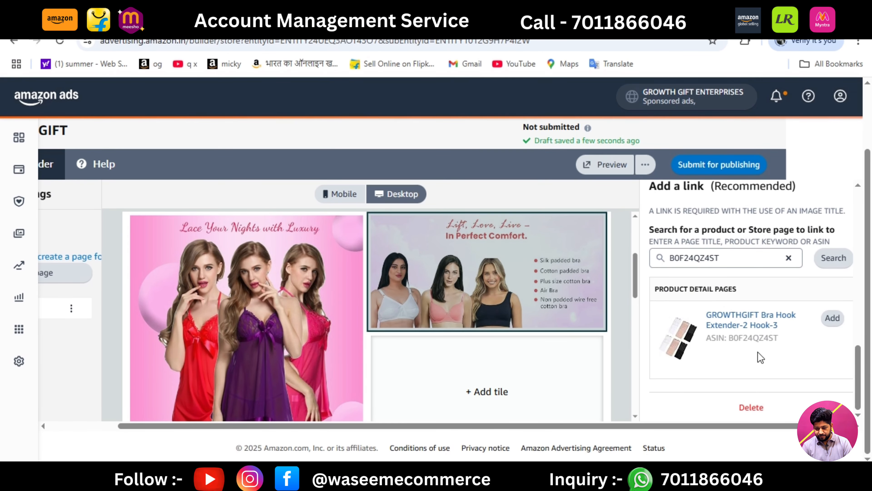
Copy the third Bra & Panty Set ASIN, B0DK9GT5FV, from the workbook and search for it as the bra tile's link
key("alt+Tab")
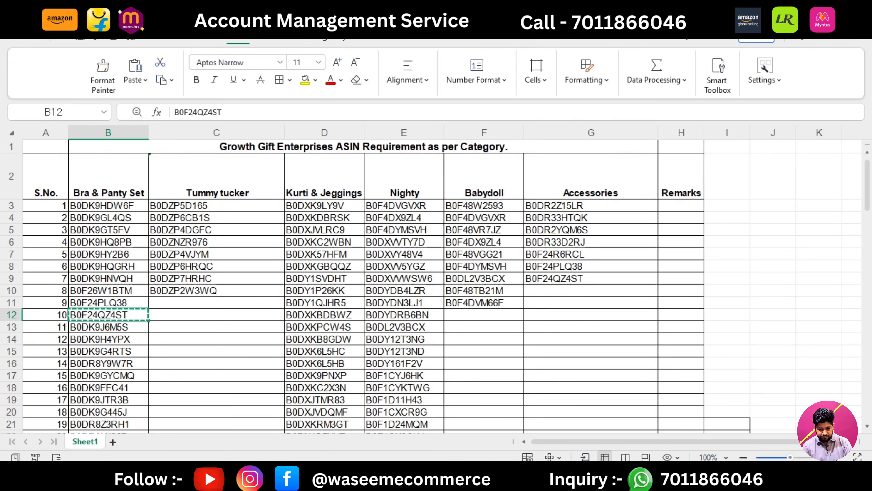
left_click(114, 230)
key("ctrl+c")
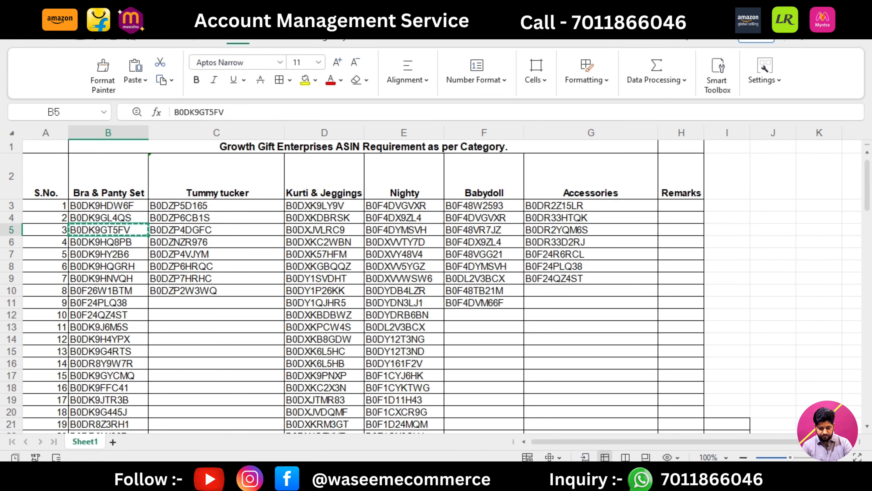
key("alt+Tab")
double_click(684, 256)
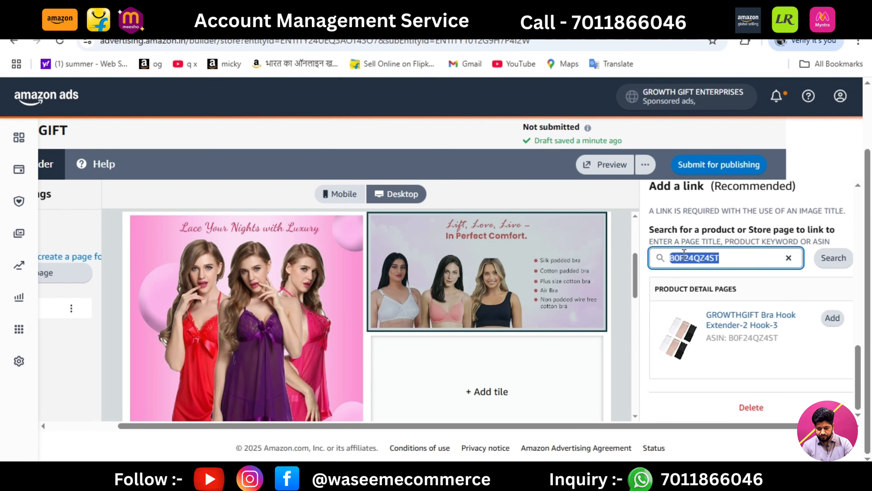
key("ctrl+v")
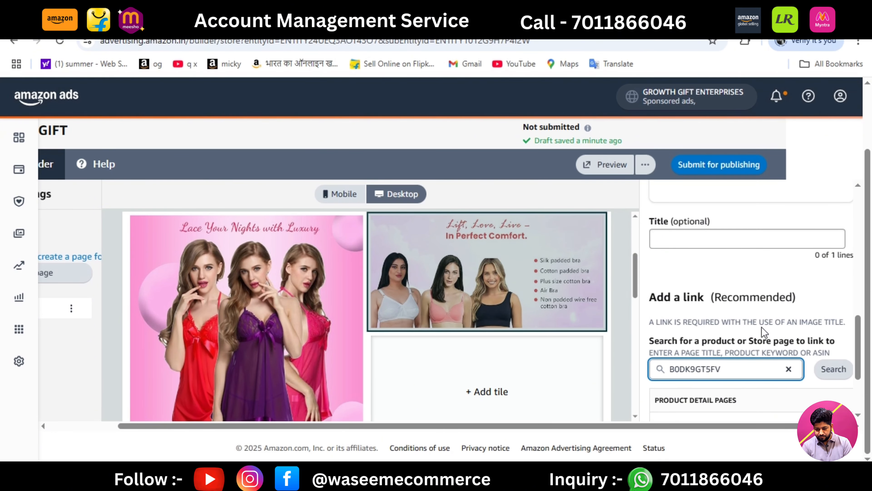
Add the cotton bra product B0DK9GT5FV as the tile's link destination and finish editing the tile
scroll(860, 375, "down", 3)
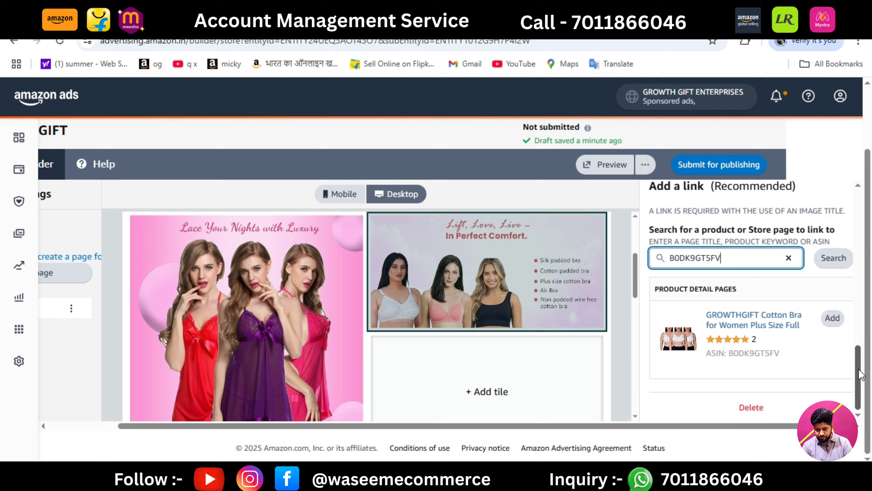
left_click(835, 320)
scroll(850, 323, "up", 1)
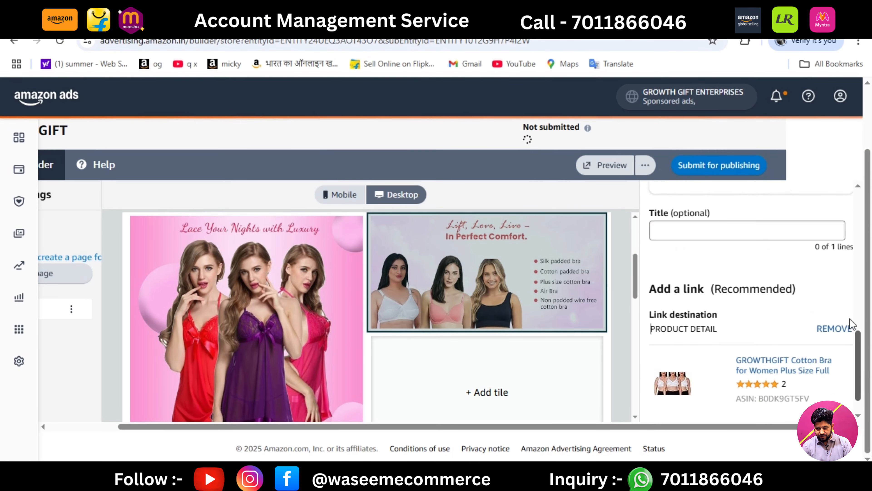
scroll(841, 196, "up", 10)
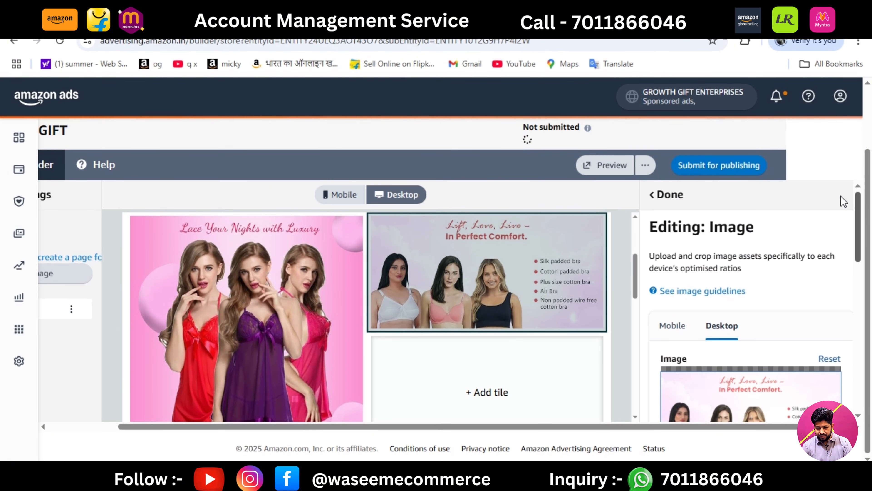
left_click(670, 196)
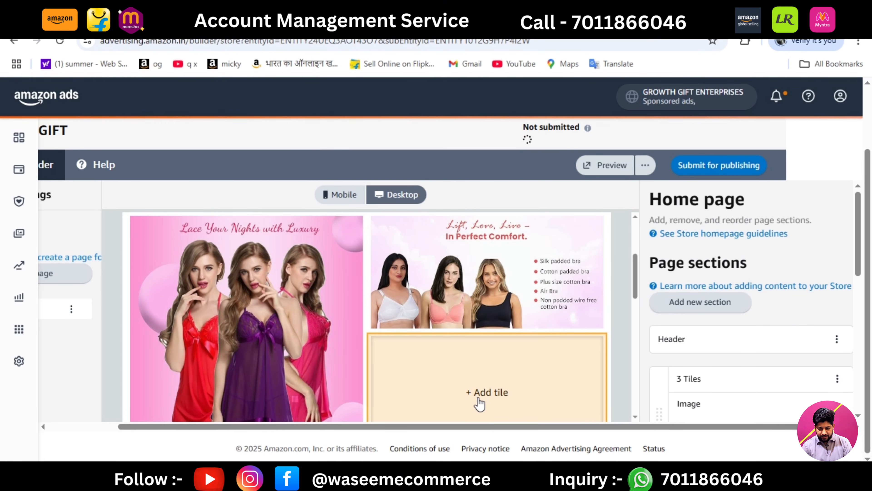
Make the empty tile below the bra picture an Image tile
scroll(634, 280, "down", 2)
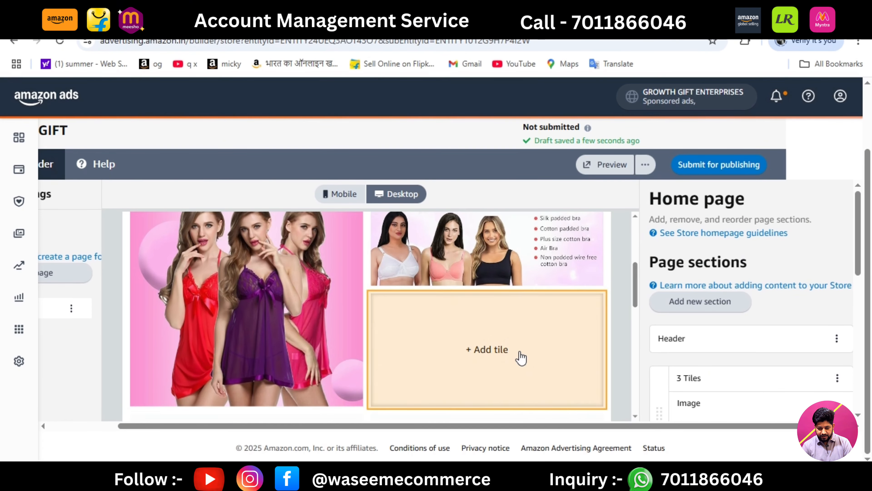
left_click(520, 357)
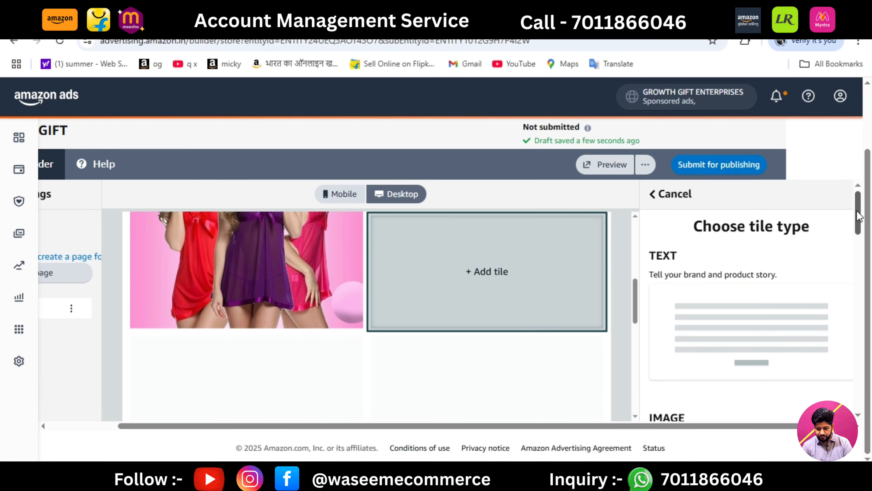
scroll(858, 216, "down", 4)
left_click(743, 347)
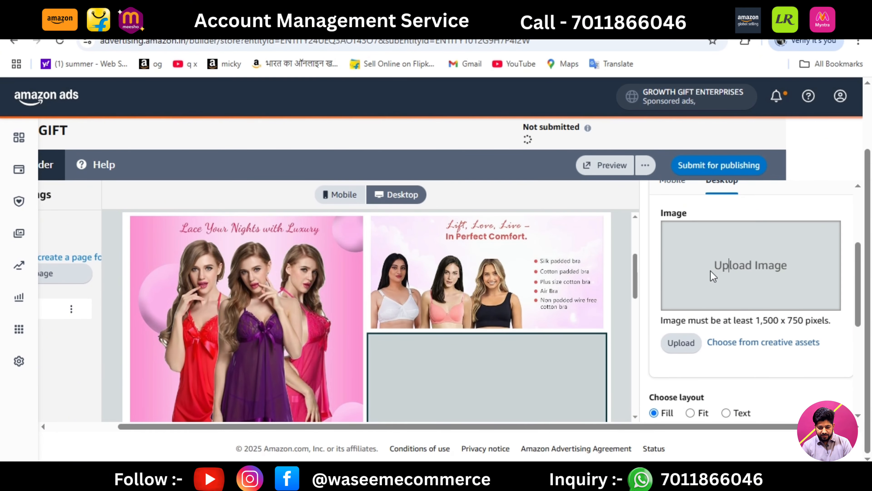
Upload the picture named 4th to the new image tile
left_click(683, 342)
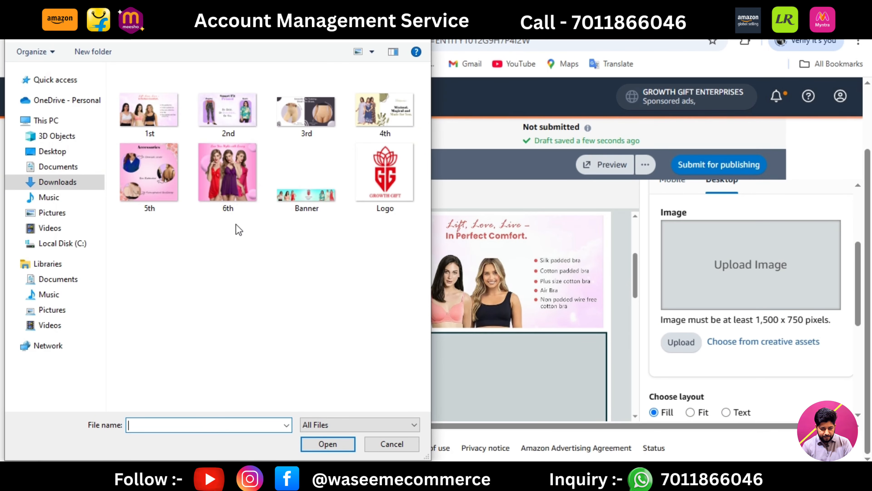
left_click(368, 107)
double_click(369, 107)
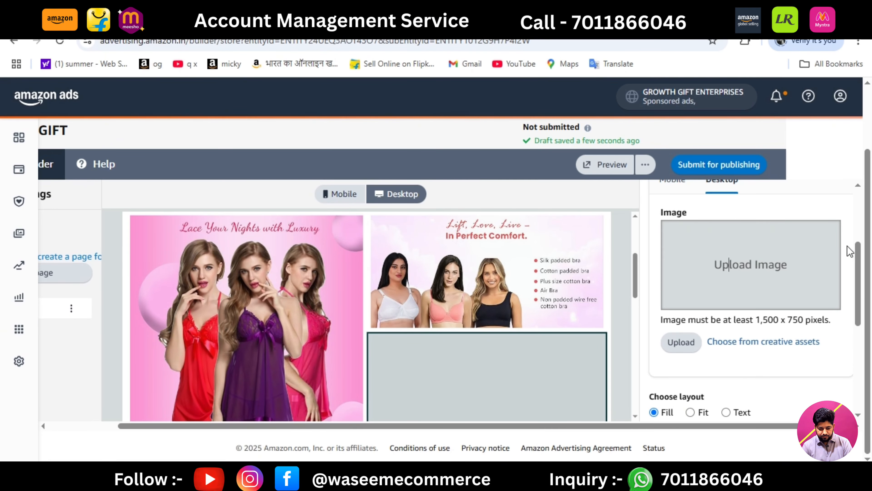
left_click_drag(855, 250, 842, 343)
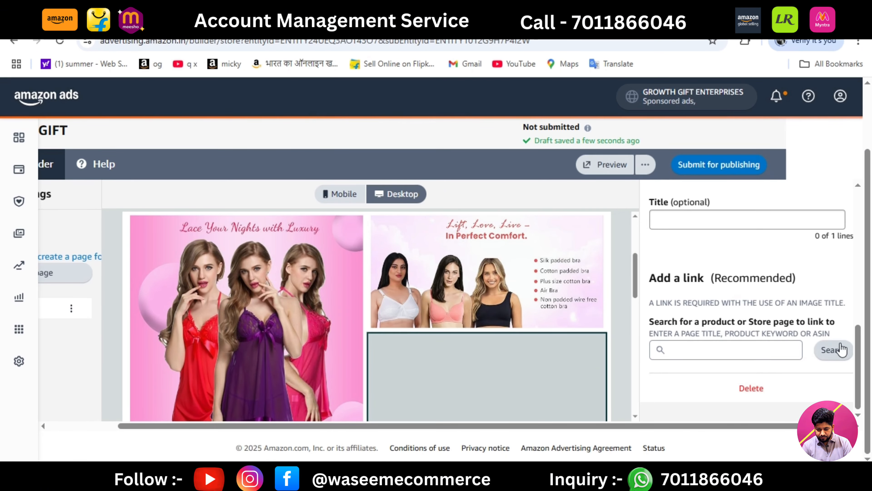
scroll(635, 292, "down", 3)
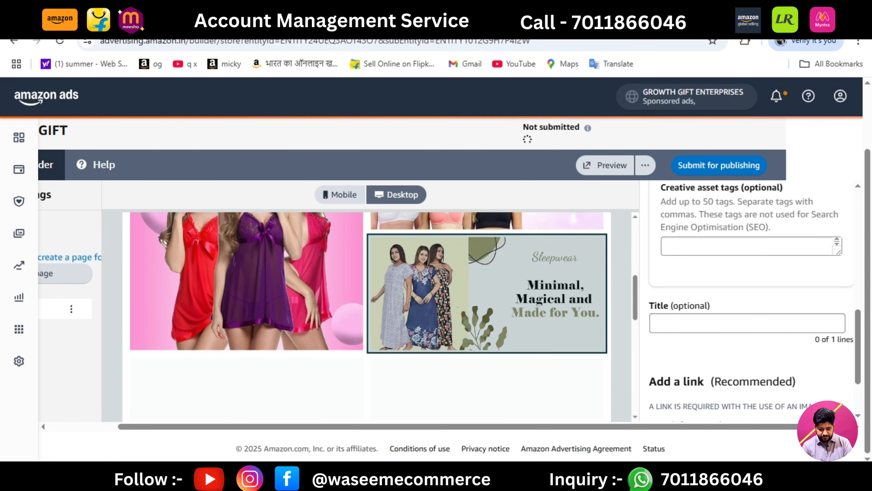
Copy the first Kurti & Jeggings ASIN, B0DXK9LY9V, from the workbook and search for it as the sleepwear tile's link
left_click(368, 475)
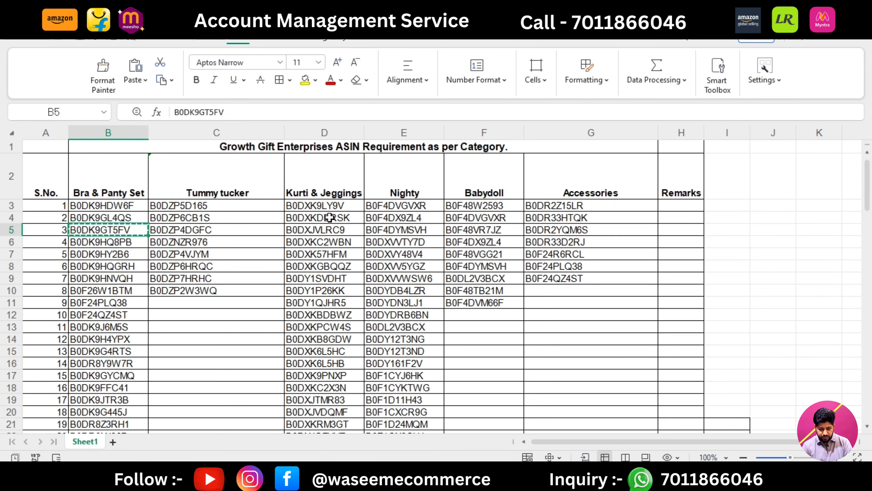
left_click(325, 206)
key("ctrl+c")
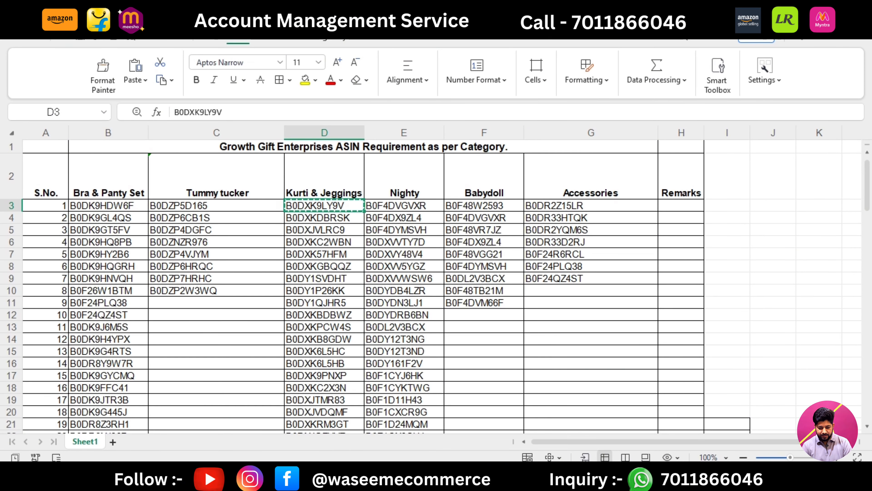
key("alt+Tab")
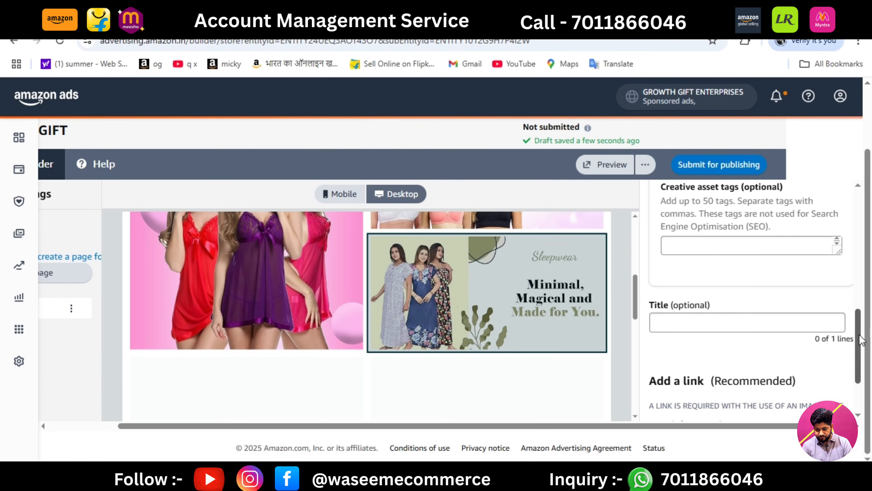
left_click_drag(859, 338, 854, 378)
left_click(748, 369)
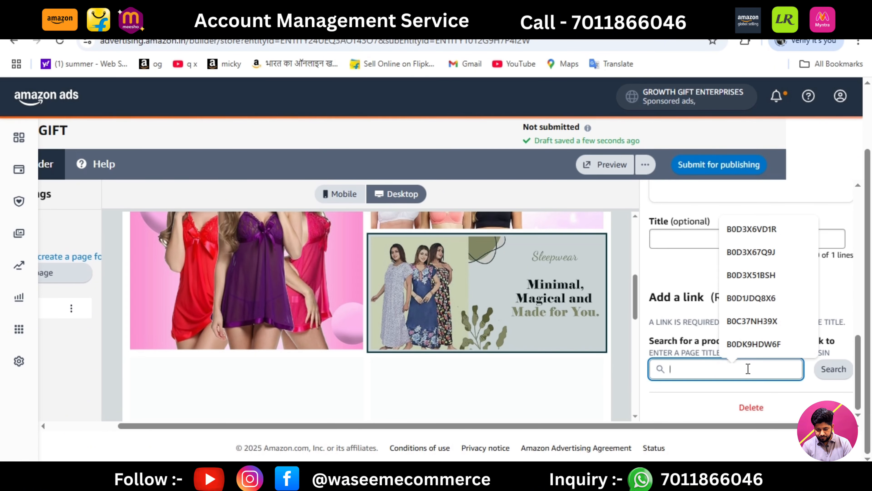
key("ctrl+v")
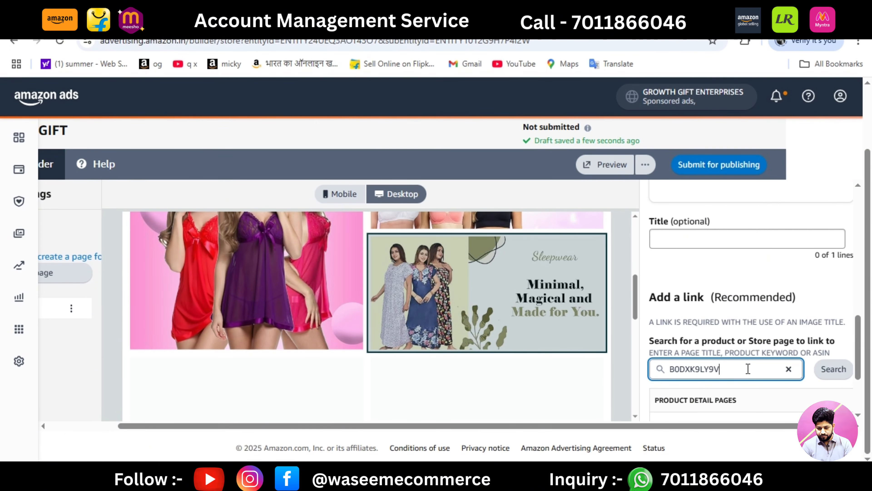
Add the short kurti product B0DXK9LY9V as the sleepwear tile's link destination and finish editing the tile
left_click_drag(860, 339, 858, 375)
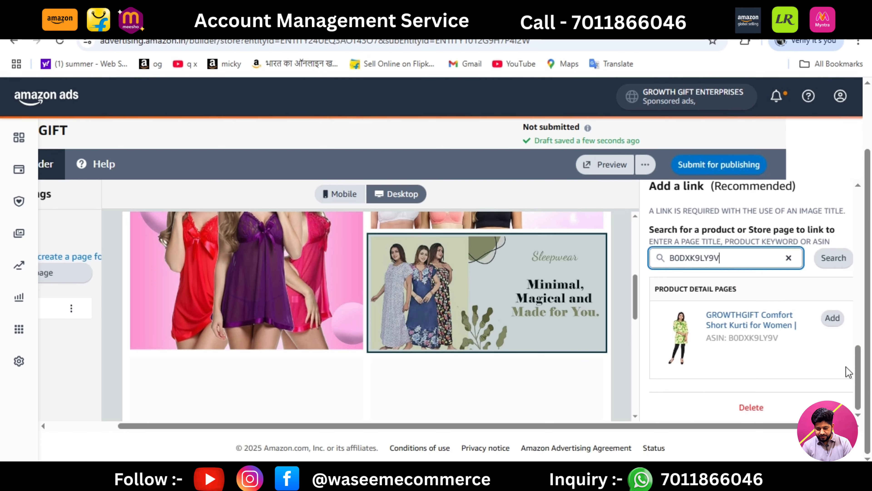
left_click(831, 319)
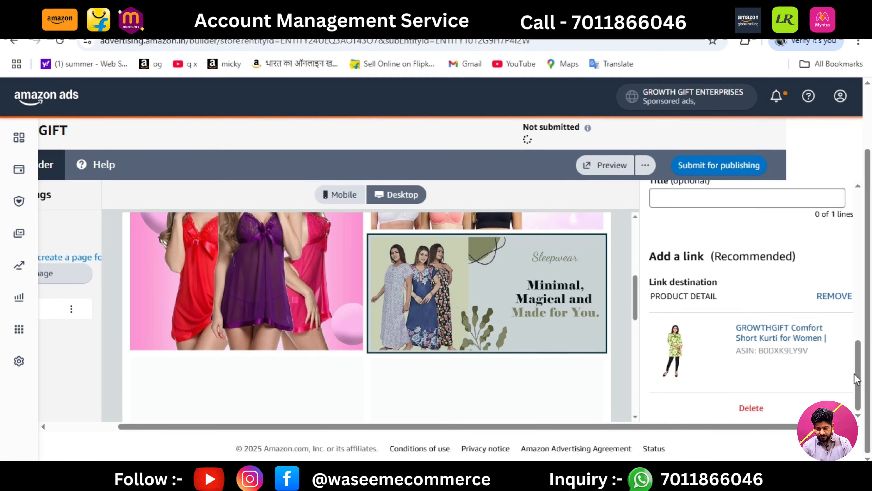
left_click_drag(857, 359, 842, 206)
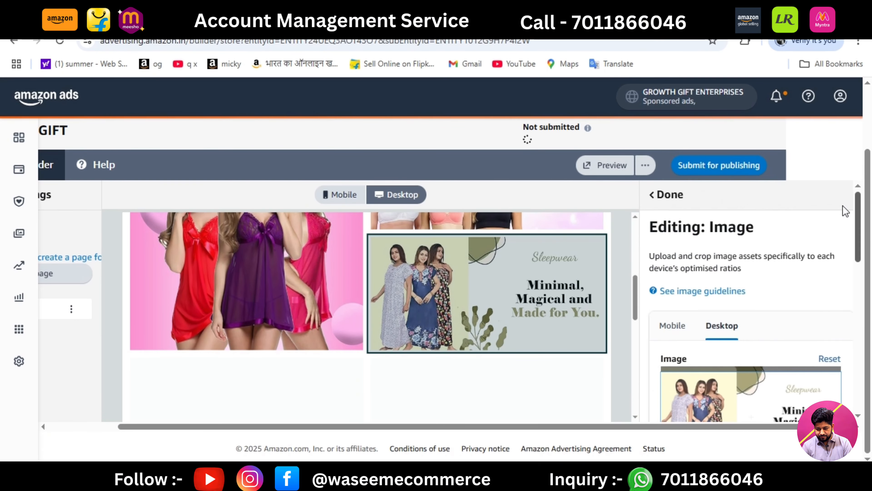
left_click(669, 195)
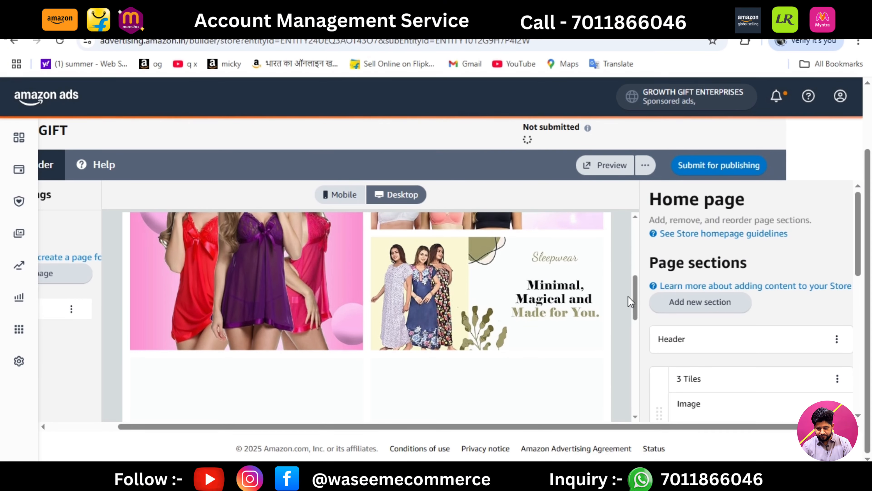
Open the large empty shoppable image tile in the next section and upload the picture named 5th to it
left_click_drag(635, 296, 636, 284)
left_click_drag(631, 260, 630, 323)
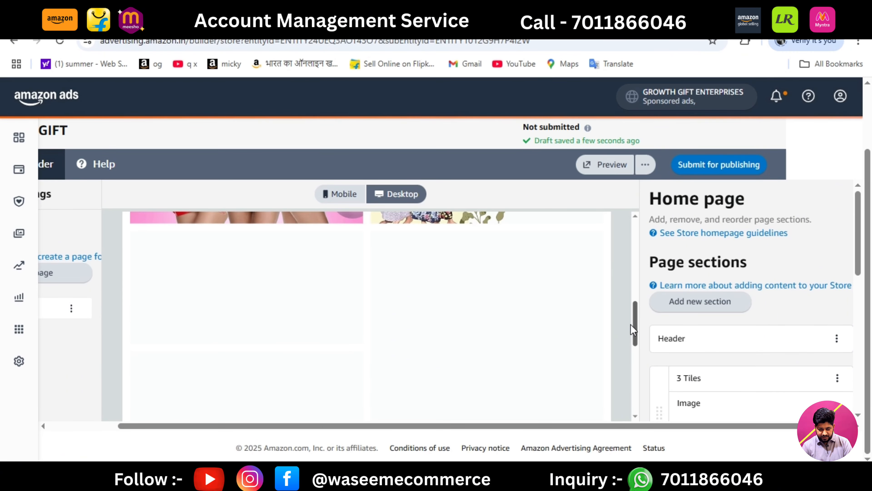
left_click(453, 363)
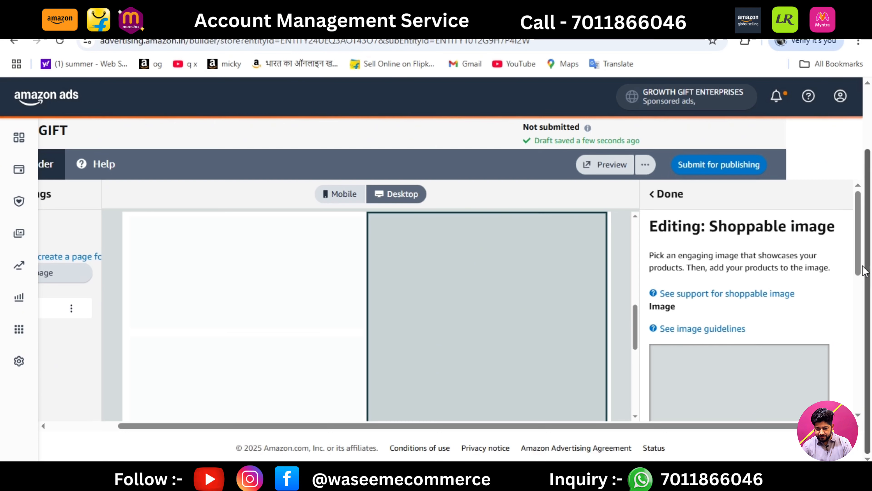
left_click_drag(861, 268, 861, 328)
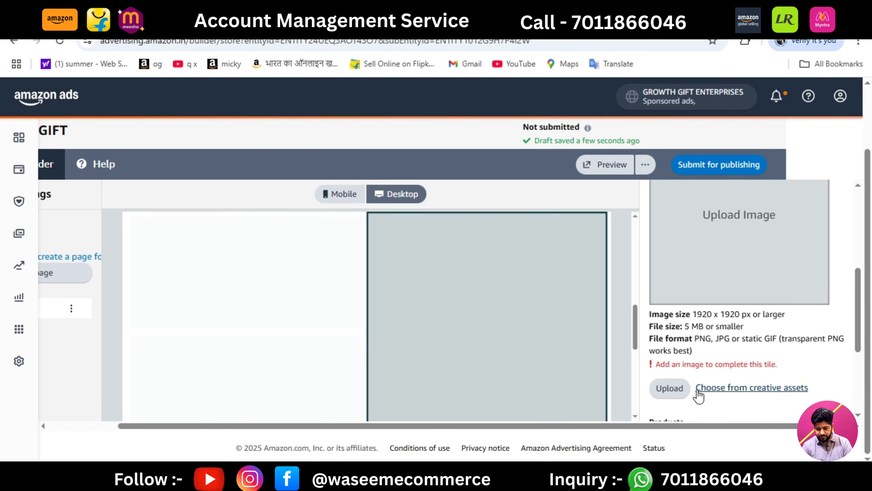
left_click(669, 388)
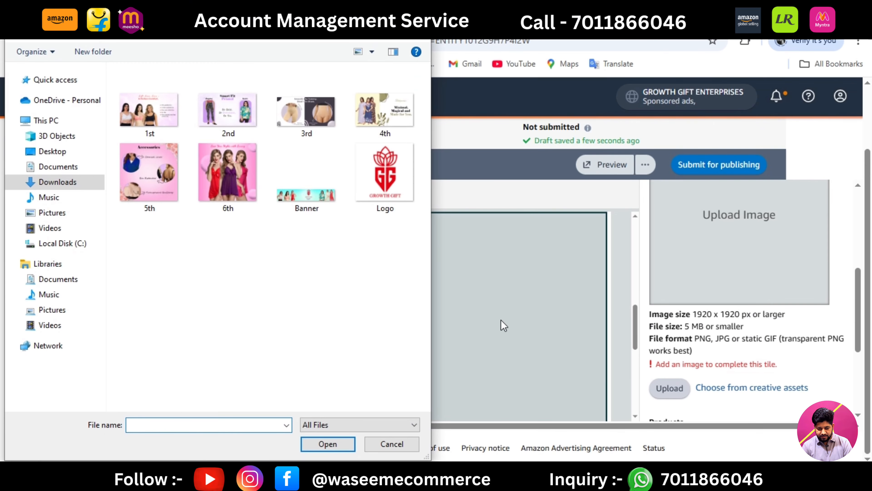
double_click(137, 180)
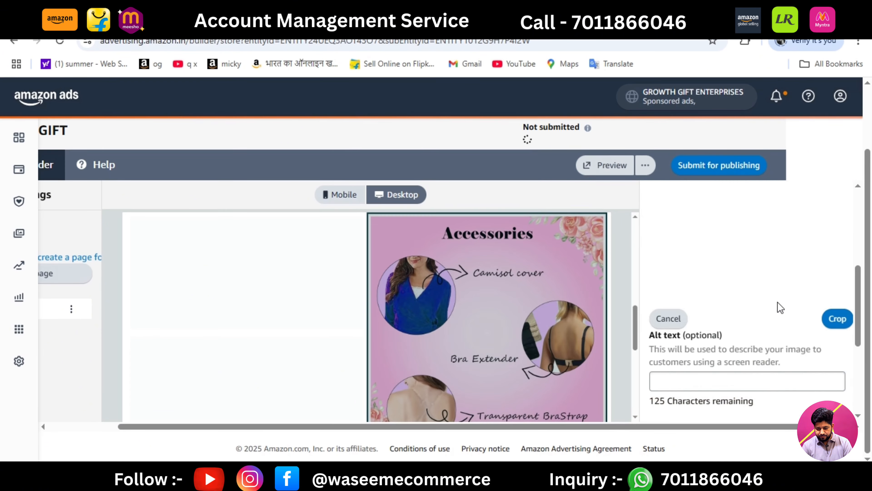
Copy the ASIN B0DK9HNVQH from the Bra & Panty Set column of the workbook and return to the store builder
scroll(862, 328, "down", 2)
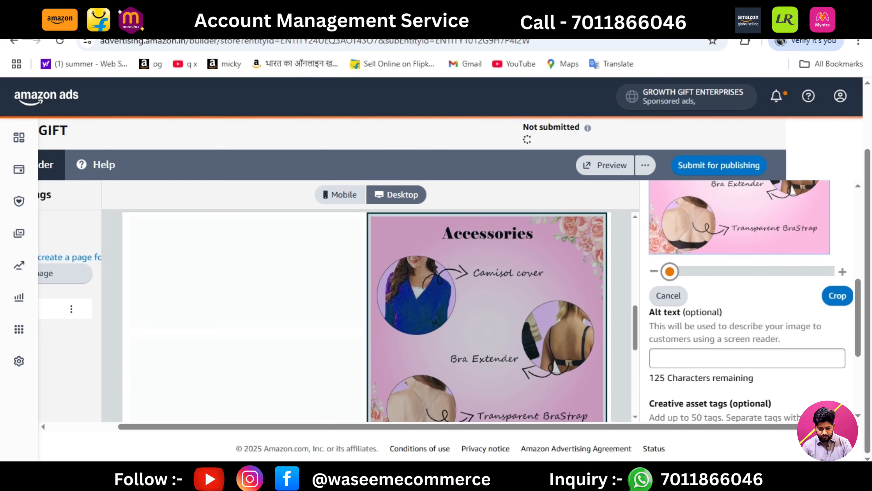
key("alt+Tab")
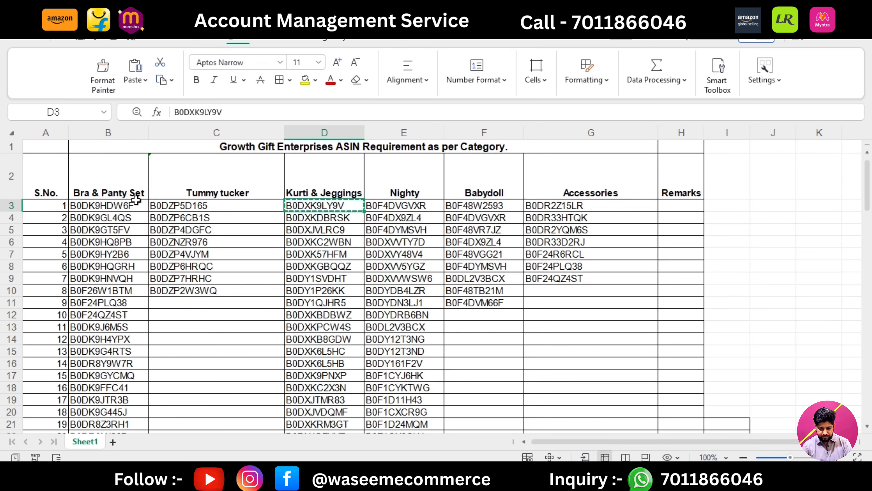
left_click(122, 280)
key("ctrl+c")
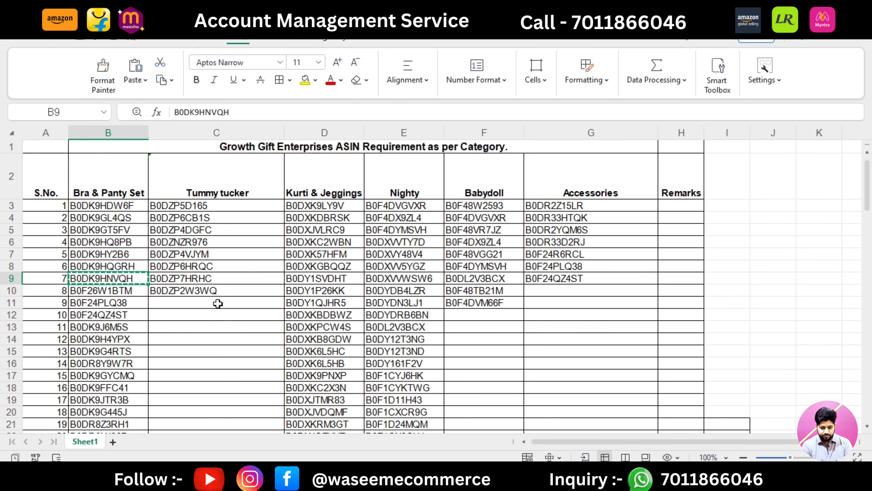
key("alt+Tab")
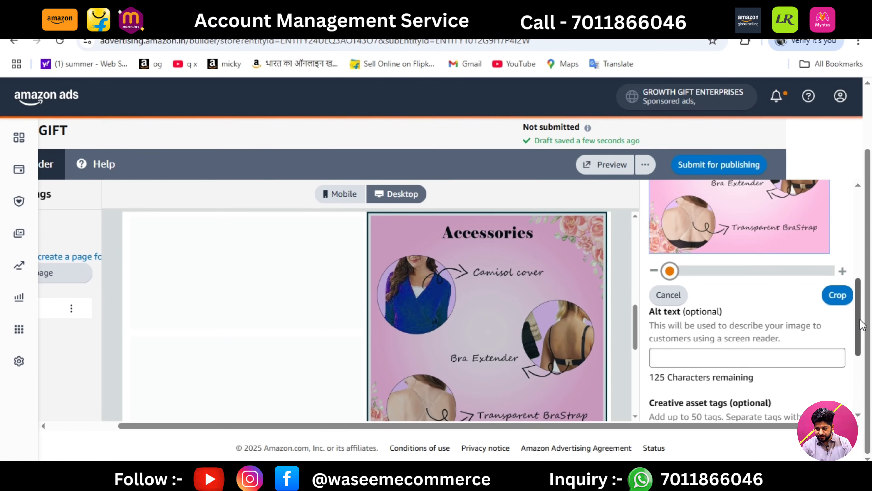
Start adding a product to the Accessories shoppable image and search for ASIN B0DK9HNVQH as product 1
scroll(751, 310, "down", 5)
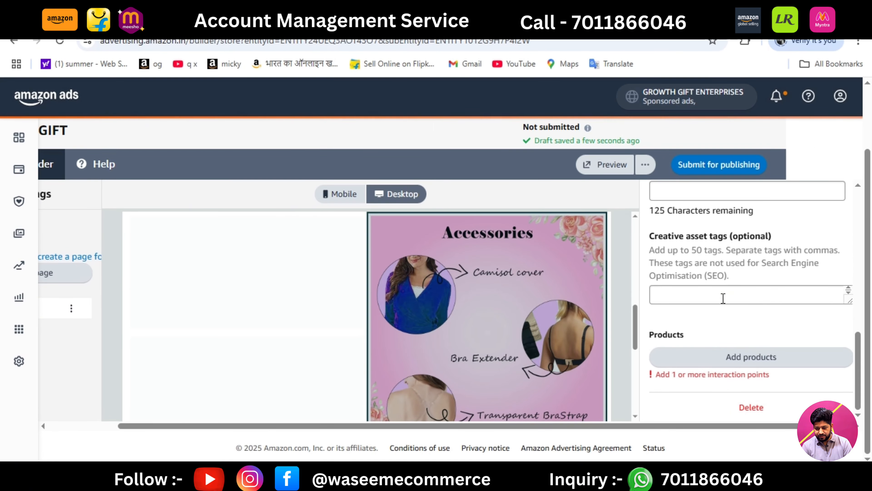
left_click(787, 362)
left_click(585, 188)
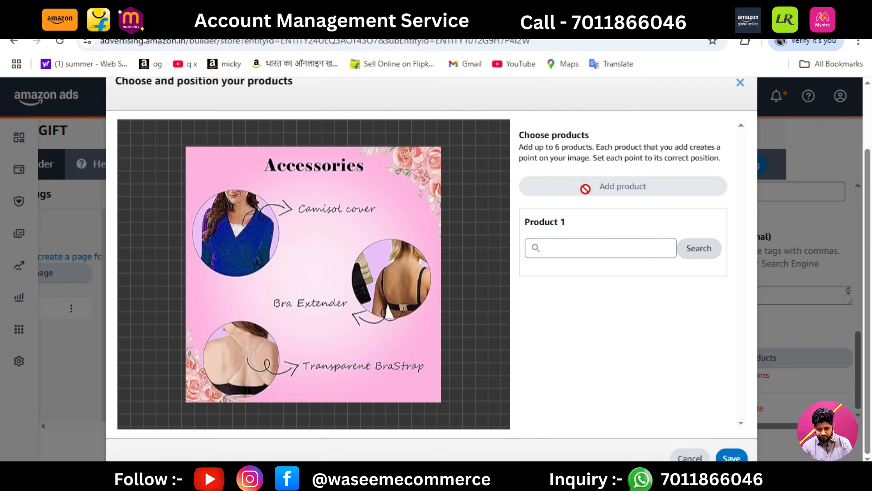
left_click(581, 247)
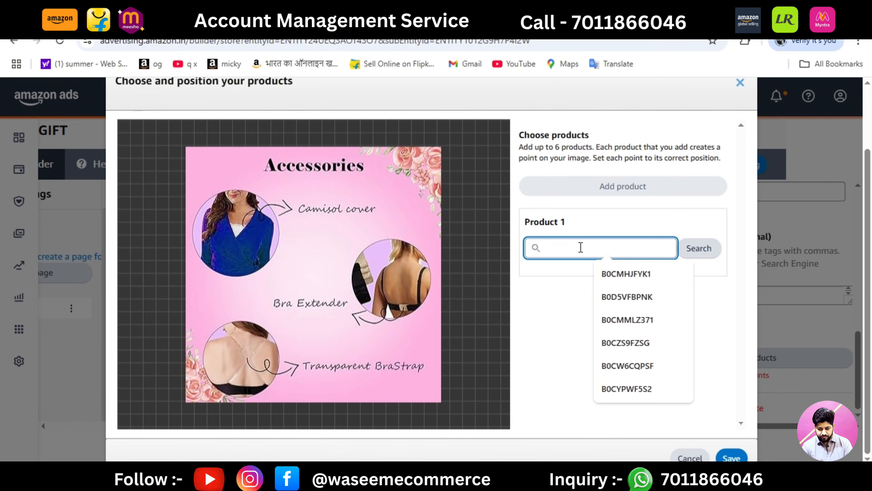
key("ctrl+v")
key("Return")
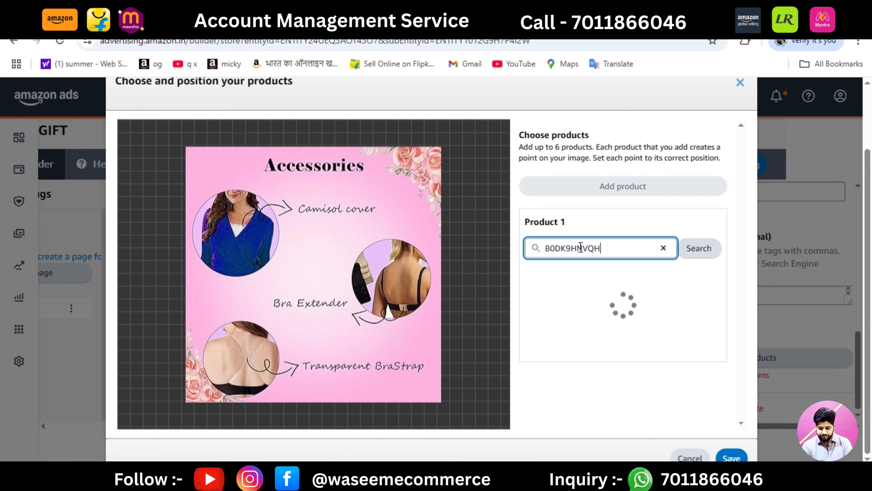
Add the cotton bra B0DK9HNVQH, place its point below the Bra Extender label, save and finish editing the Accessories tile
left_click(699, 309)
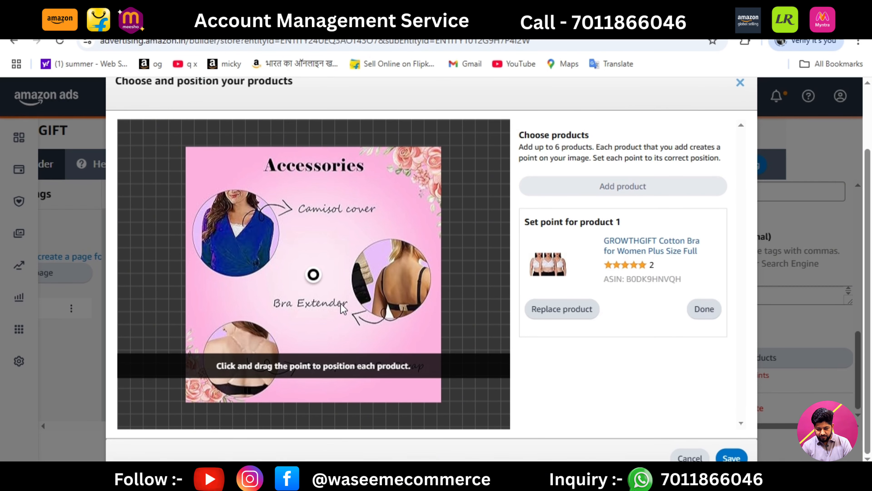
mouse_move(313, 276)
left_mouse_down()
mouse_move(311, 305)
mouse_move(334, 341)
left_mouse_up()
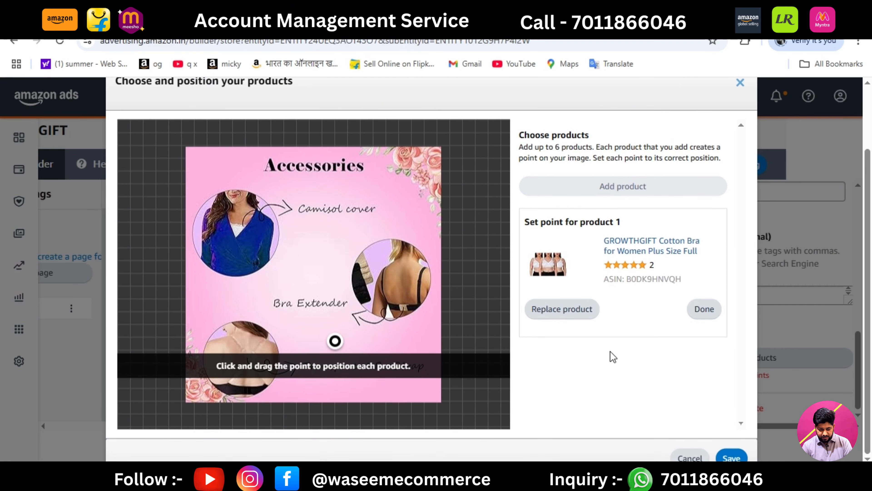
left_click(732, 458)
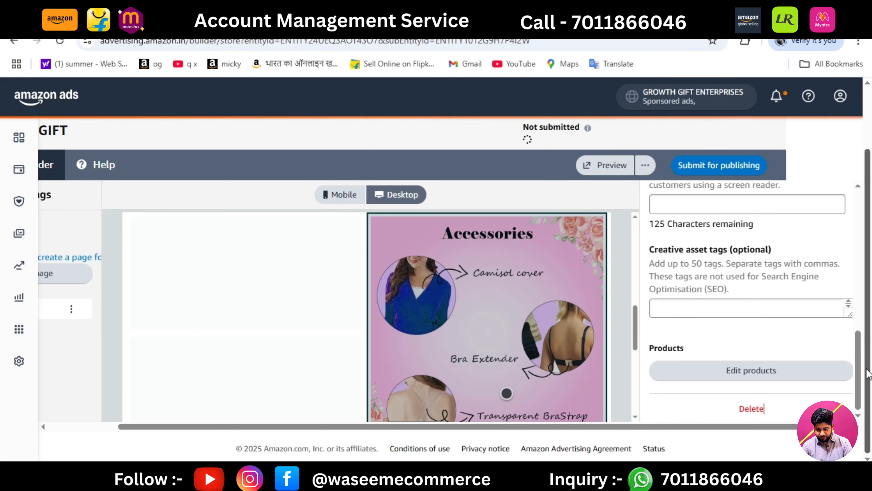
left_click_drag(858, 353, 858, 233)
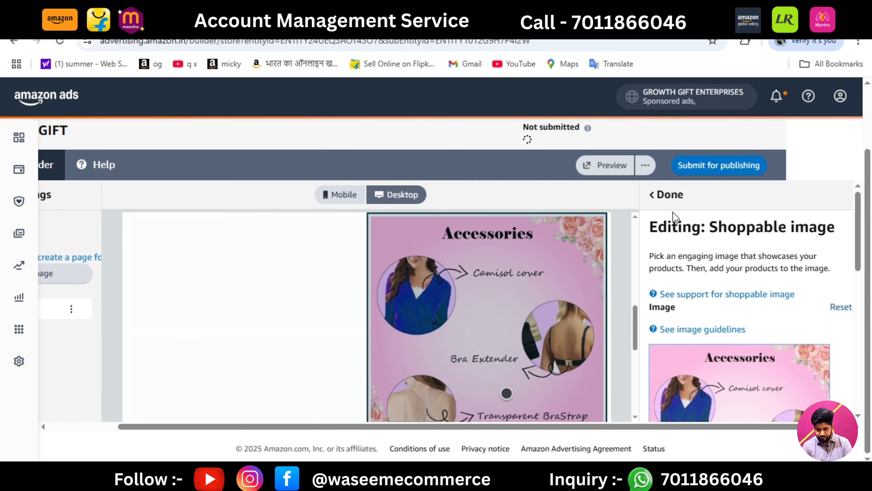
left_click(670, 199)
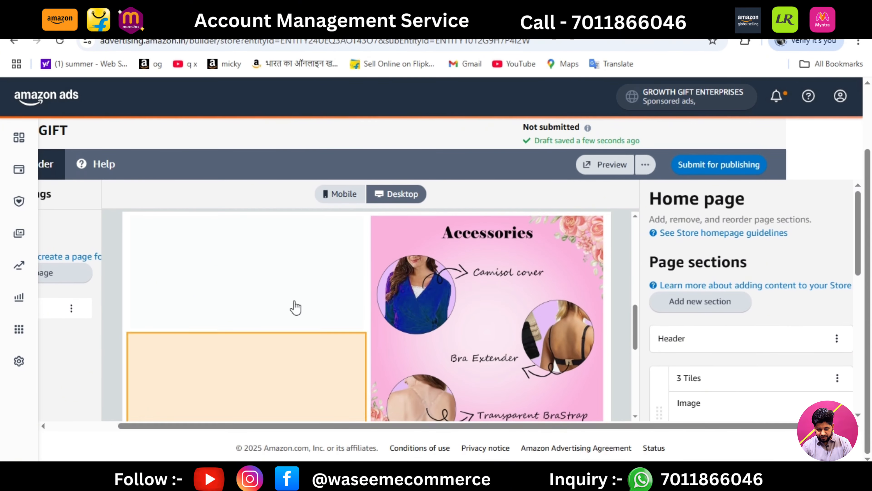
Upload the picture named 2nd to the empty shoppable image tile beside Accessories and shift it slightly down in the crop frame
left_click(301, 254)
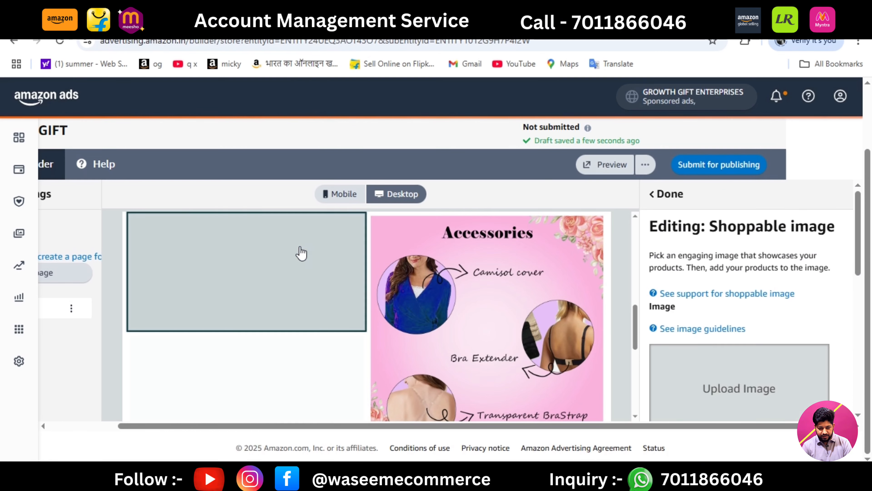
left_click(733, 382)
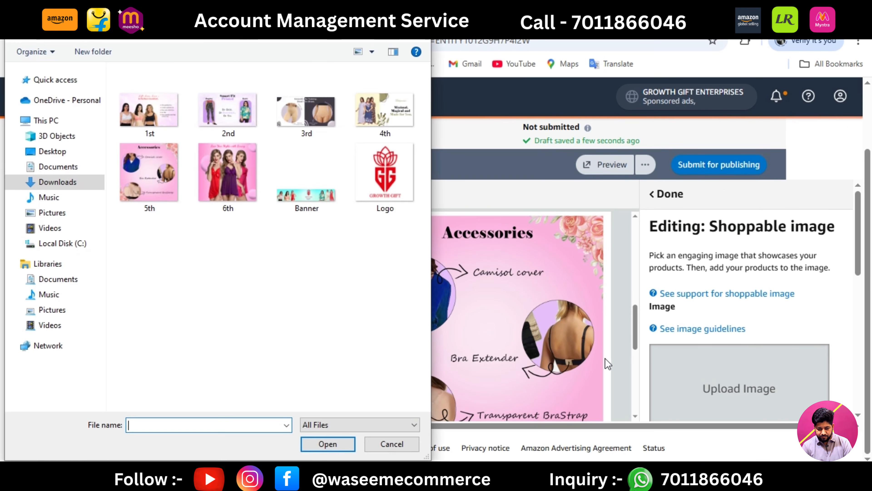
double_click(228, 110)
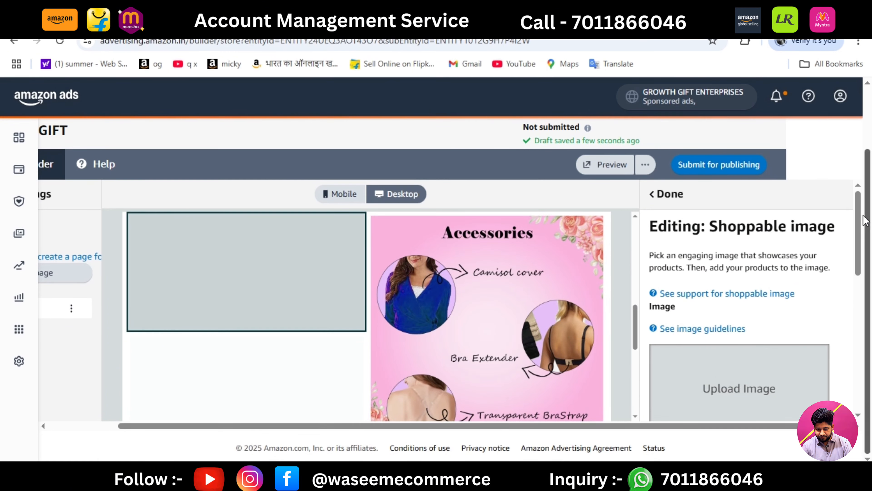
left_click_drag(863, 222, 865, 269)
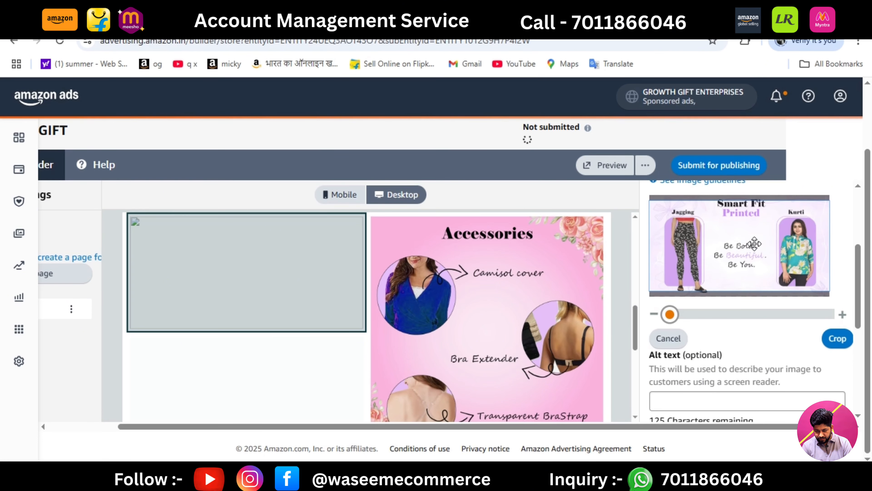
left_click_drag(754, 244, 757, 250)
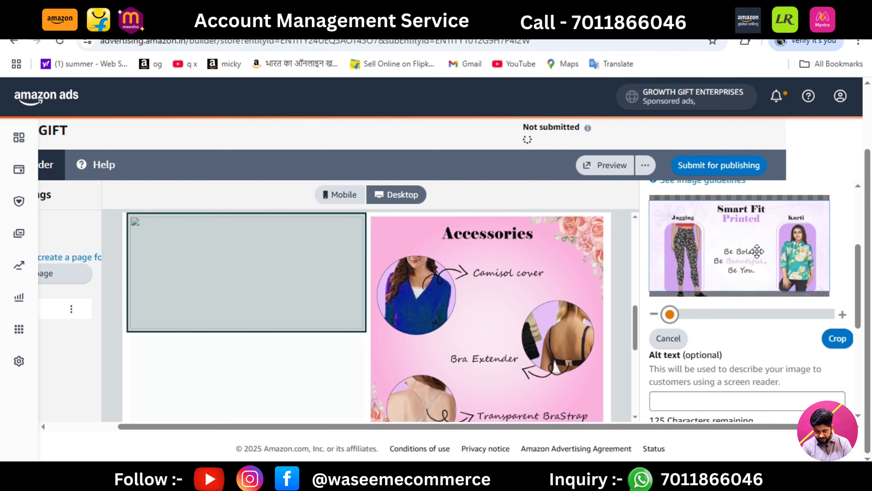
Start adding product 1 to the Smart Fit Printed shoppable image
left_click_drag(863, 270, 864, 348)
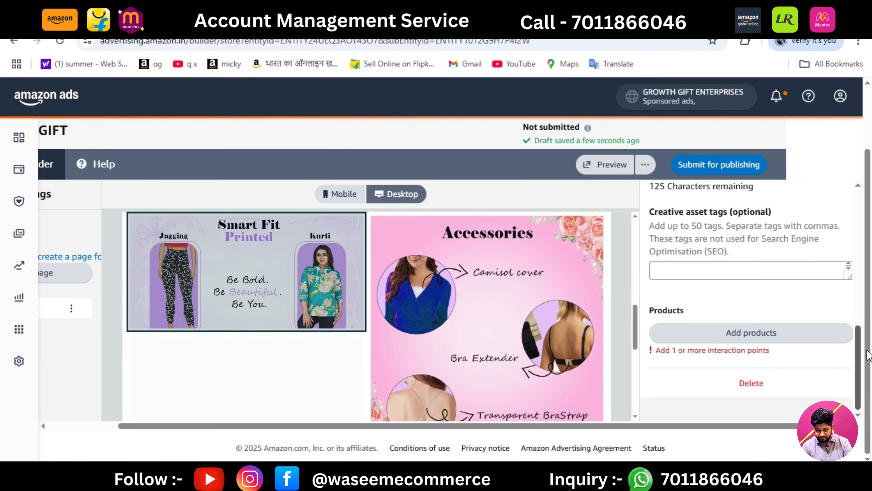
left_click(785, 338)
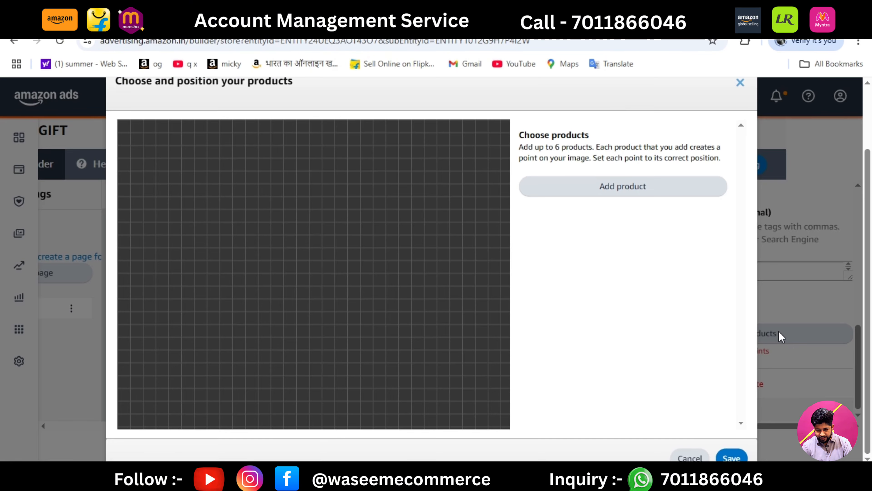
left_click(586, 199)
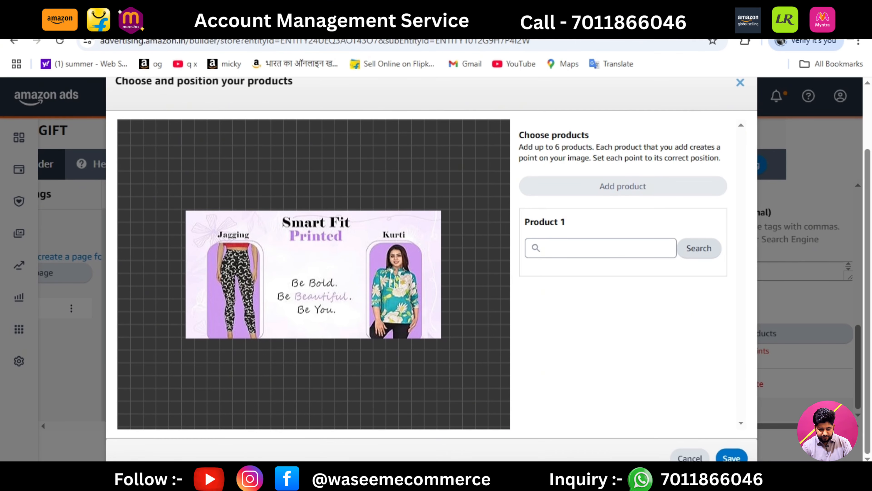
Copy the ASIN B0DY1SVDHT from the Kurti & Jeggings column of the workbook and search for it as product 1
key("alt+Tab")
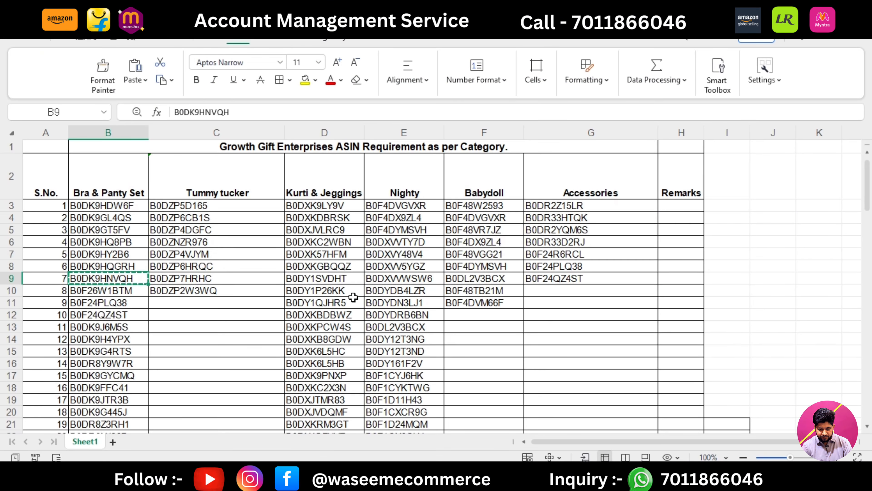
left_click(324, 280)
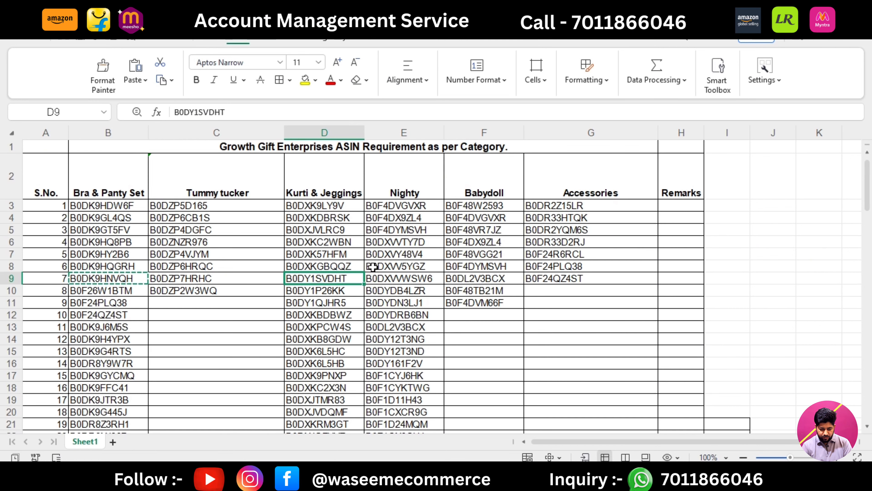
key("ctrl+c")
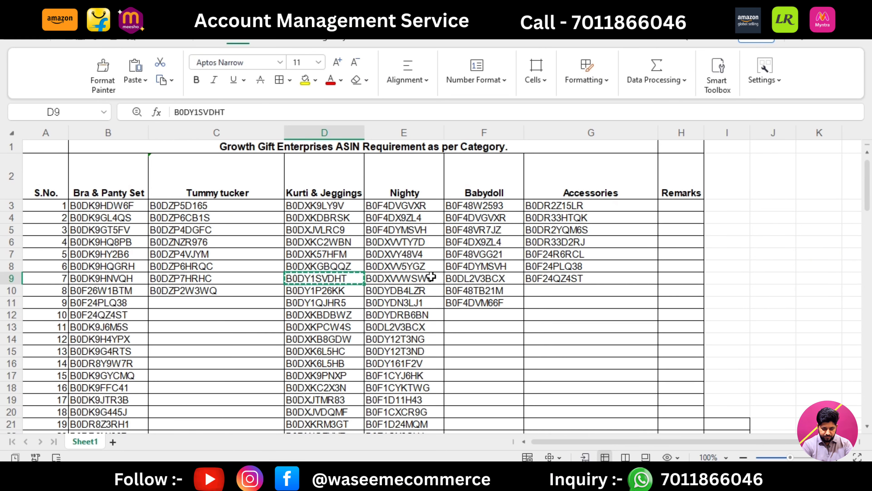
key("alt+Tab")
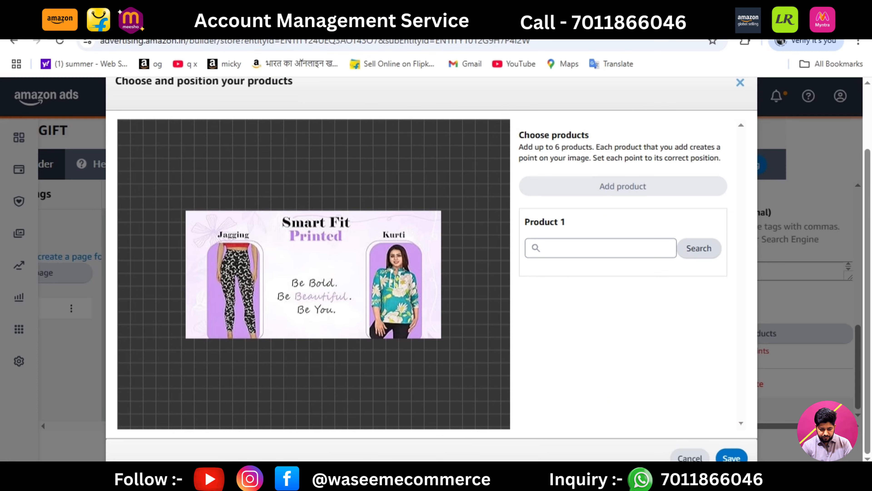
left_click(626, 244)
key("ctrl+v")
key("Return")
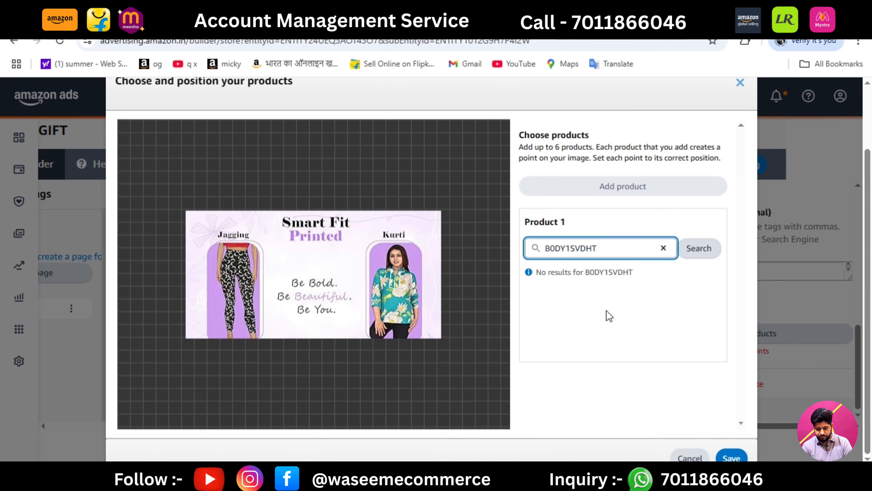
Copy the ASIN B0DXK6L5HB from the workbook's Kurti & Jeggings column and search for it as product 1 instead
key("alt+Tab")
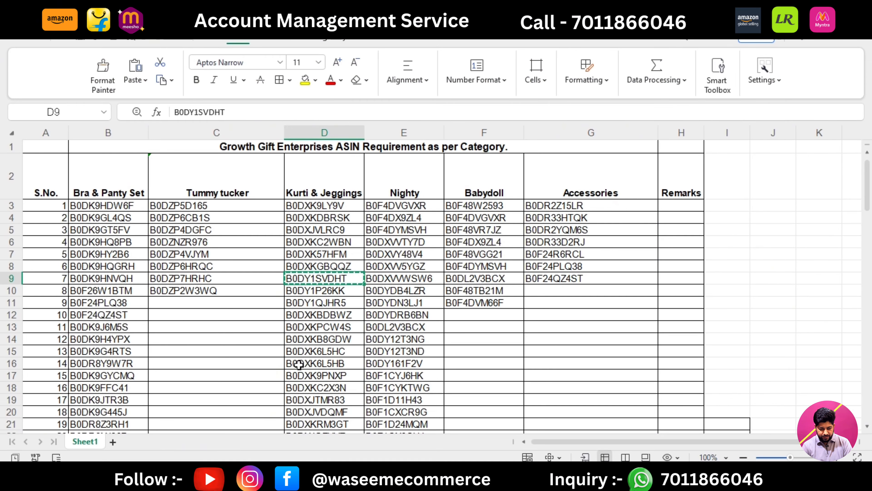
left_click(309, 363)
key("ctrl+c")
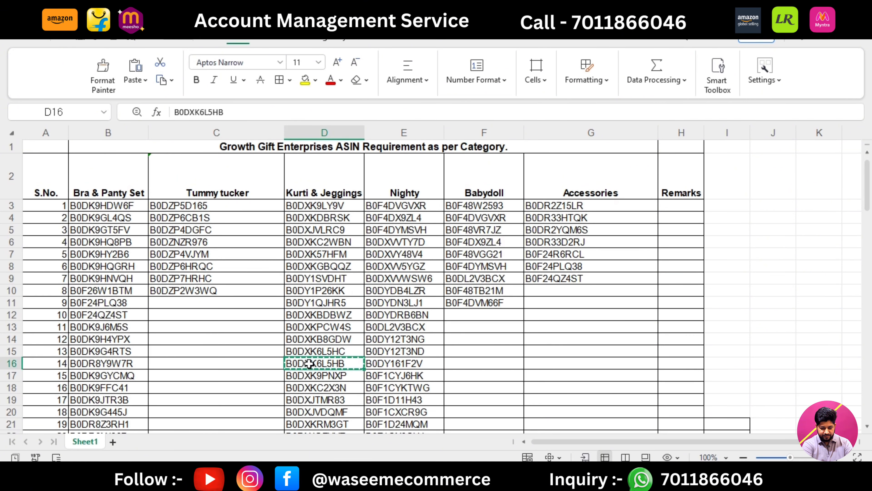
key("alt+Tab")
left_click(561, 252)
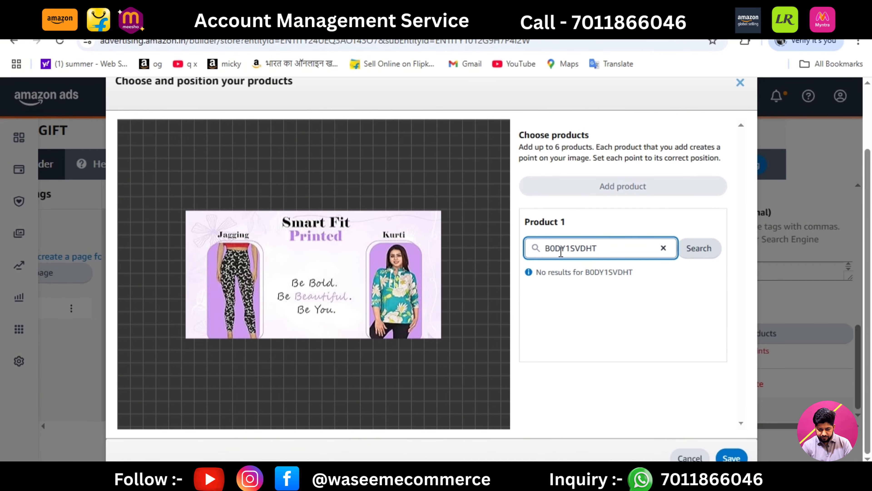
key("ctrl+a")
key("ctrl+v")
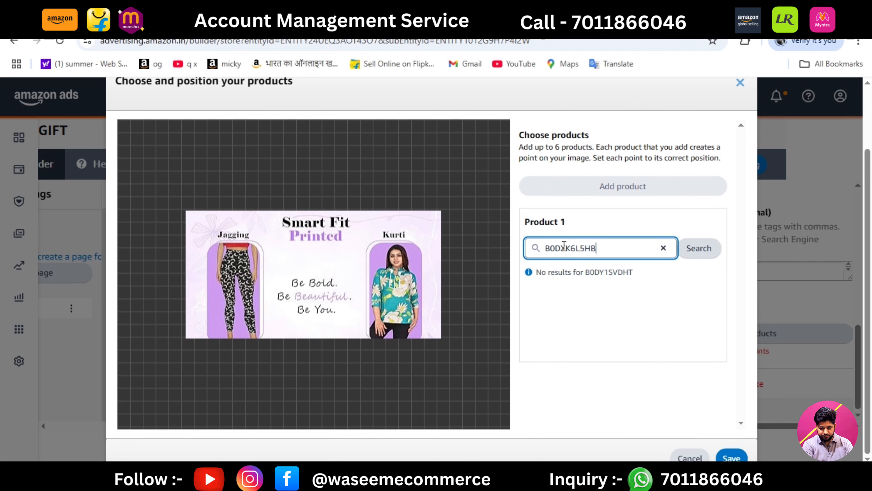
key("Return")
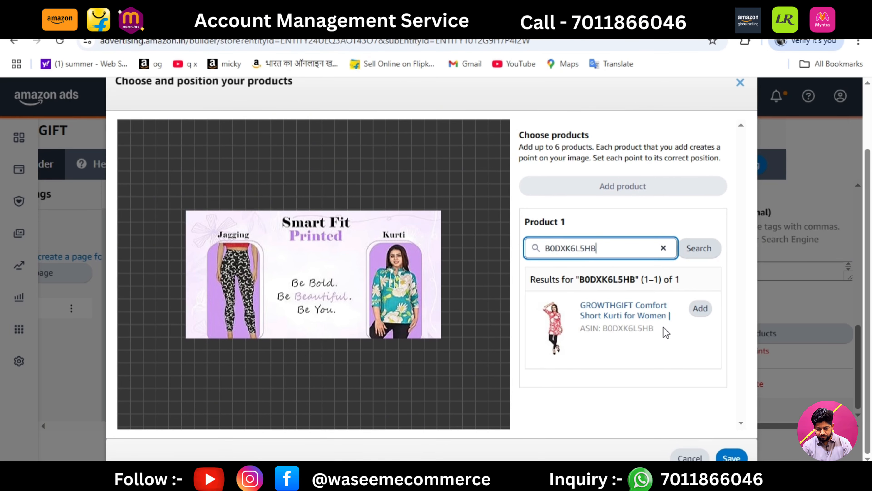
Add the short kurti B0DXK6L5HB, place its point just above the "Be Bold." text, and save the product selection
left_click(701, 308)
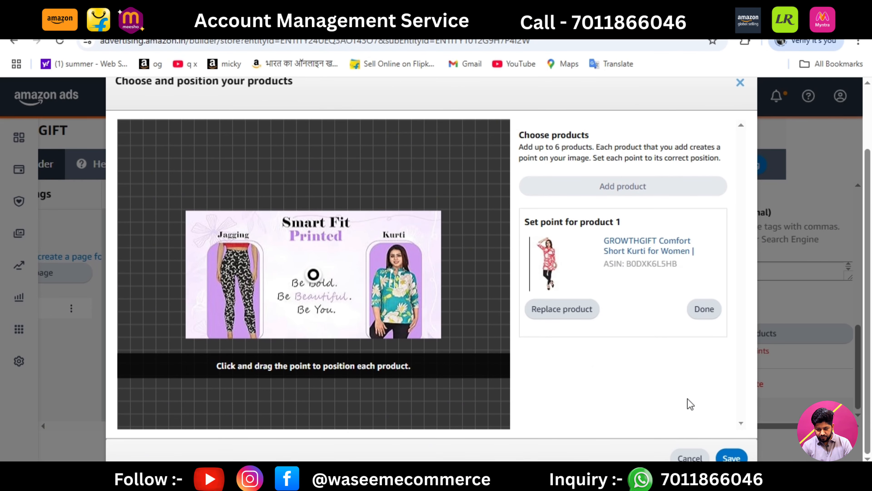
mouse_move(313, 273)
left_mouse_down()
mouse_move(313, 302)
mouse_move(315, 270)
left_mouse_up()
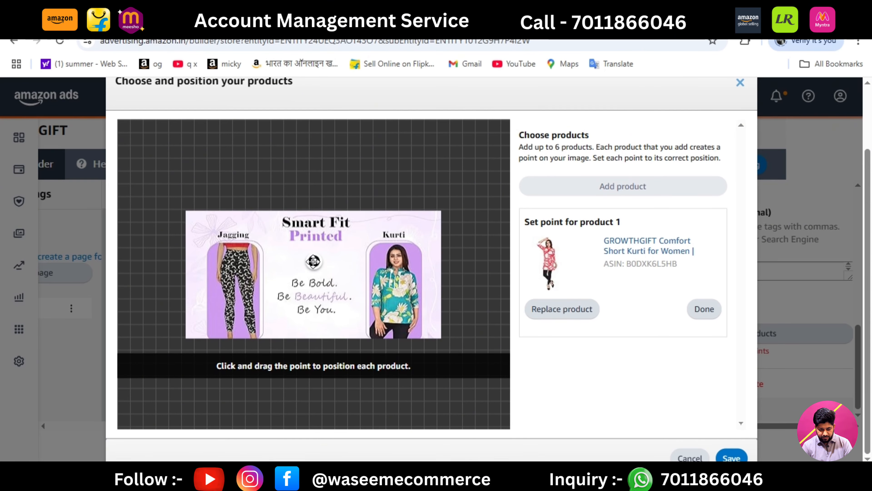
left_click(730, 457)
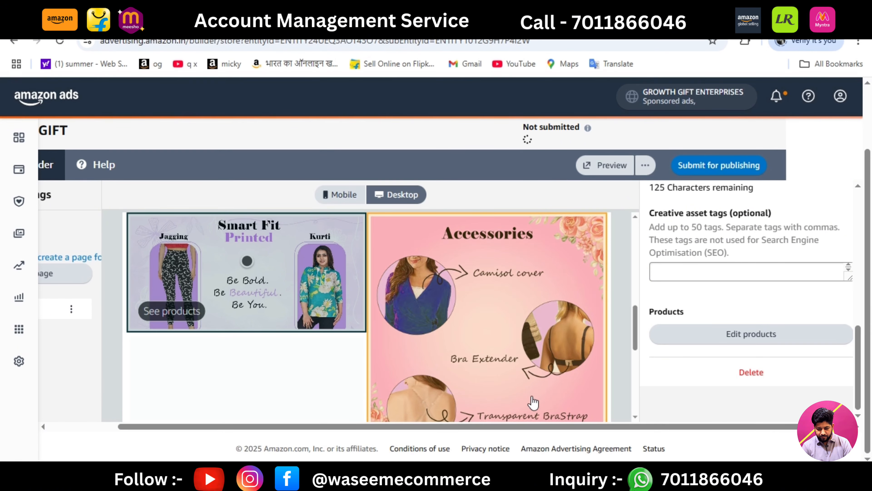
scroll(854, 298, "up", 1)
scroll(853, 299, "up", 10)
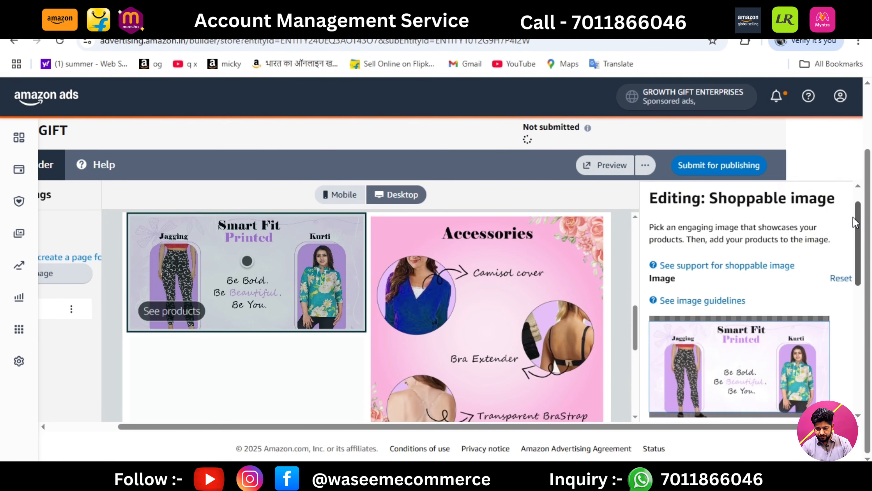
Finish editing the Smart Fit Printed tile and upload the image 3rd to the empty shoppable image tile below it
left_click(666, 196)
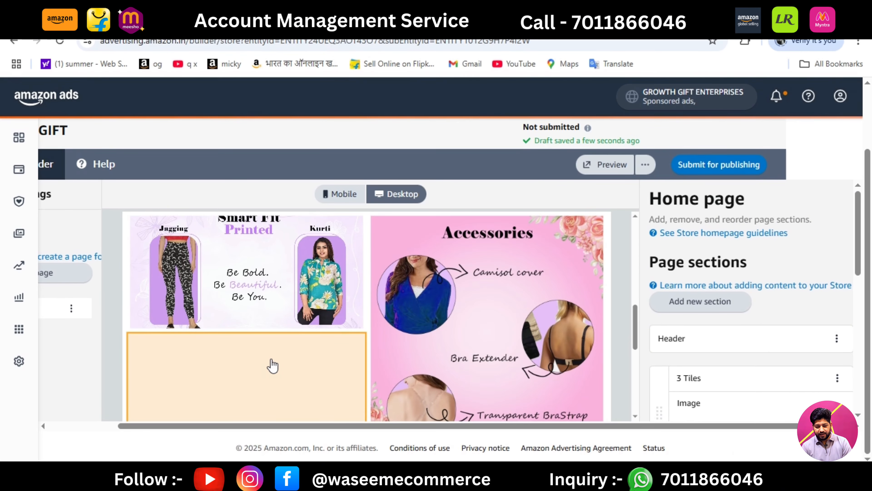
left_click(272, 364)
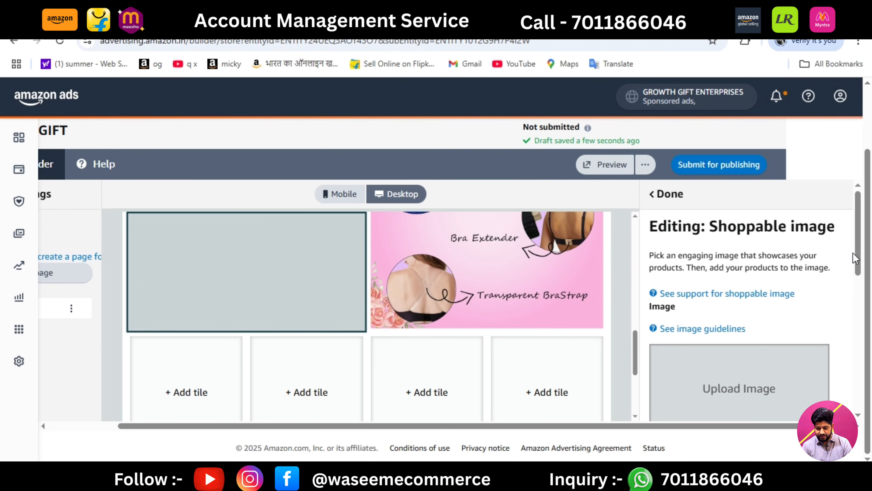
left_click(742, 373)
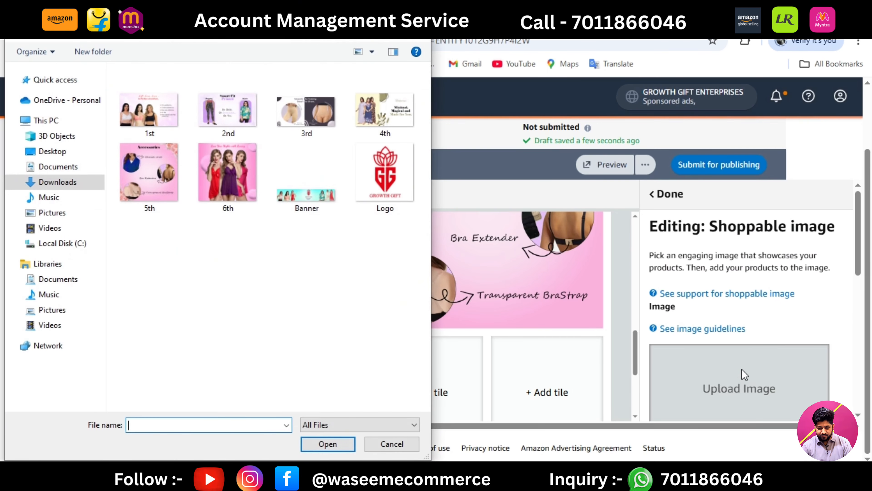
left_click(302, 115)
double_click(302, 115)
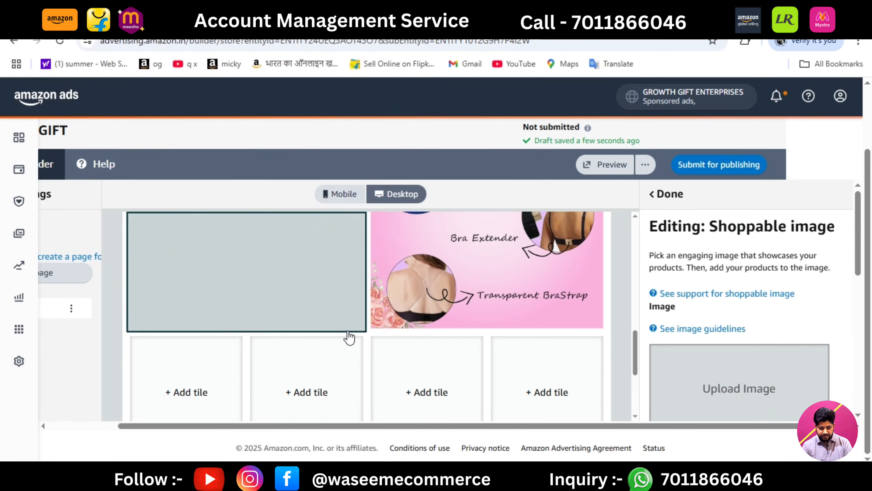
Start adding product 1 to the Smooth the Tummy shoppable image
left_click_drag(856, 257, 860, 290)
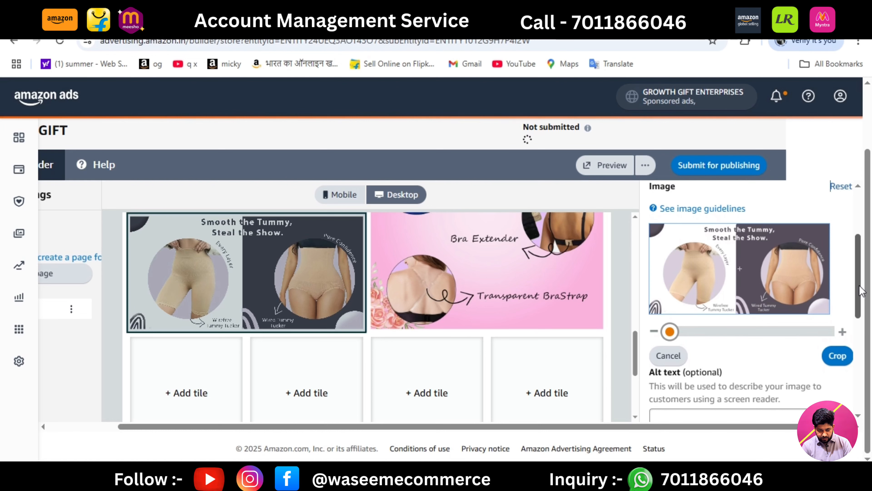
left_click_drag(860, 290, 862, 382)
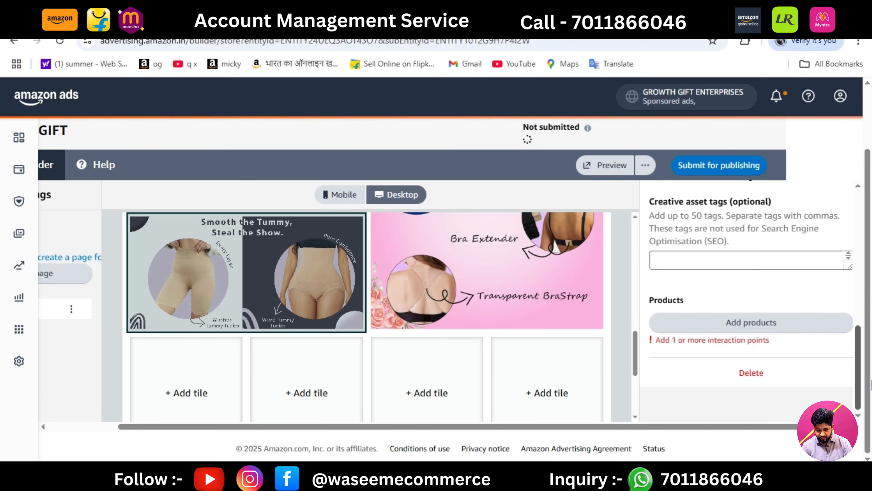
left_click(778, 334)
left_click(622, 189)
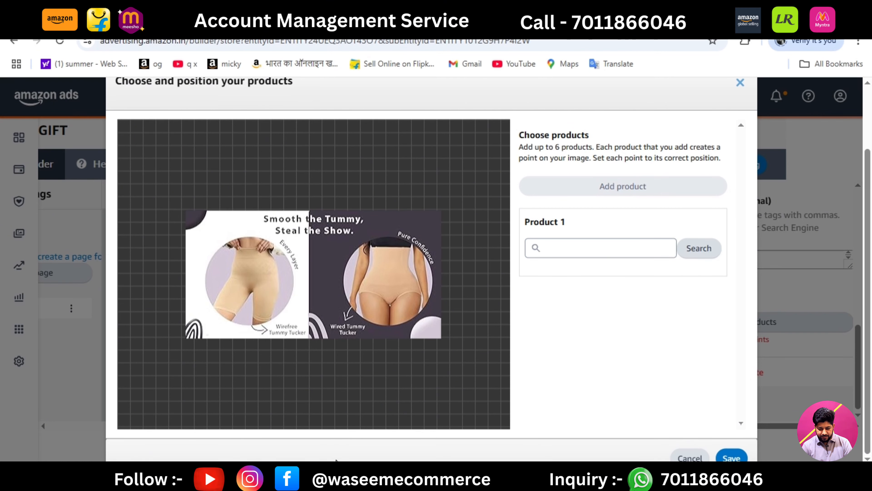
Copy the ASIN B0DXVV5YGZ from the Nighty column of the workbook and search for it as product 1
left_click(343, 477)
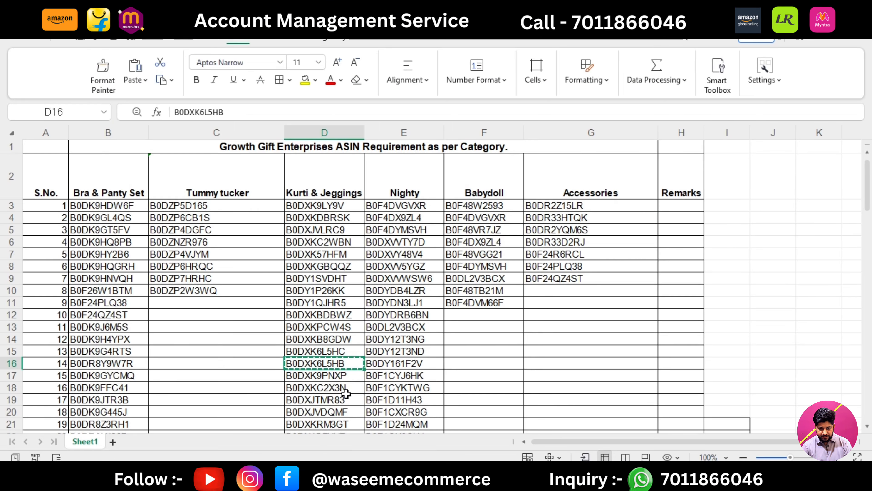
left_click(397, 269)
key("ctrl+c")
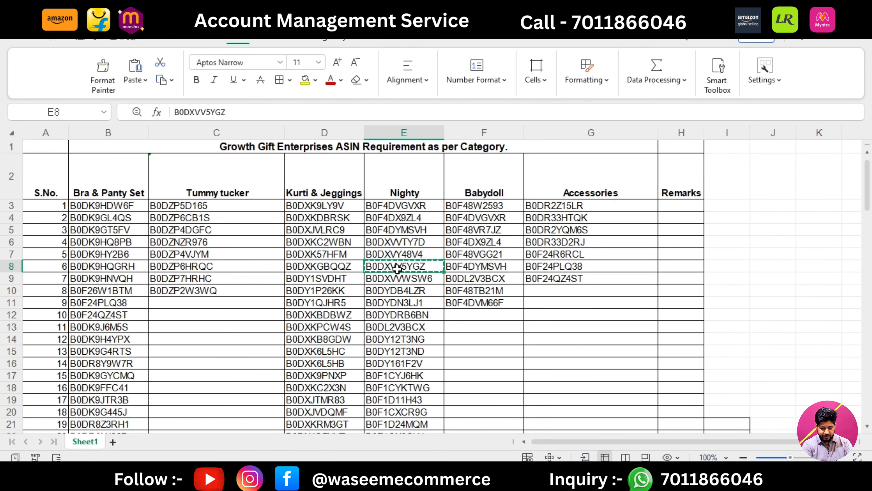
key("alt+Tab")
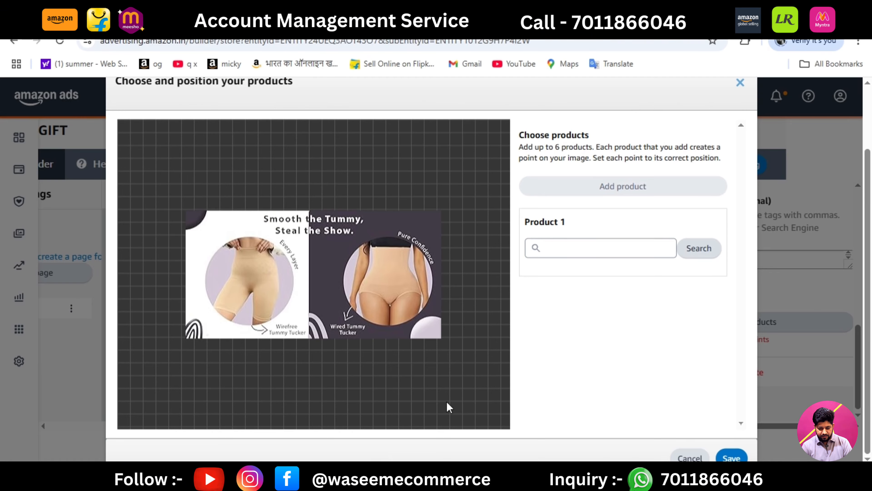
left_click(599, 244)
key("ctrl+v")
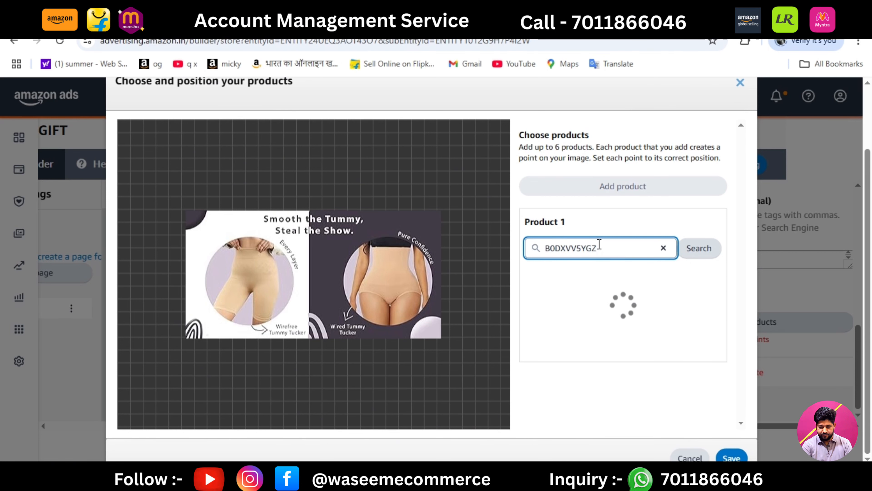
Add the cotton nighty B0DXVV5YGZ, place its point between the two shapewear pictures, save the product selection and finish editing the tile
left_click(698, 308)
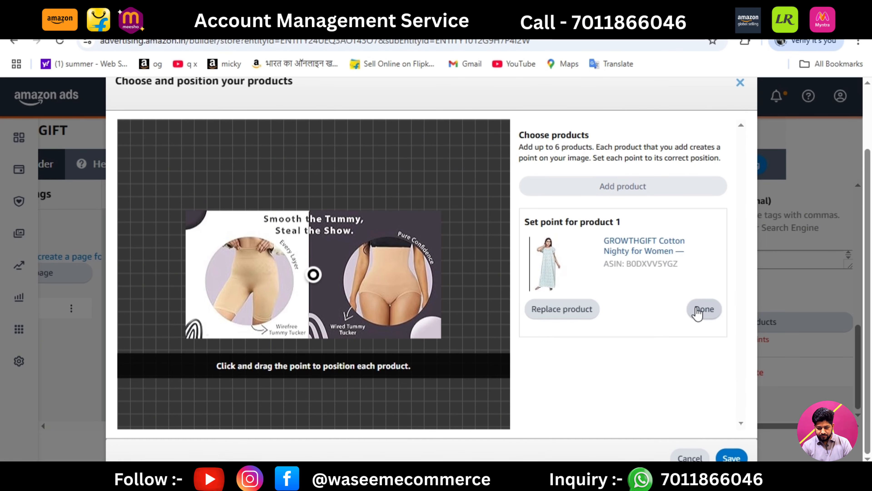
left_click_drag(313, 275, 322, 291)
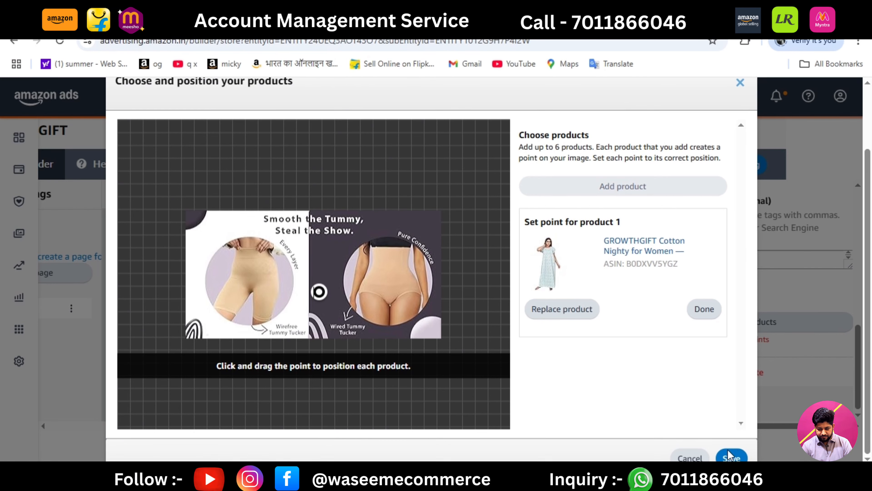
left_click(730, 459)
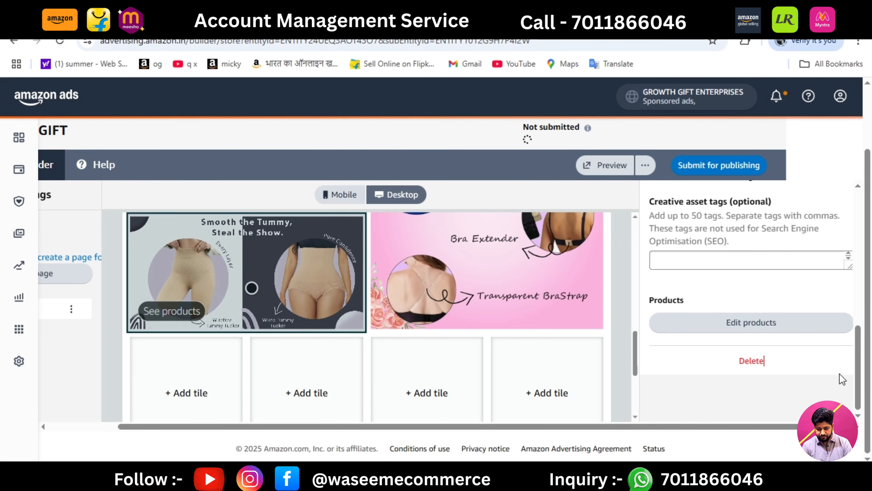
scroll(851, 343, "up", 10)
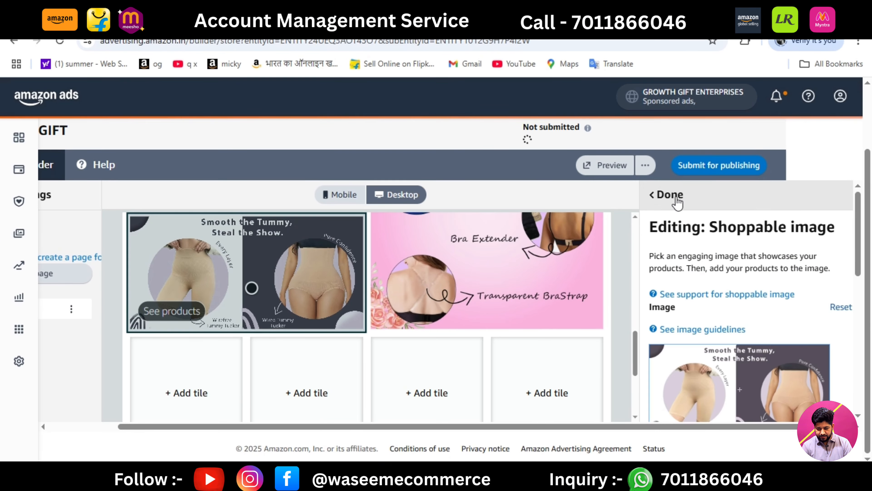
left_click(676, 198)
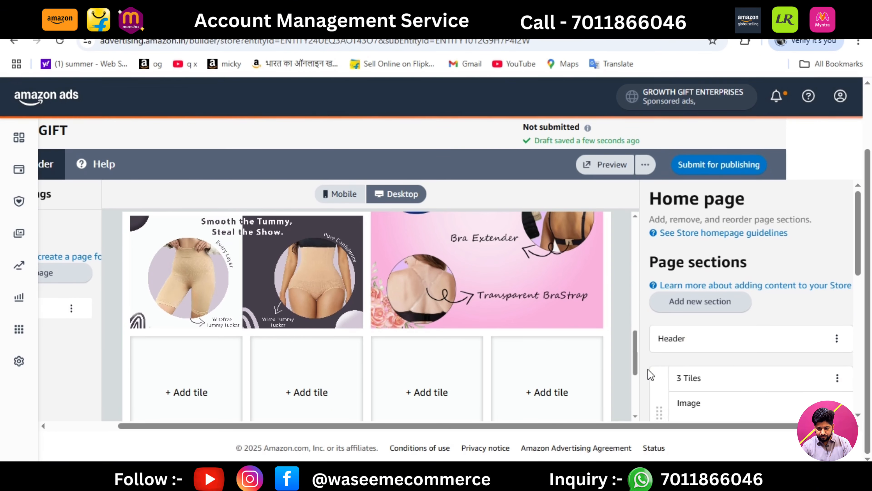
Turn the first empty small tile below the shoppable images into a Product tile
left_click_drag(636, 363, 632, 386)
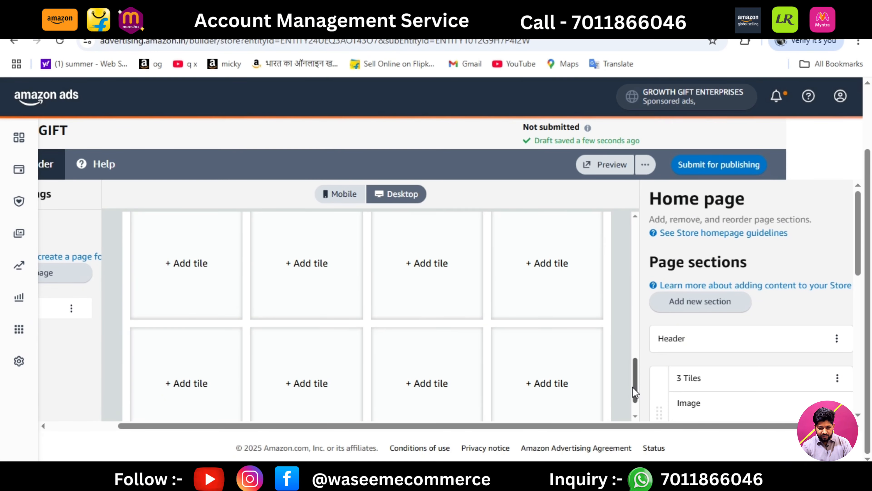
left_click(186, 269)
left_click_drag(858, 226, 844, 344)
left_click(758, 368)
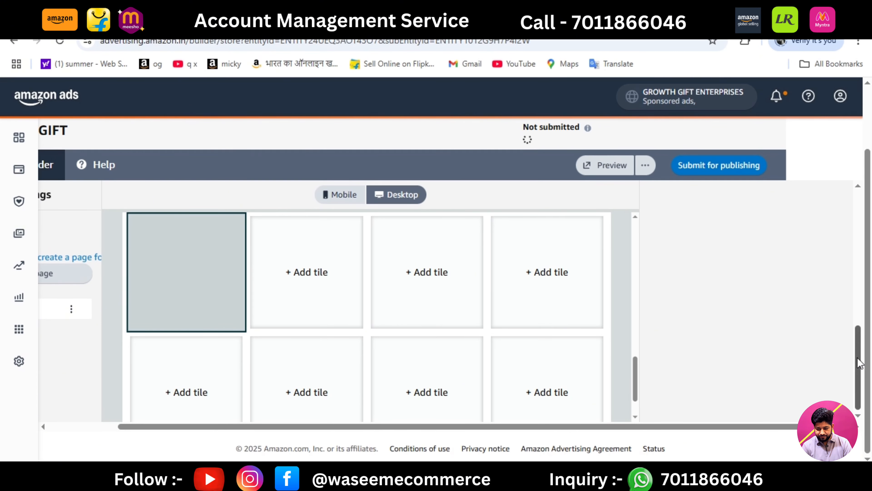
left_click_drag(859, 354, 861, 285)
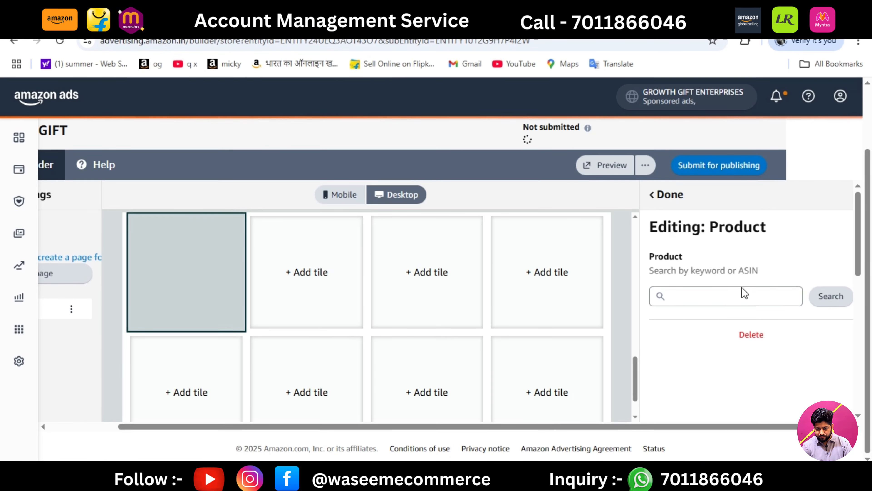
Search for ASIN B0DXVV5YGZ, add the cotton nighty to the first product tile and finish editing it
left_click(721, 296)
key("ctrl+v")
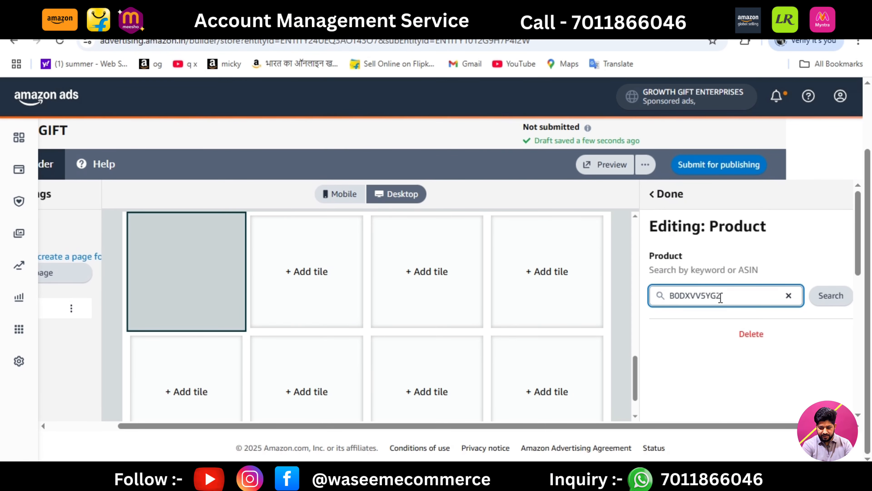
left_click(831, 296)
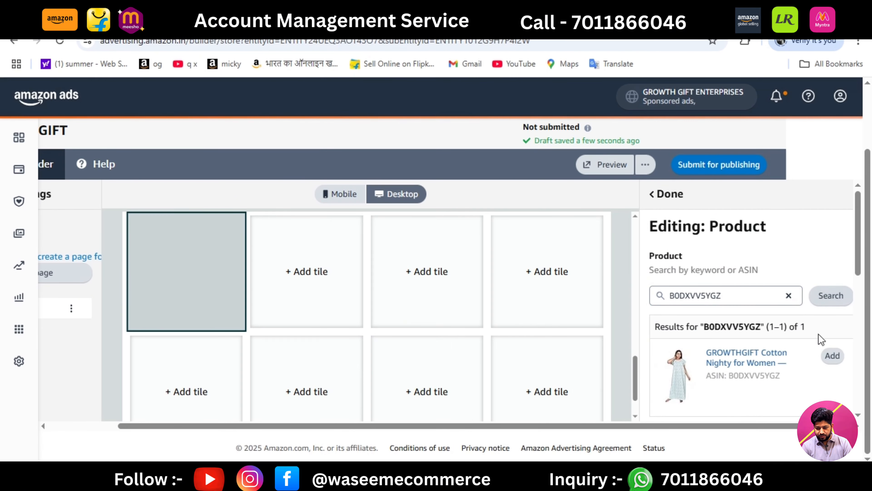
left_click(833, 356)
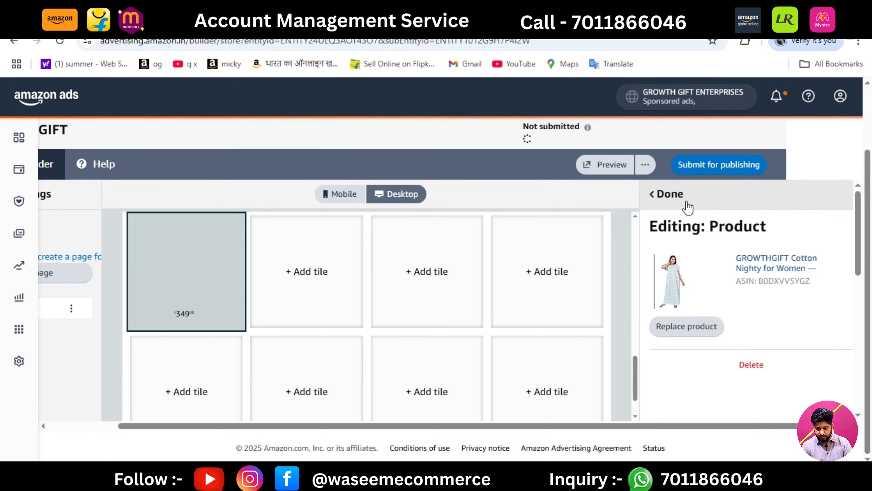
left_click(673, 196)
Turn the empty tile beside the cotton nighty into a Product tile
left_click(337, 288)
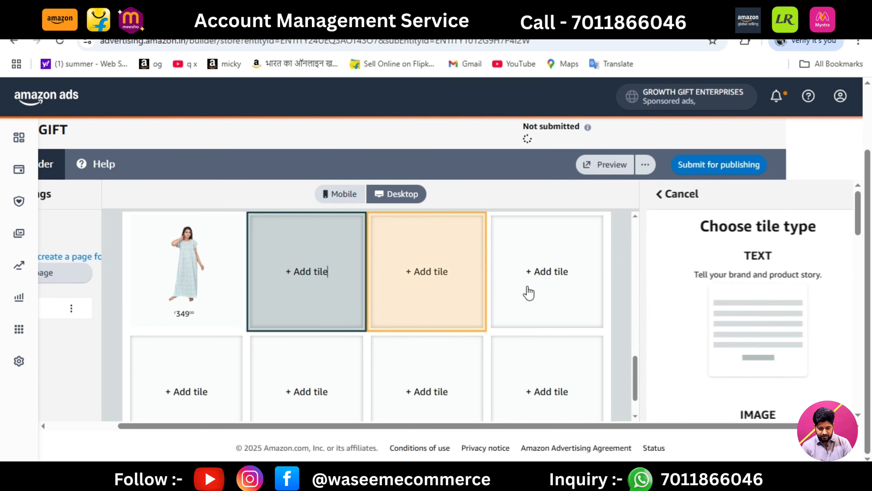
left_click_drag(860, 214, 857, 332)
left_click(773, 373)
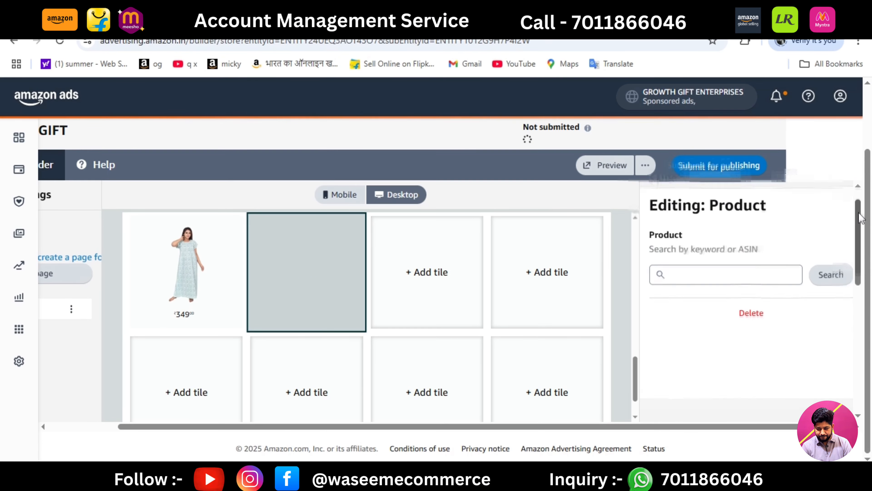
Copy the ASIN B0DL2V3BCX from the workbook's Nighty column, search for it and add the babydoll nighty to the second product tile
left_click(335, 476)
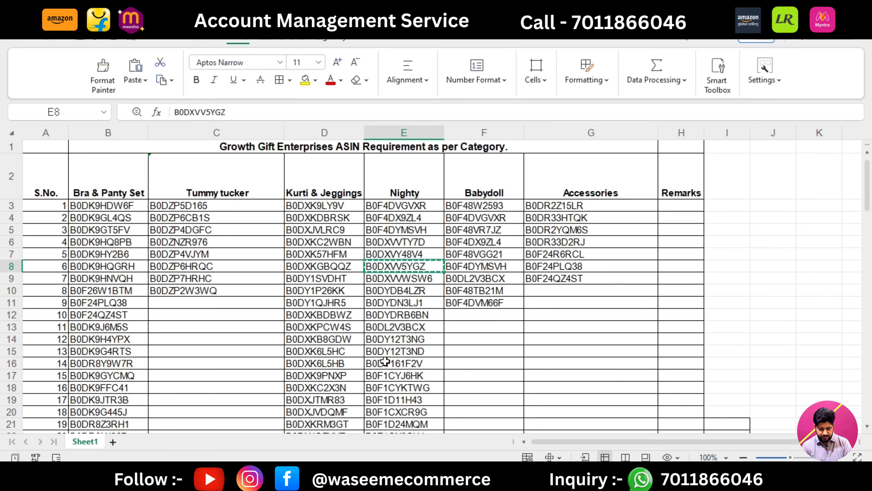
left_click(389, 323)
key("ctrl+c")
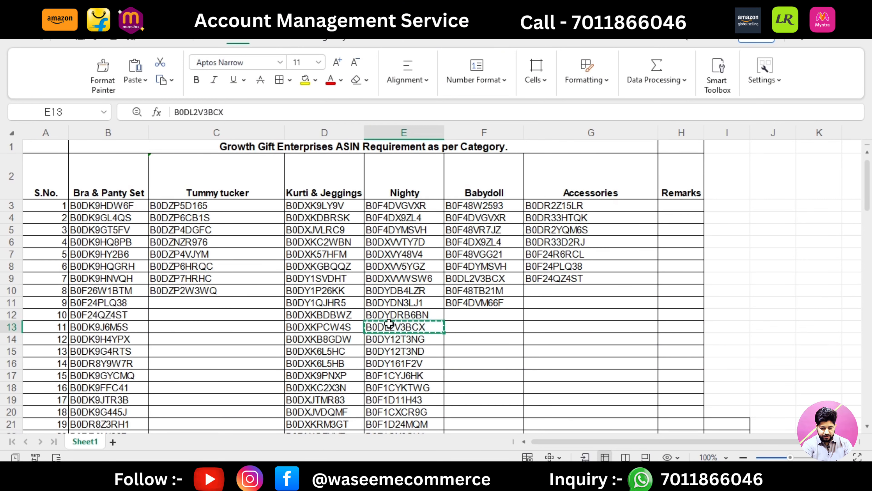
key("alt+Tab")
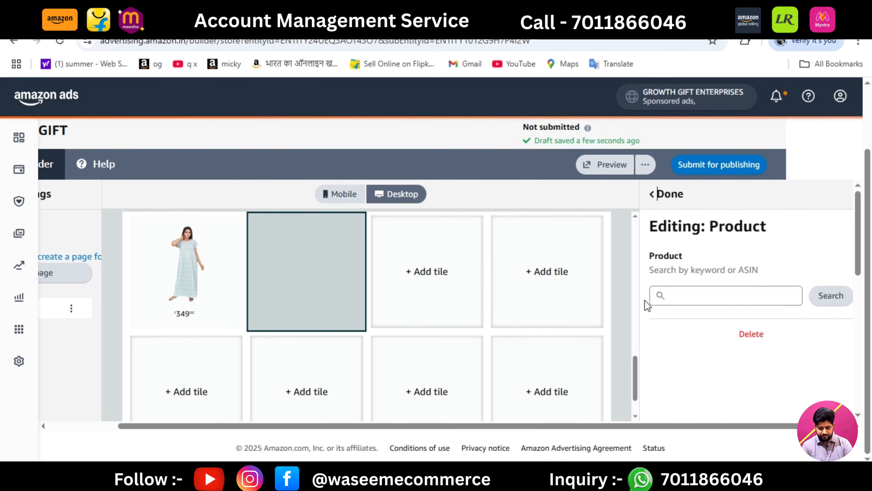
left_click(681, 293)
key("ctrl+v")
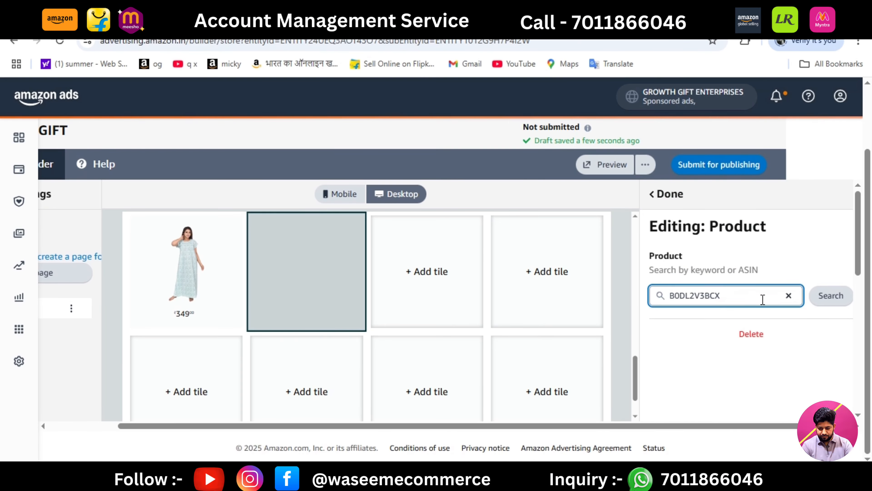
left_click(835, 295)
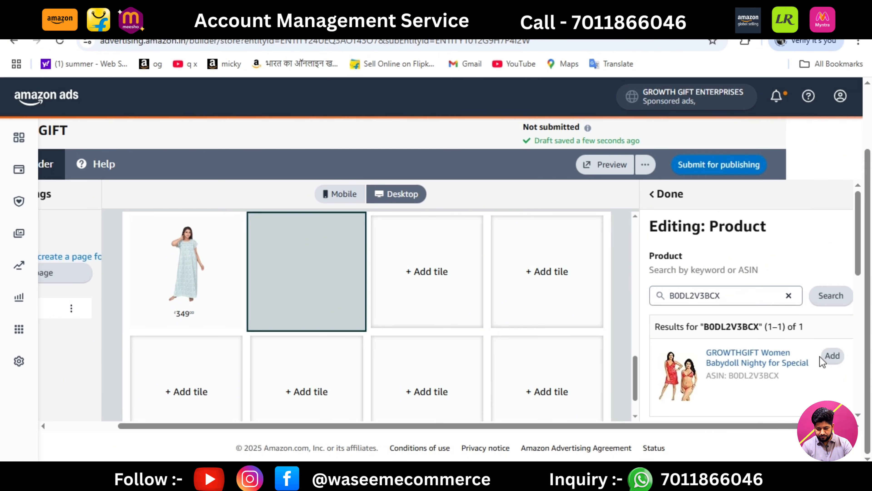
left_click(832, 356)
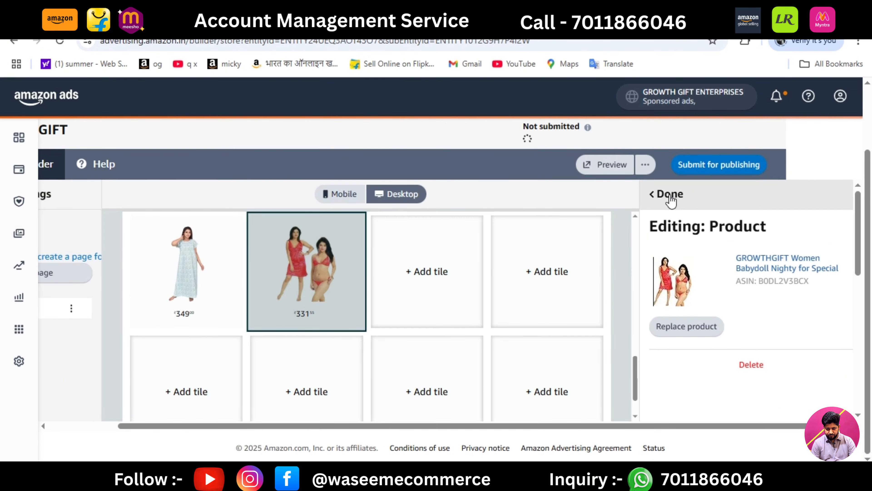
Turn the third tile in the row, beside the babydoll nighty, into a Product tile
left_click(415, 277)
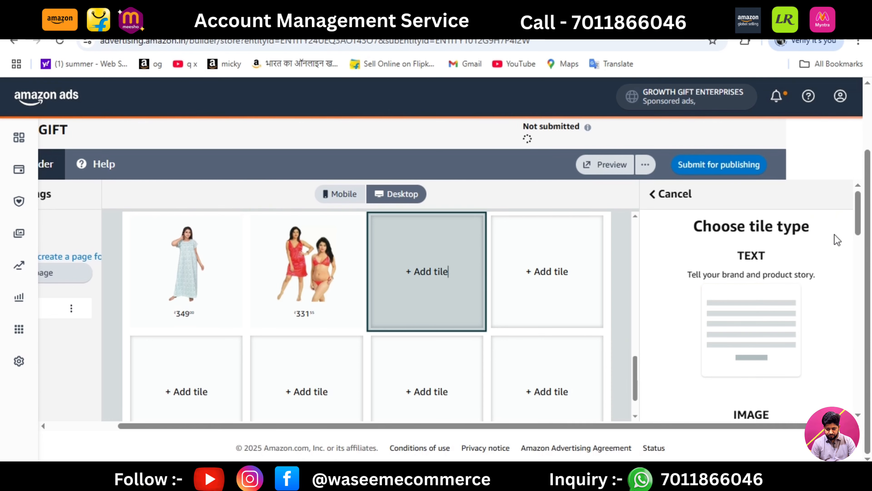
left_click_drag(859, 218, 860, 330)
left_click(757, 341)
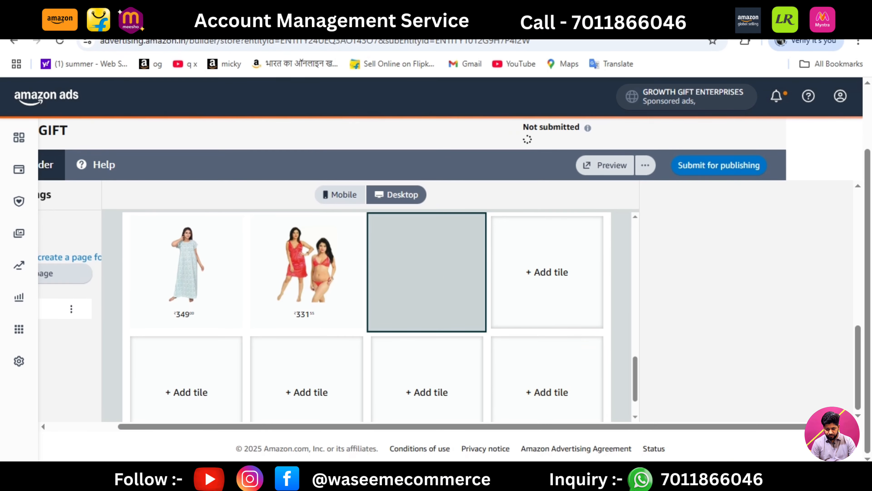
Copy the ASIN B0DZP4VJYM from the workbook's Tummy tucker column, search for it, add the tummy tucker to the third product tile and finish editing
left_click(226, 478)
left_click(189, 257)
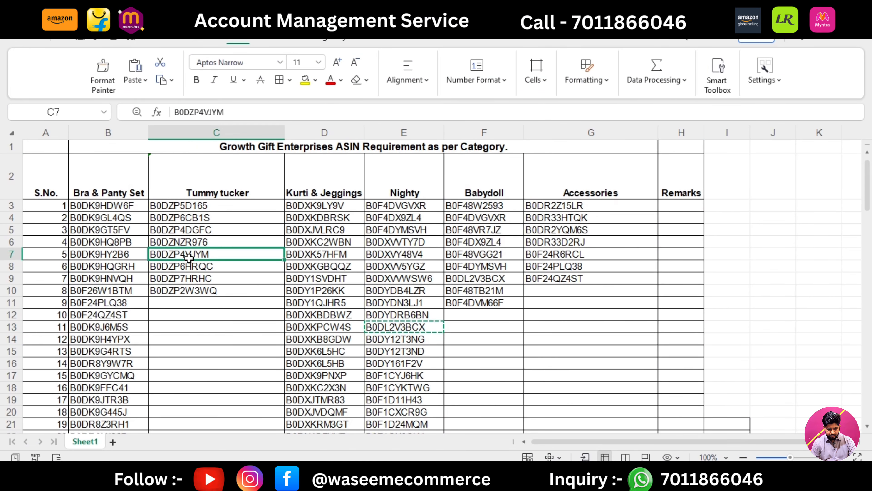
key("ctrl+c")
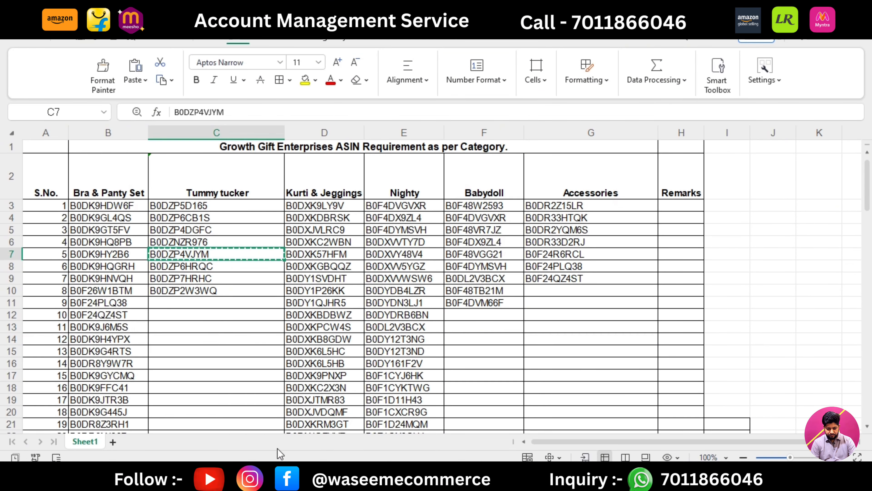
left_click(329, 478)
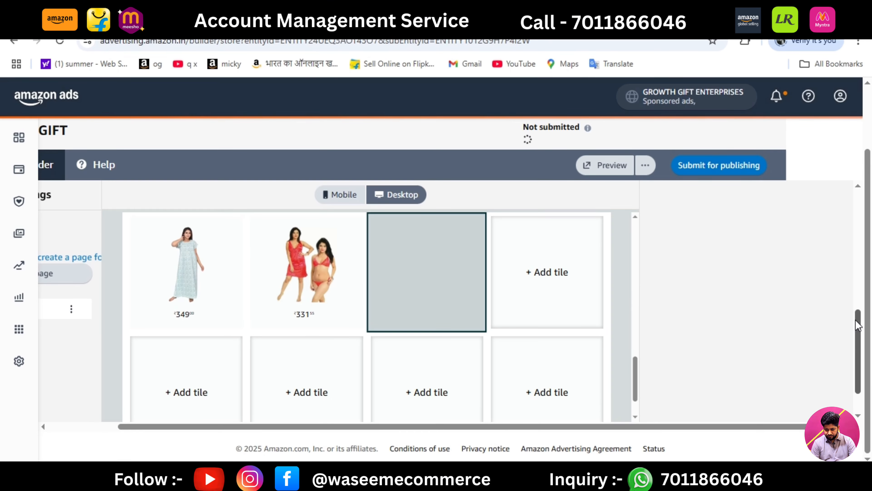
left_click(691, 281)
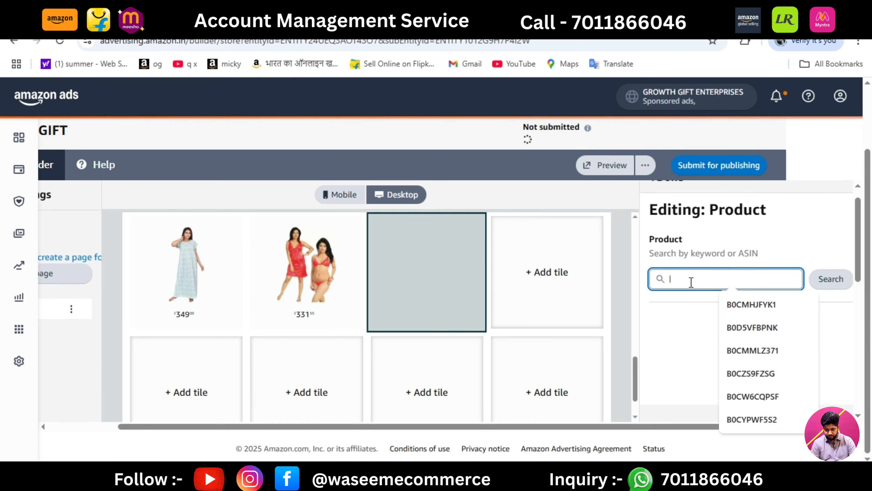
key("ctrl+v")
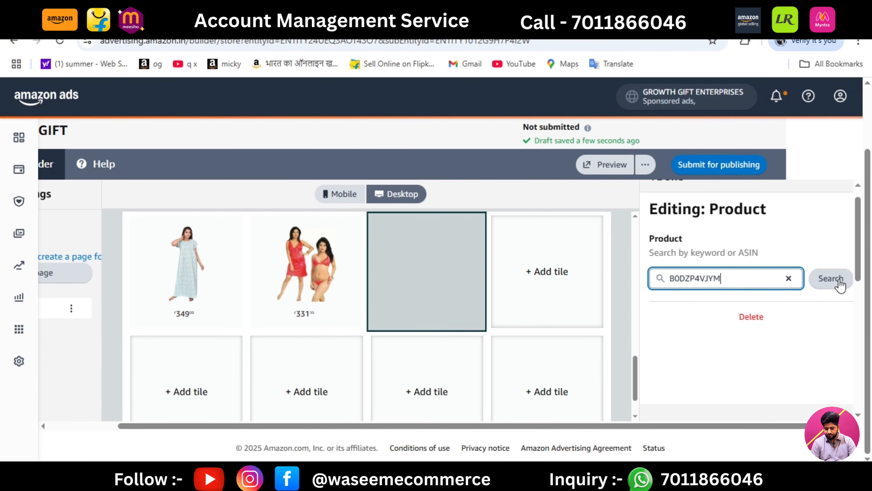
left_click(834, 279)
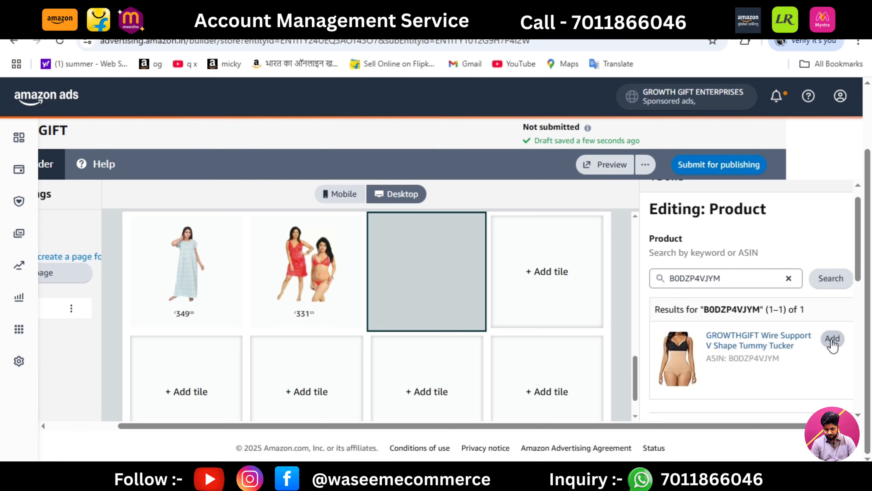
left_click(832, 339)
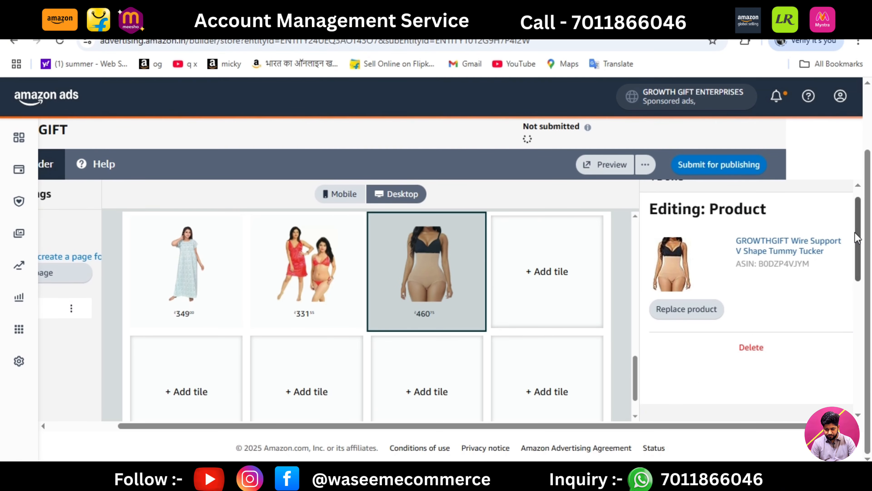
left_click_drag(857, 233, 856, 215)
left_click(662, 205)
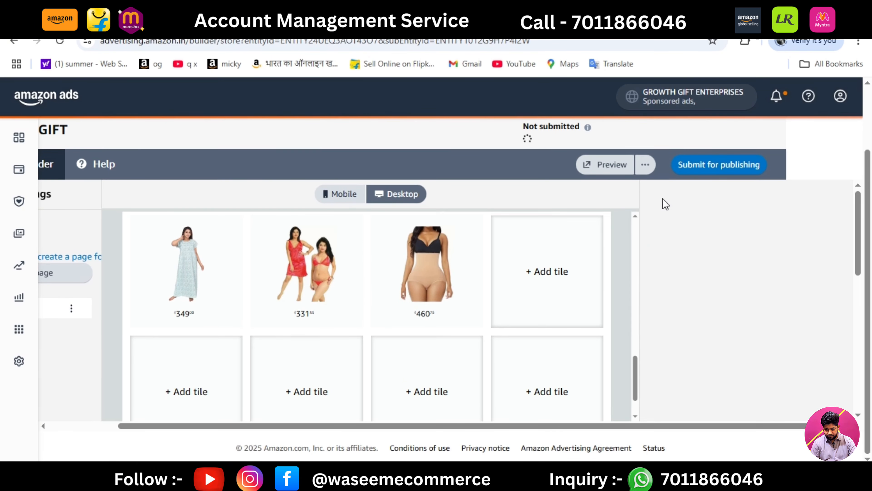
Turn the fourth tile in the row, beside the tummy tucker, into a Product tile
left_click(555, 265)
left_click_drag(857, 217, 850, 310)
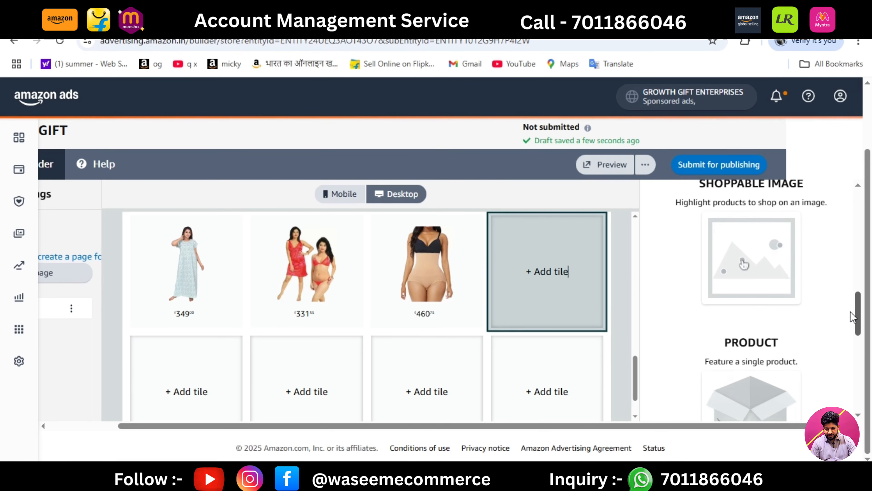
left_click(787, 384)
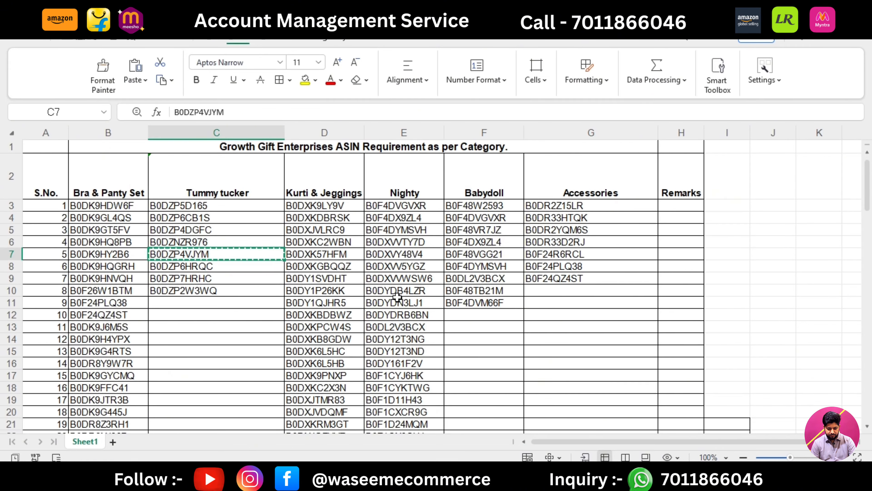
Copy the ASIN B0DYDN3LJ1 from the workbook's Nighty column, search for it, add the silk cotton nighty to the fourth product tile and finish editing
left_click(396, 298)
key("ctrl+c")
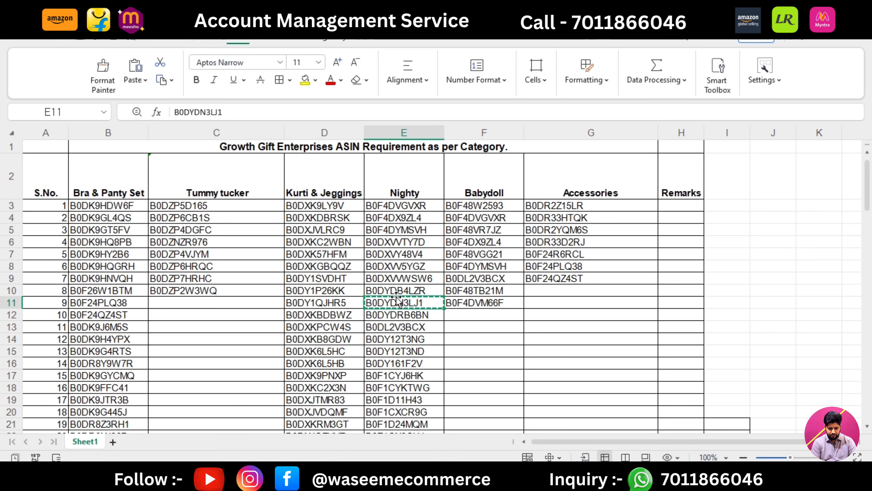
left_click(478, 480)
left_click(694, 295)
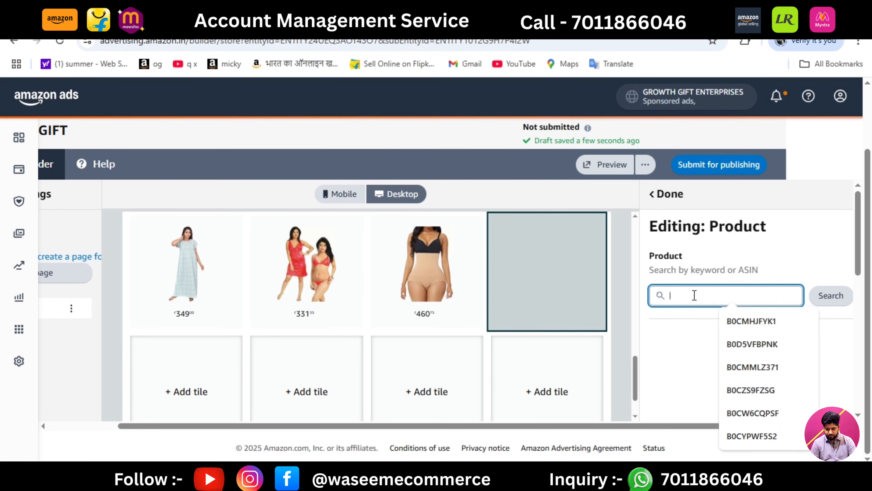
key("ctrl+v")
key("Return")
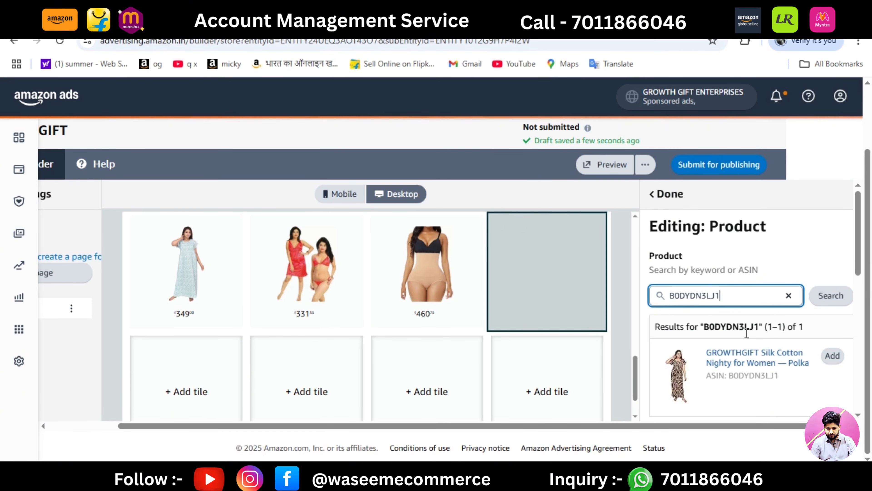
left_click(837, 358)
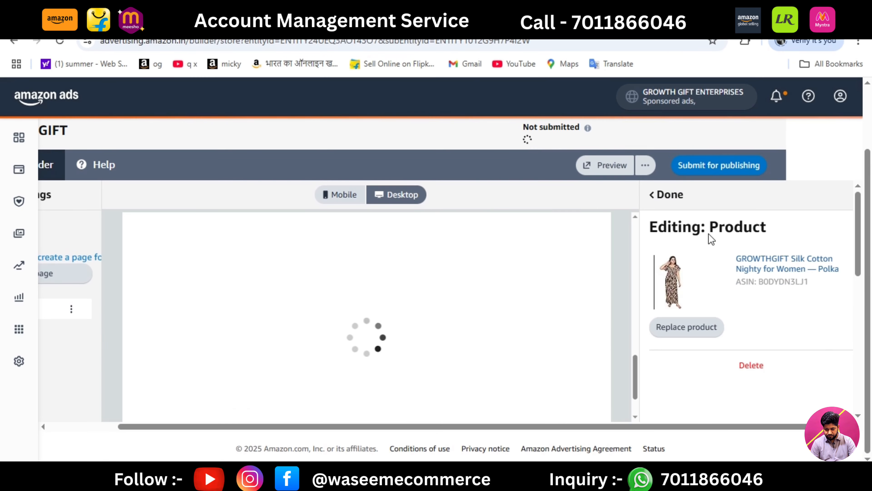
left_click(673, 198)
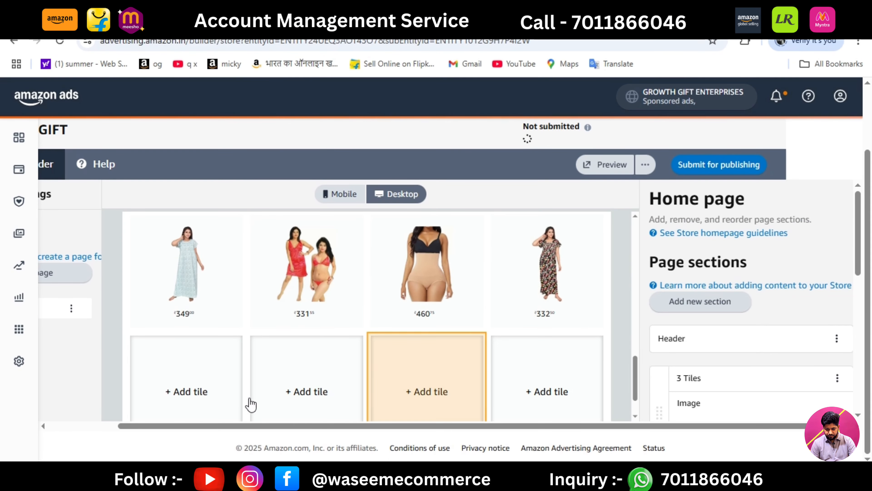
Turn the first tile of the next row, below the cotton nighty, into a Product tile
left_click(200, 388)
left_click_drag(858, 219, 864, 335)
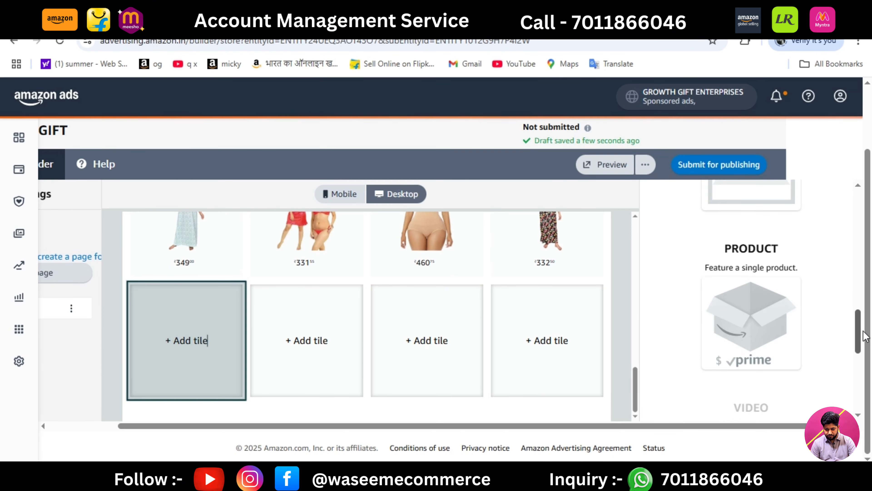
left_click(783, 316)
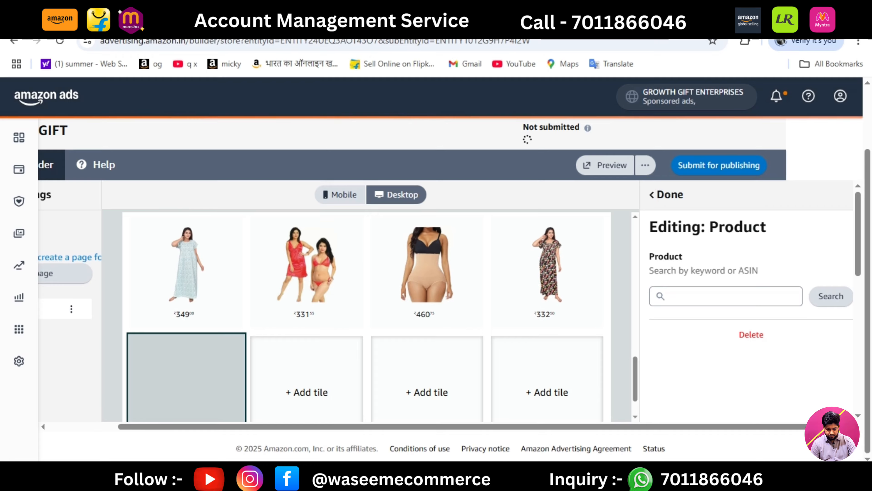
Copy the ASIN B0F4DVM66F from the Babydoll column of the ASIN workbook
left_click(357, 477)
left_click(482, 305)
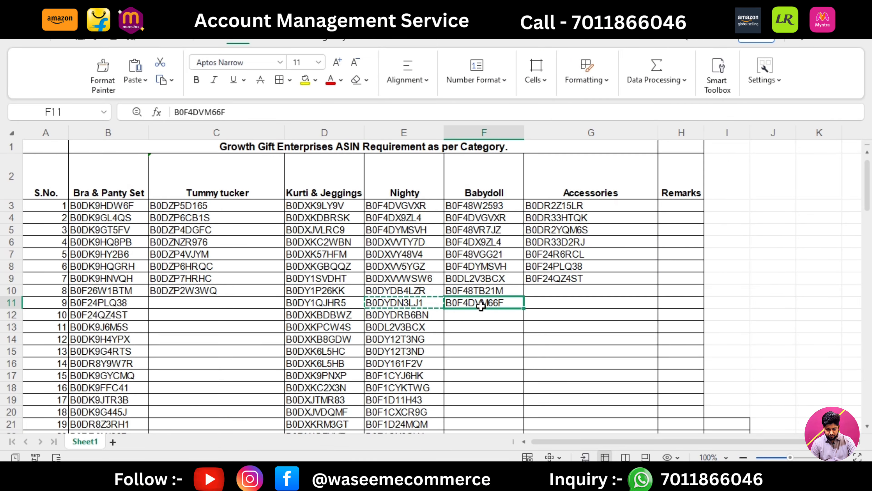
key("ctrl+c")
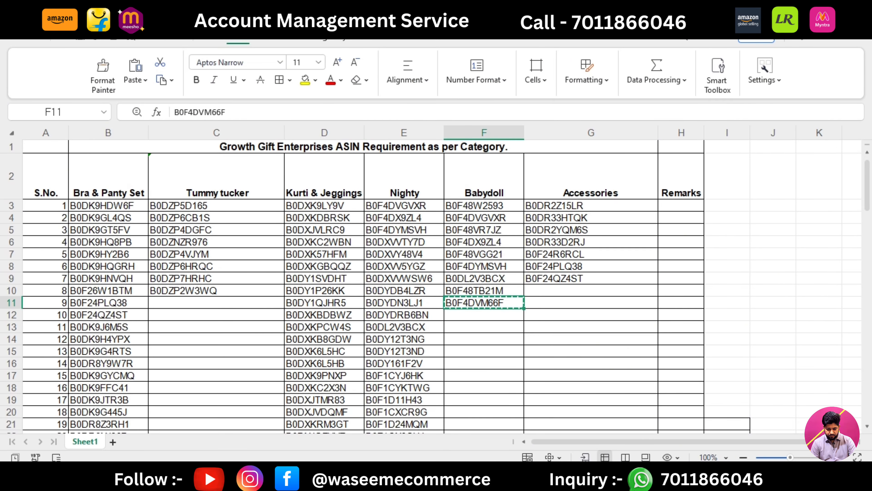
In the Amazon Ads store builder, fill the open product tile with ASIN B0F4DVM66F and finish editing it
key("alt+Tab")
left_click(674, 294)
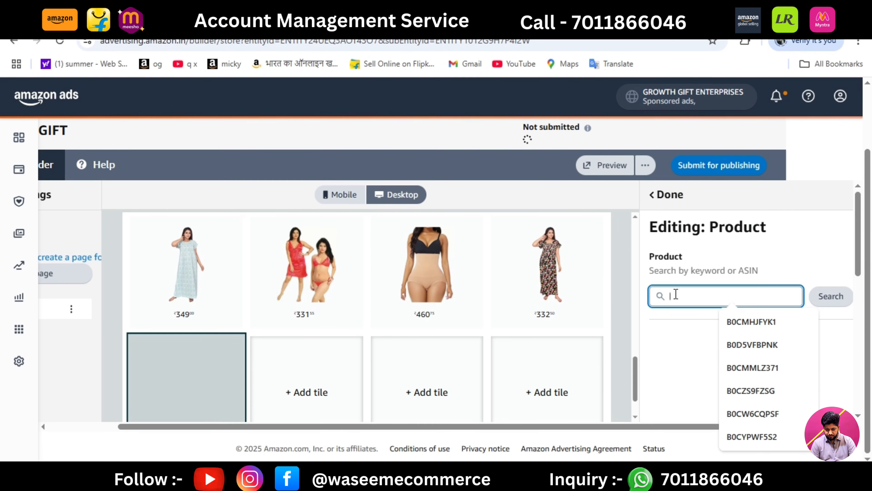
key("ctrl+v")
left_click(832, 296)
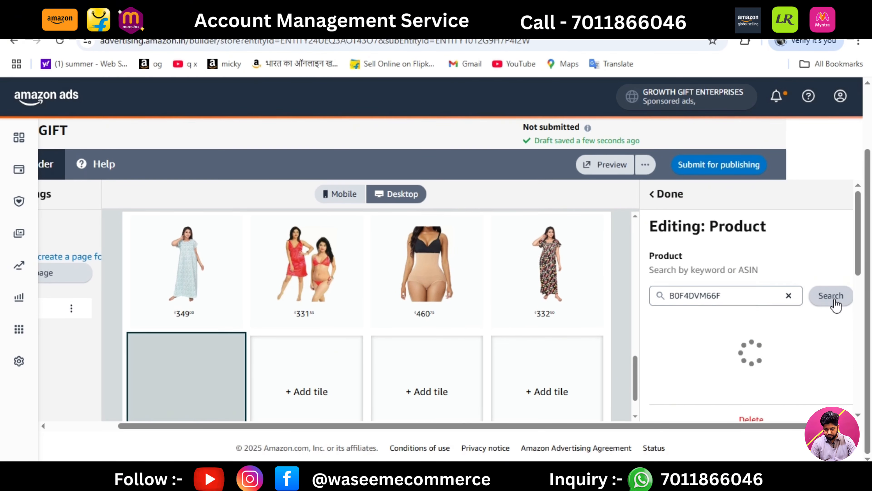
left_click(833, 356)
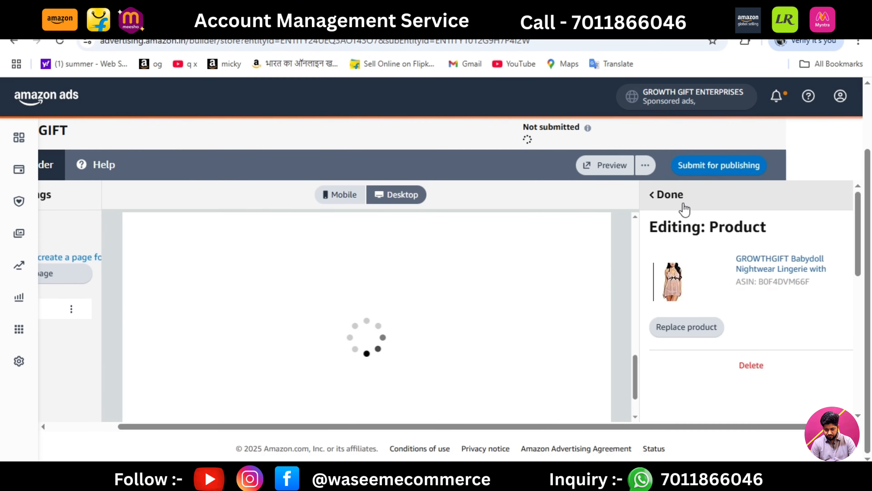
left_click(669, 194)
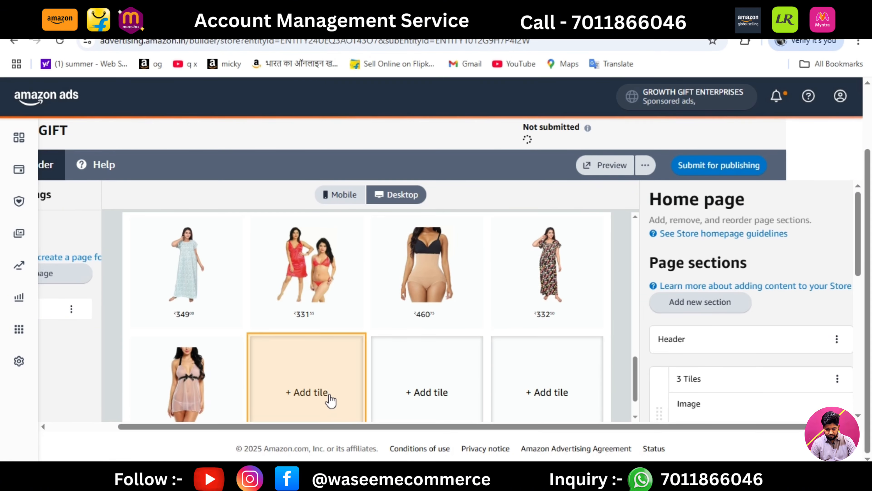
Make the empty tile beside the pink babydoll a single-product tile
left_click(328, 348)
left_click_drag(859, 211, 861, 323)
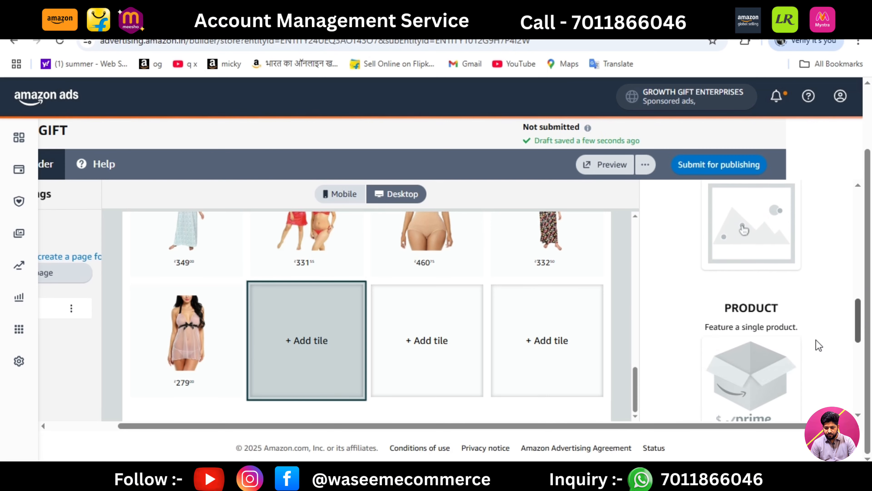
left_click(761, 367)
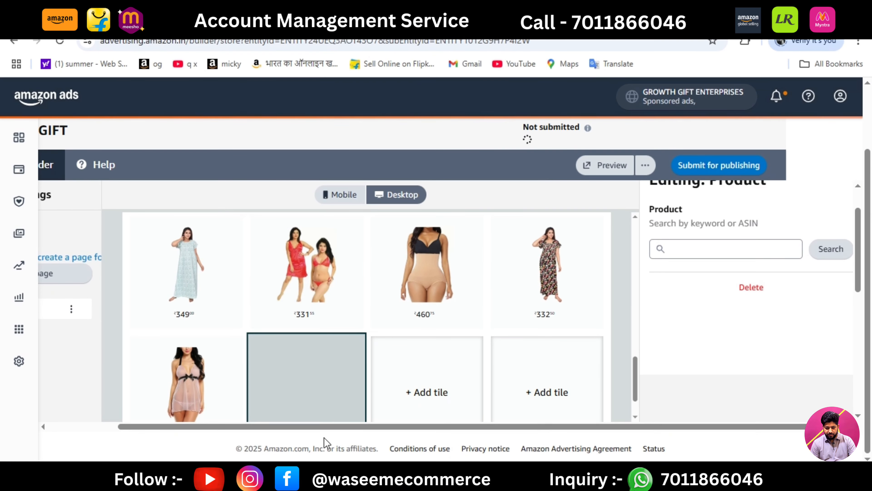
Copy ASIN B0DXKC2X3N from the Kurti & Jeggings column of the ASIN spreadsheet and return to the Amazon Ads store builder
key("alt+Tab")
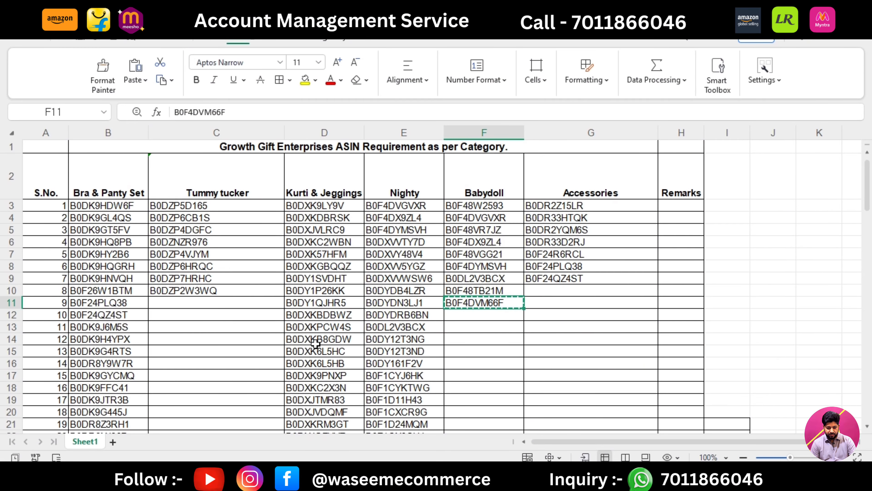
left_click(317, 387)
key("ctrl+c")
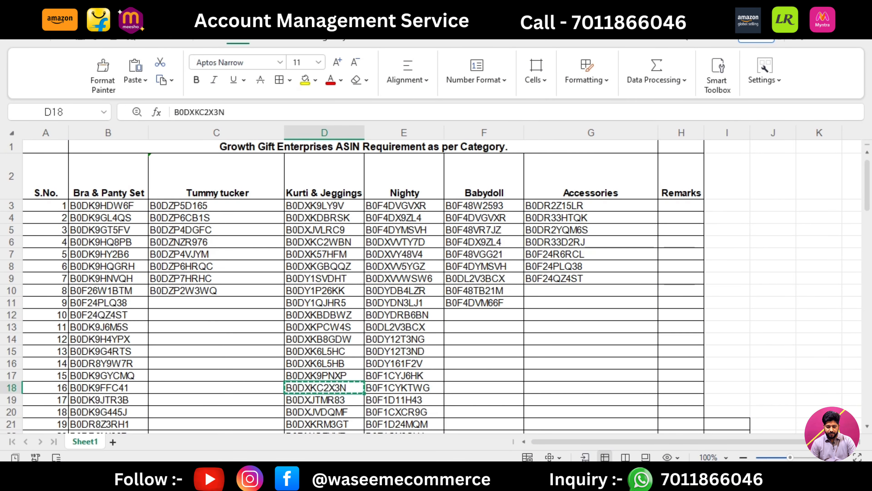
key("alt+Tab")
Search for ASIN B0DXKC2X3N, add that product to the selected tile and finish editing it
left_click(733, 250)
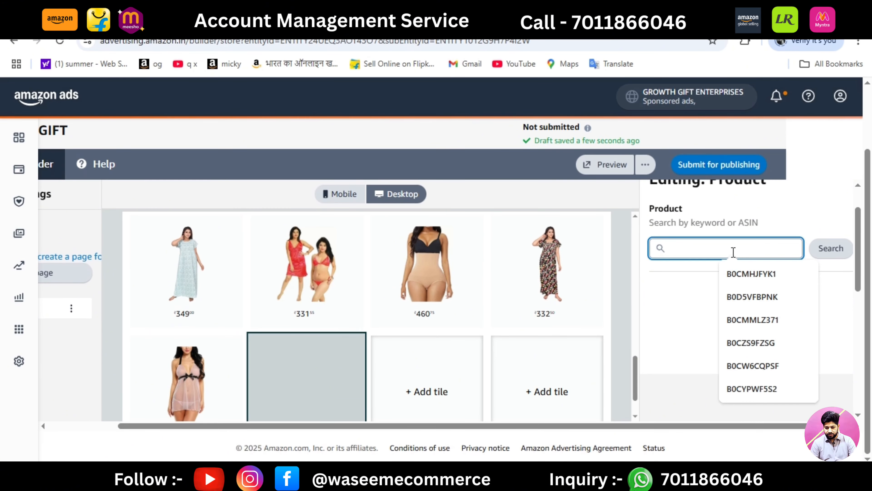
key("ctrl+v")
left_click(830, 248)
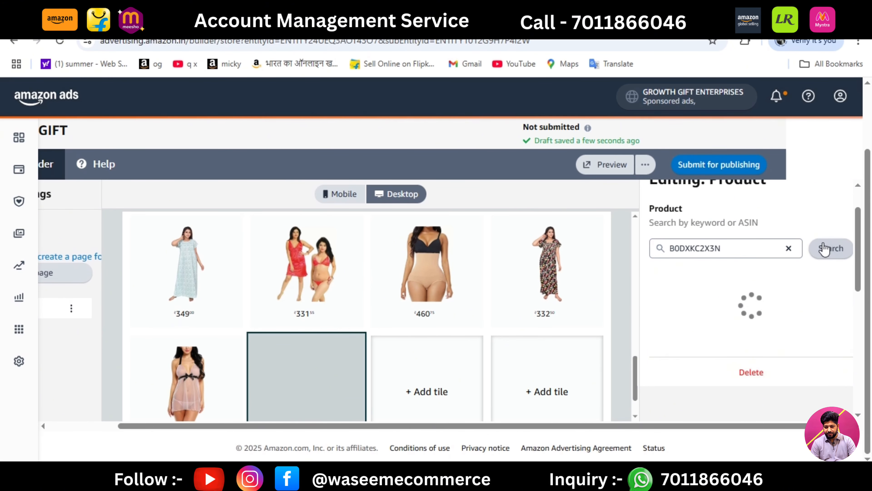
left_click(833, 309)
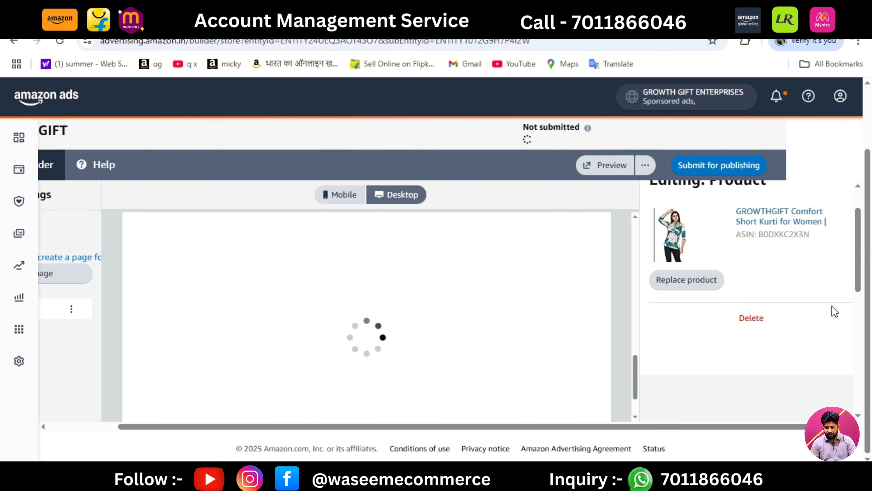
scroll(848, 287, "up", 2)
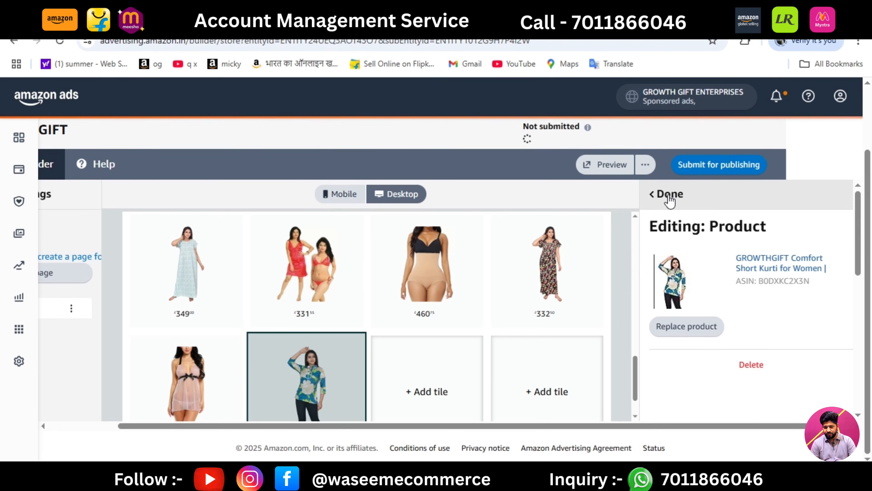
Make the empty tile beside the blue floral kurti a single-product tile
left_click(420, 385)
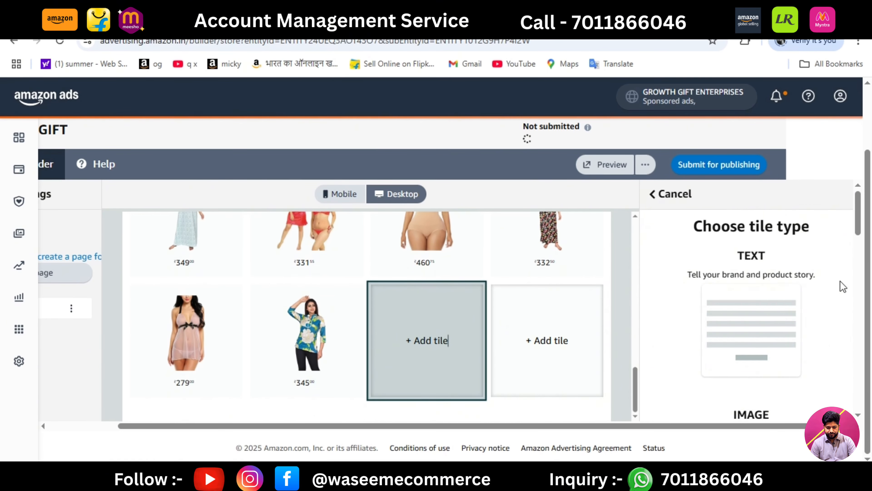
scroll(851, 213, "down", 6)
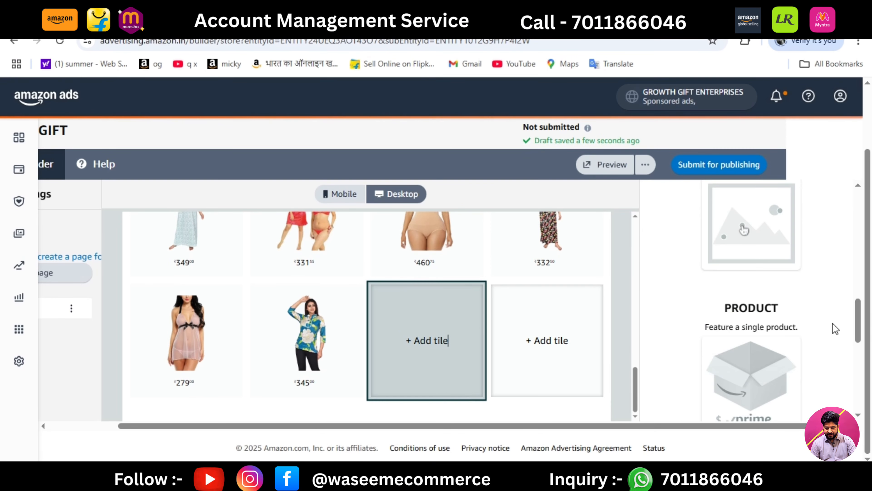
left_click(764, 366)
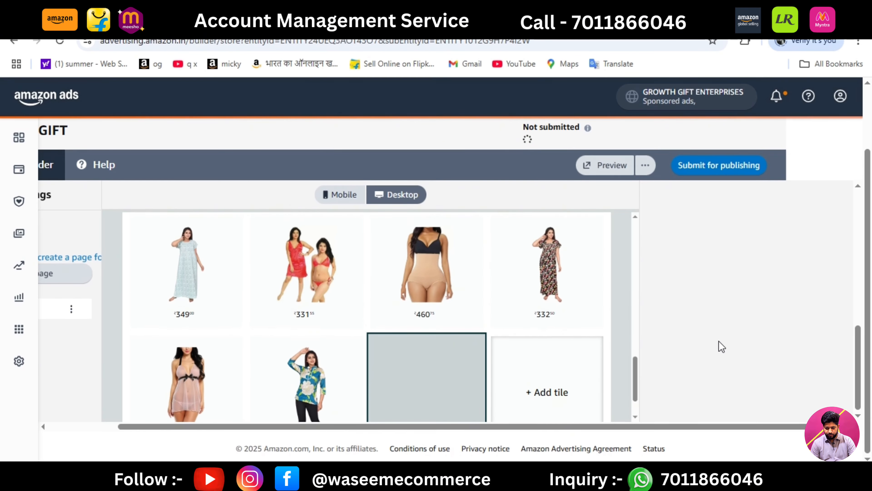
left_click_drag(861, 340, 861, 204)
Copy ASIN B0F24R6RCL from the Accessories column of the ASIN spreadsheet and return to the Amazon Ads store builder
left_click(527, 475)
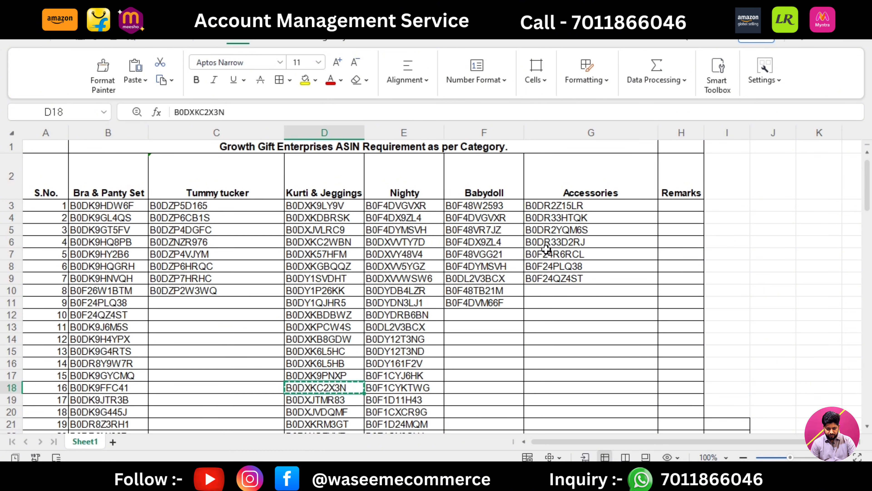
left_click(546, 249)
key("ctrl+c")
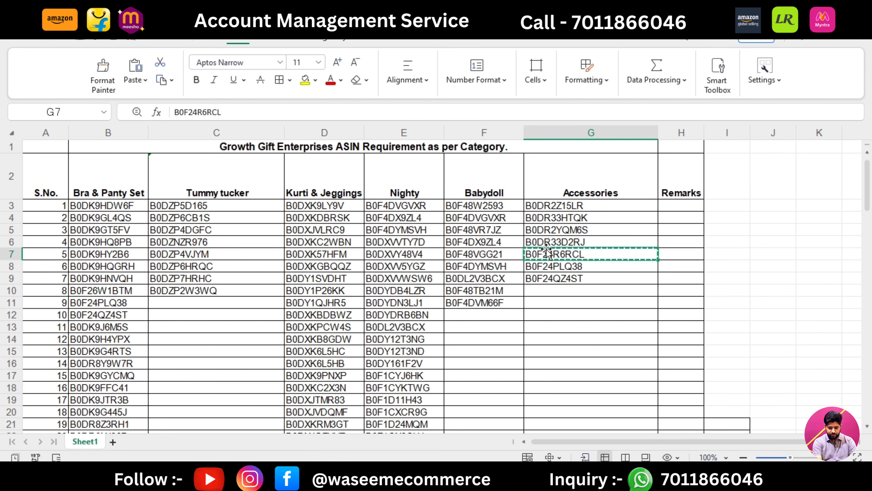
left_click(487, 477)
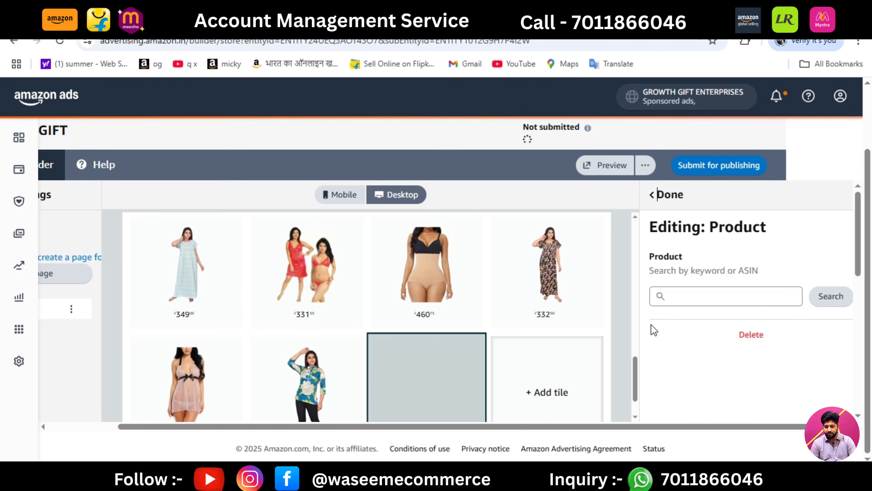
Search for ASIN B0F24R6RCL, add that product to the selected tile and finish editing it
left_click(680, 295)
key("ctrl+v")
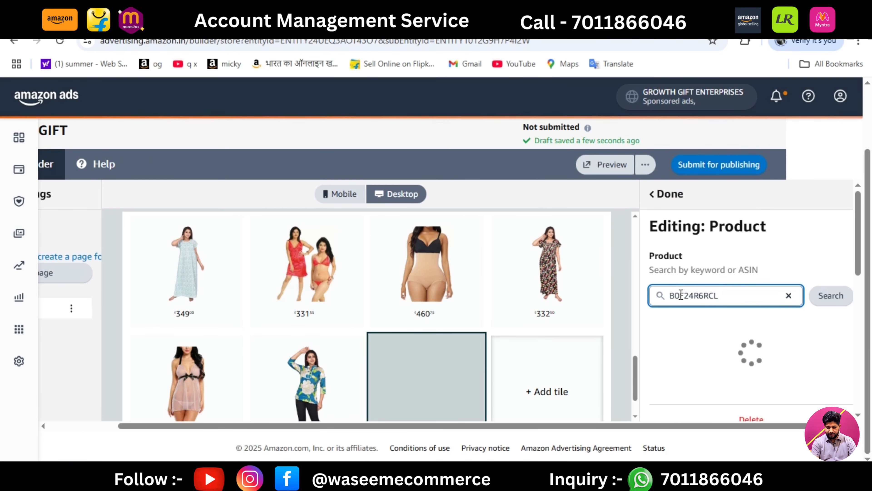
left_click(832, 355)
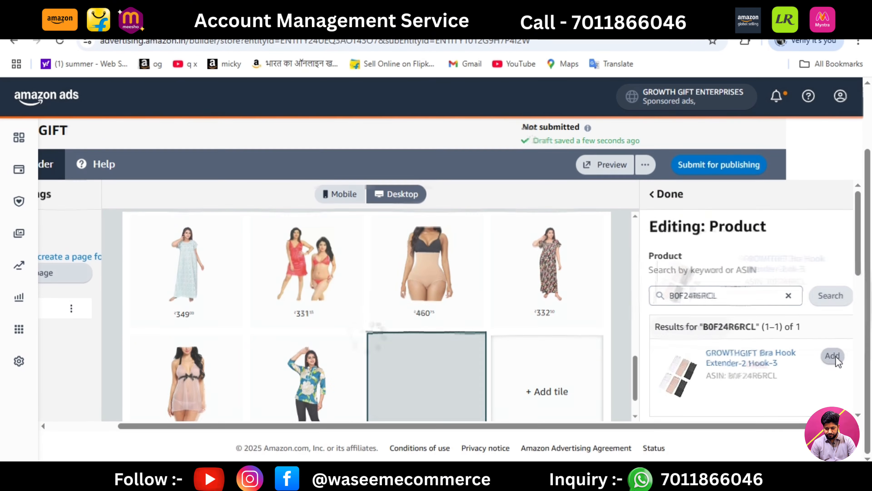
left_click(664, 195)
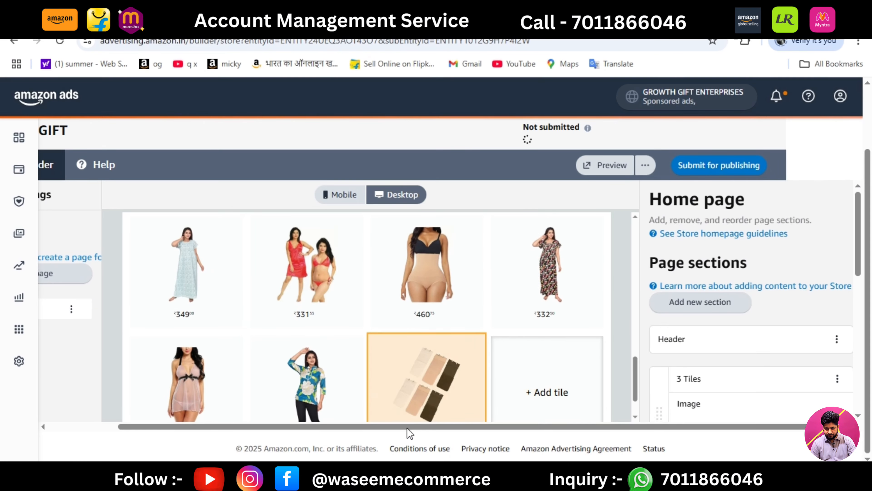
Make the last empty tile of the product grid a single-product tile
left_click(558, 388)
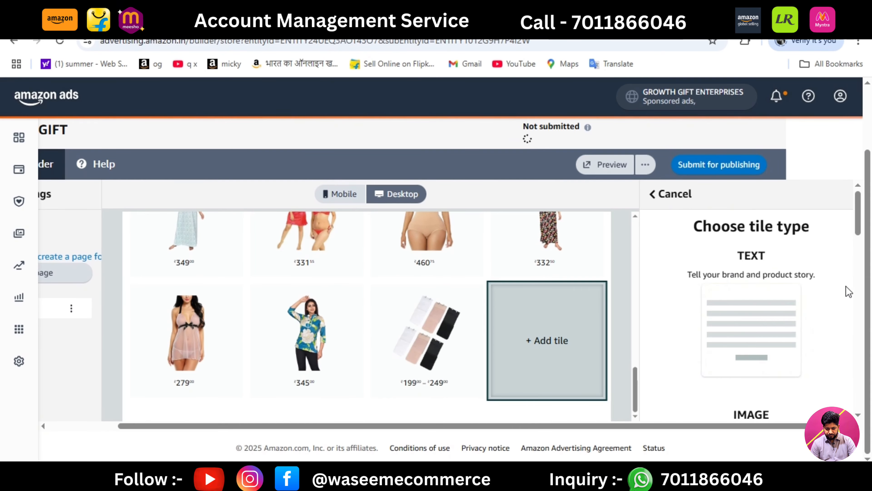
left_click_drag(856, 228, 854, 339)
left_click(753, 362)
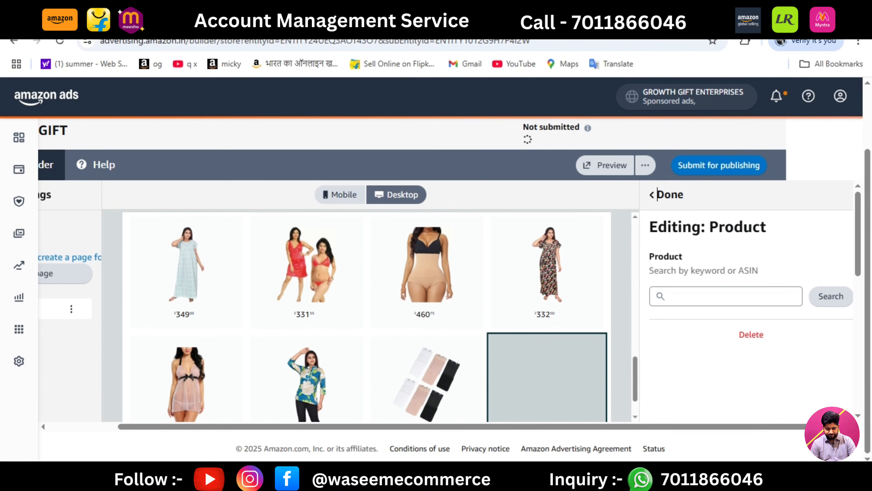
Copy ASIN B0DXK6L5HB from the Kurti & Jeggings column of the ASIN spreadsheet and return to the Amazon Ads store builder
left_click(271, 473)
left_click(308, 366)
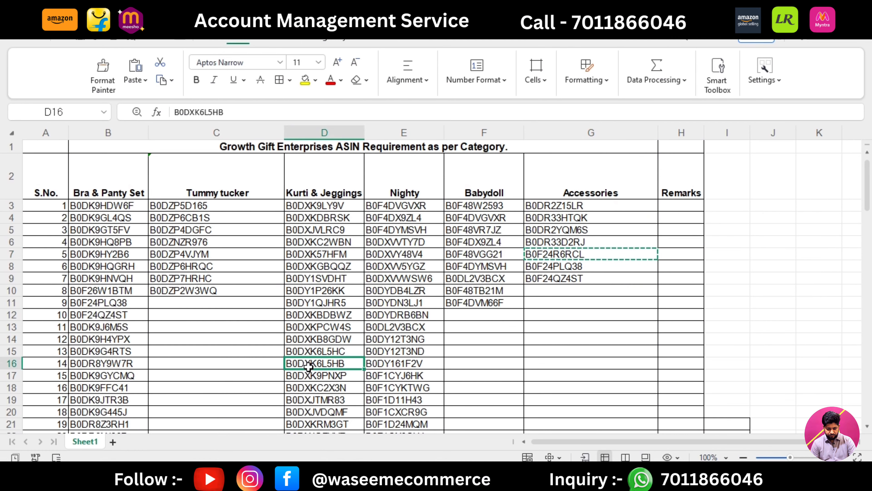
key("ctrl+c")
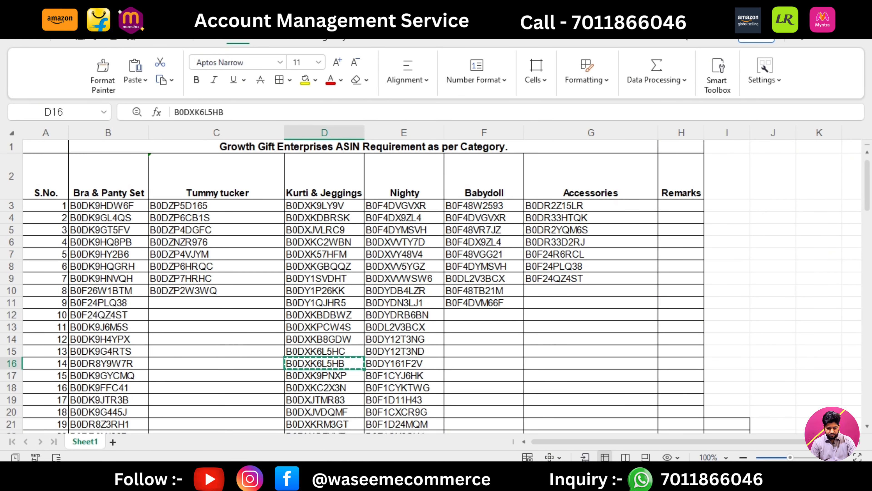
left_click(381, 475)
Search for ASIN B0DXK6L5HB, add that product to the last grid tile and finish editing it
left_click(712, 298)
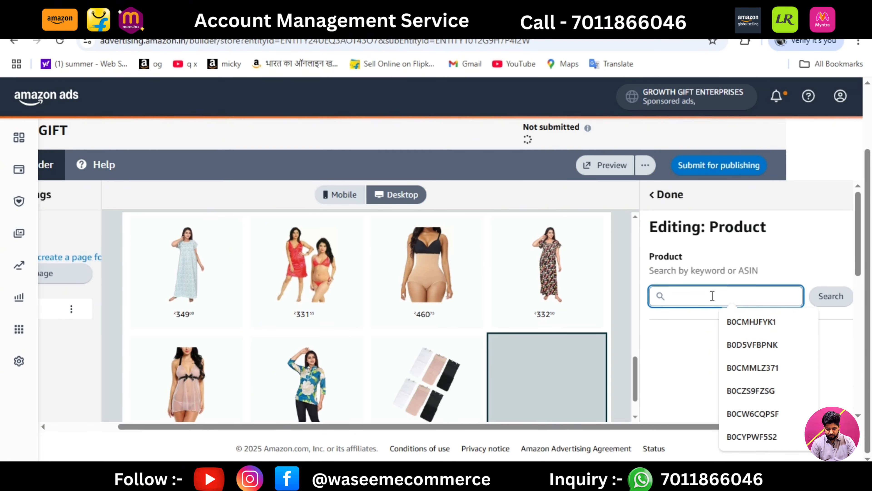
key("ctrl+v")
left_click(835, 302)
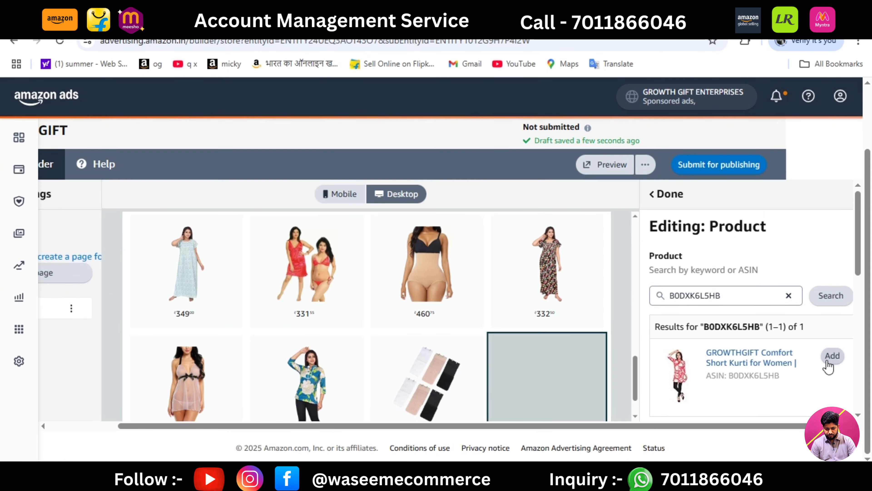
left_click(828, 361)
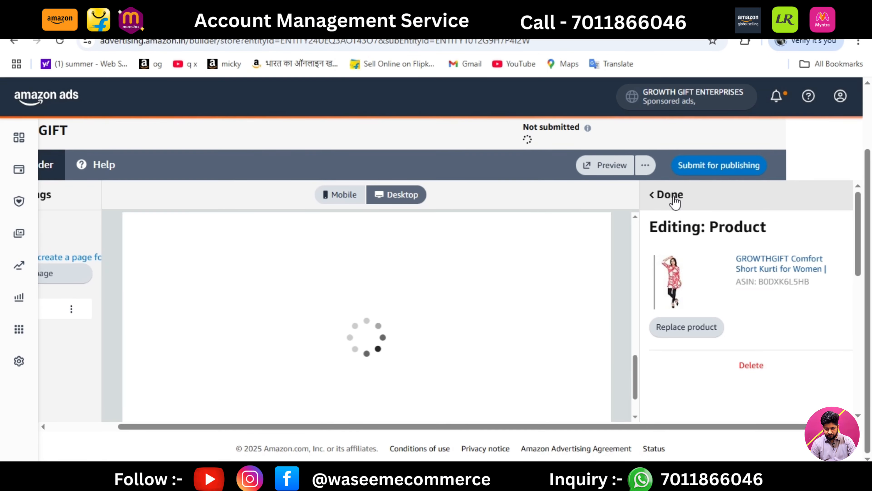
left_click(672, 199)
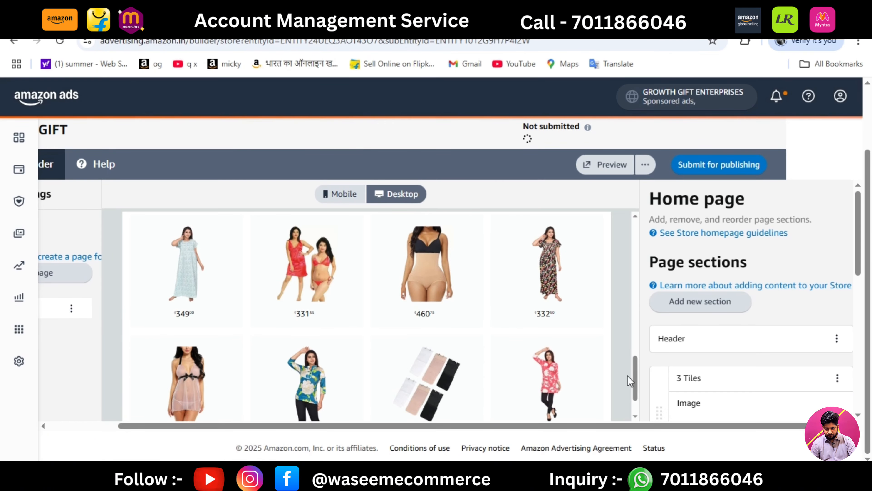
left_click_drag(632, 370, 611, 403)
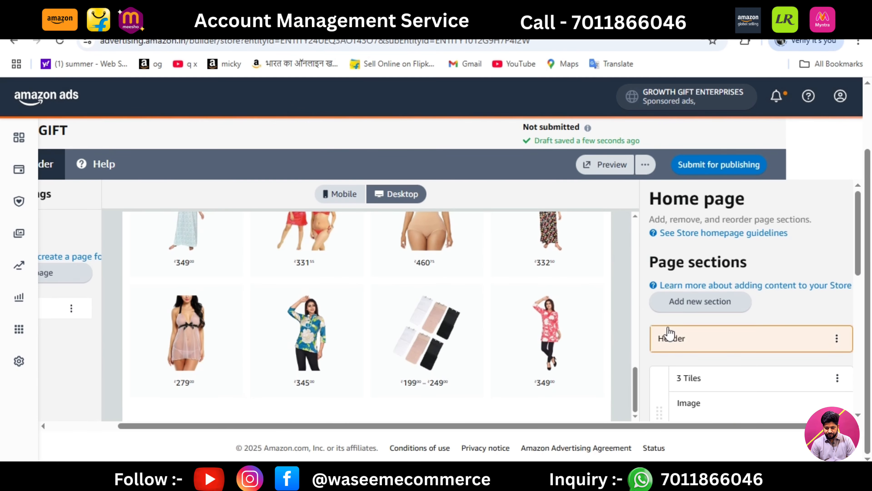
left_click(683, 302)
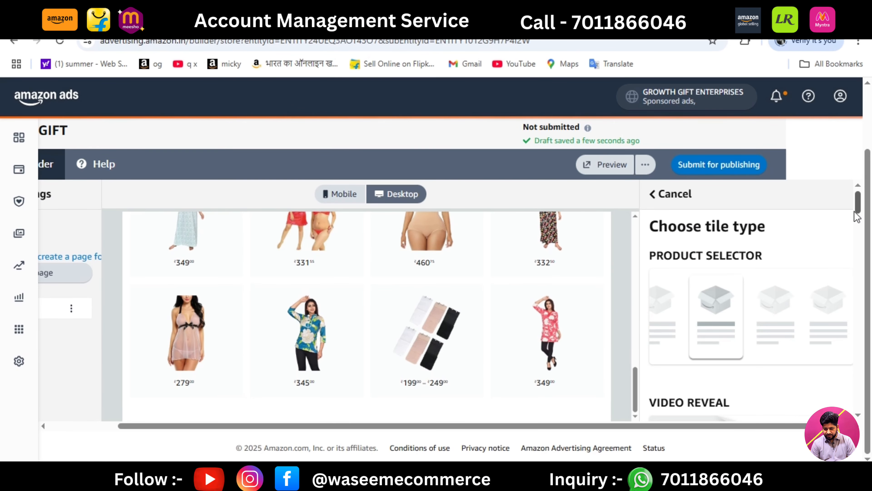
mouse_move(856, 208)
left_mouse_down()
mouse_move(840, 280)
mouse_move(852, 402)
mouse_move(859, 176)
mouse_move(871, 204)
left_mouse_up()
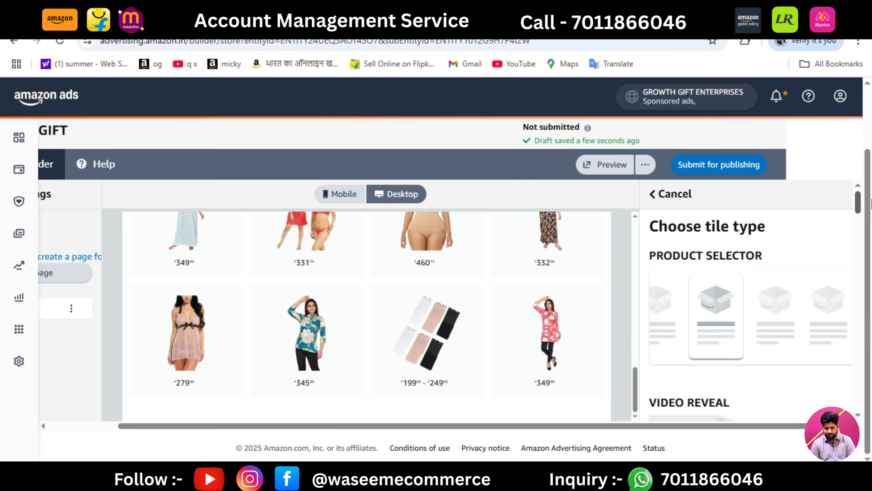
left_click(669, 195)
Start adding a new page to the store from the Home page
left_click_drag(638, 392, 628, 231)
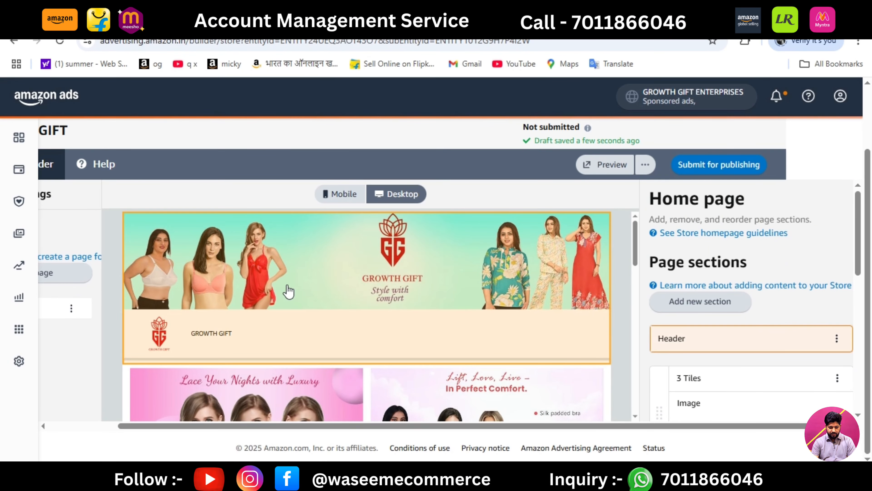
left_click_drag(247, 426, 168, 420)
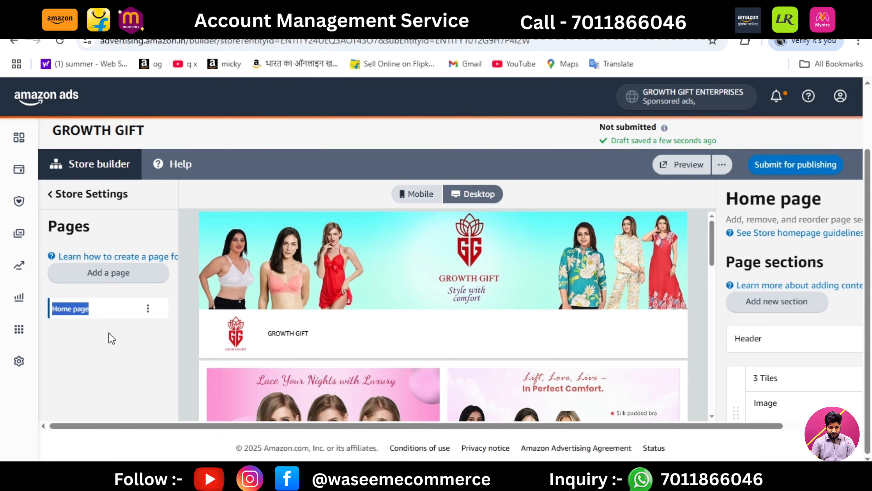
left_click(100, 274)
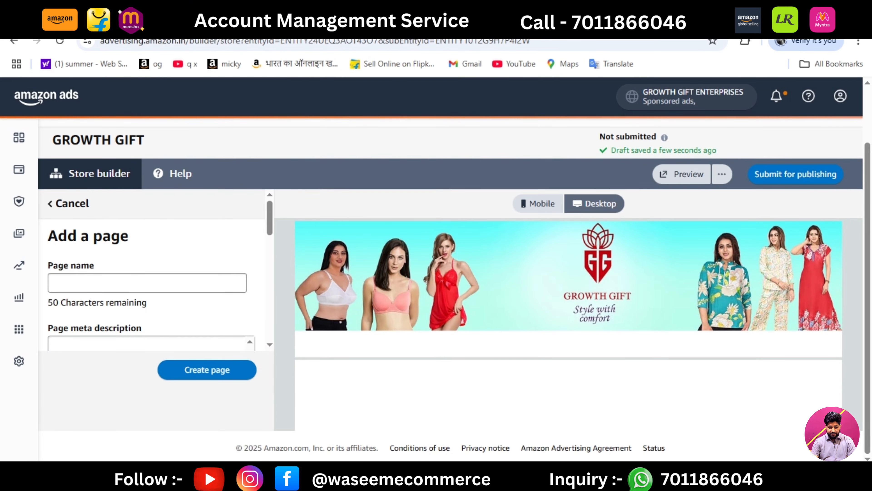
Copy the Bra & Panty Set heading from the ASIN spreadsheet and enter it as the new page's name in the store builder
left_click(279, 478)
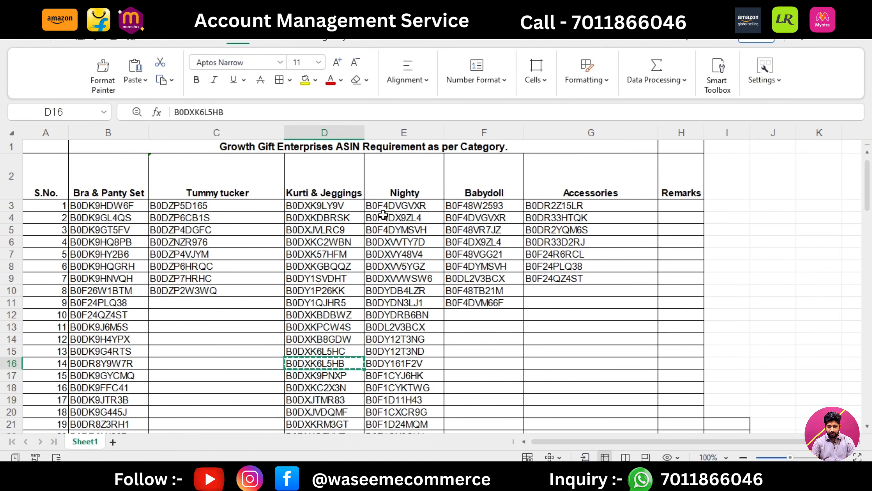
left_click(111, 181)
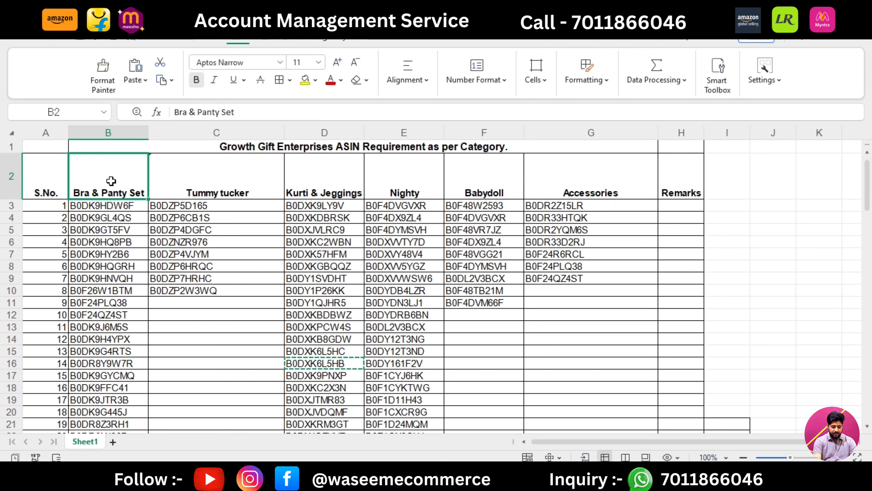
key("ctrl+c")
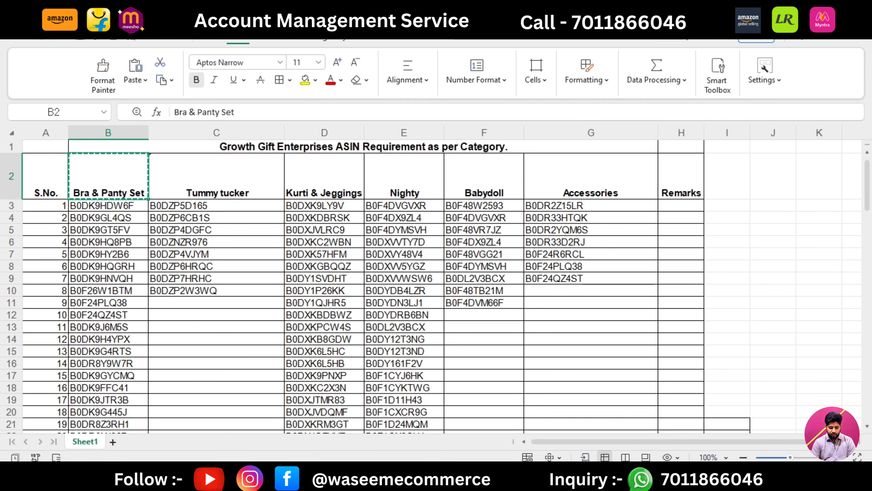
key("alt+Tab")
left_click(93, 286)
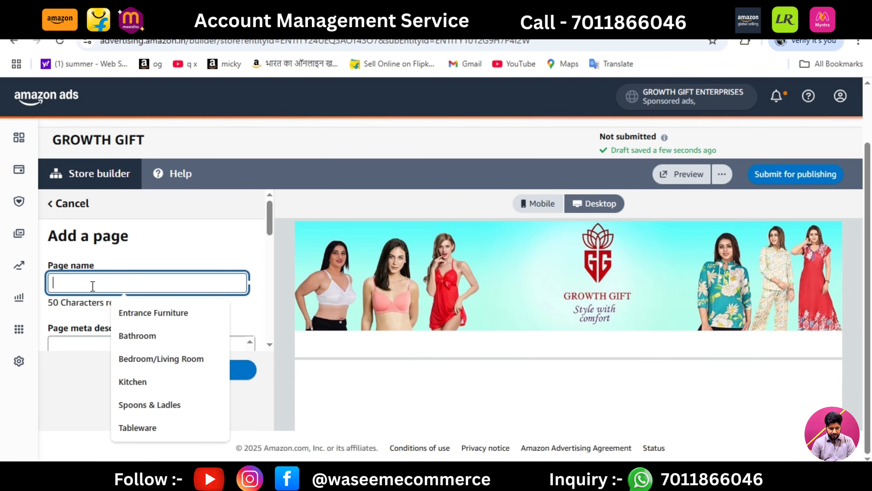
key("ctrl+v")
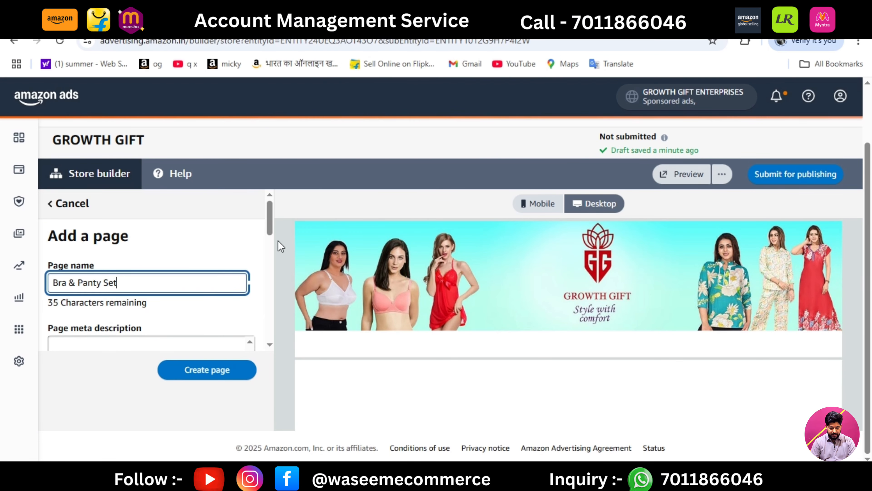
Use Bra & Panty Set as the page meta description and create the page with the build-from-scratch template
left_click_drag(271, 221, 262, 253)
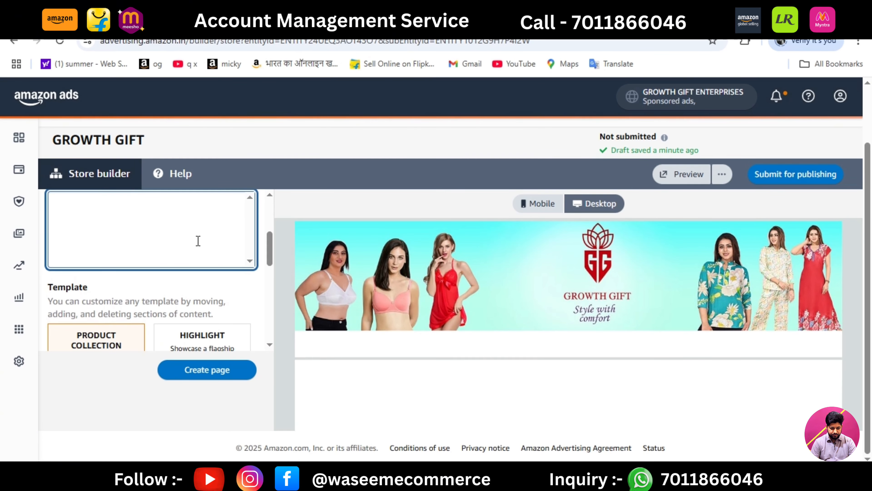
key("ctrl+v")
left_click_drag(273, 249, 268, 335)
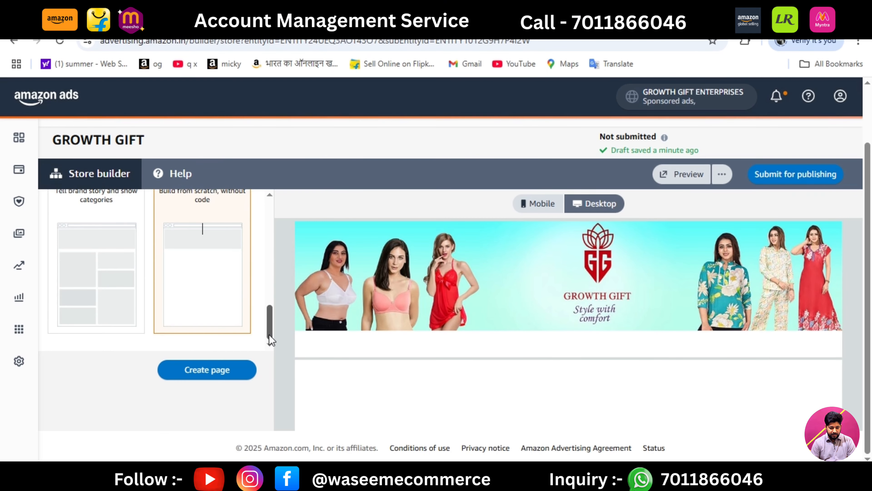
left_click(207, 369)
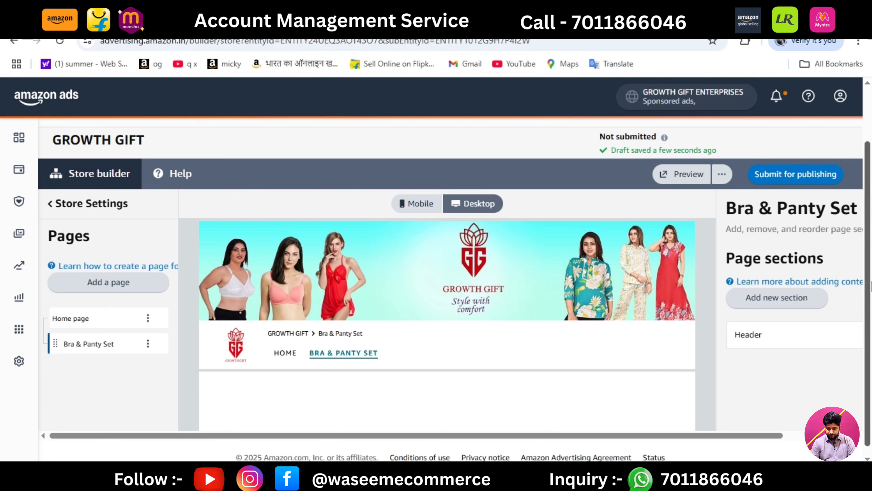
Add a Product Grid section to the Bra & Panty Set page
scroll(755, 378, "down", 1)
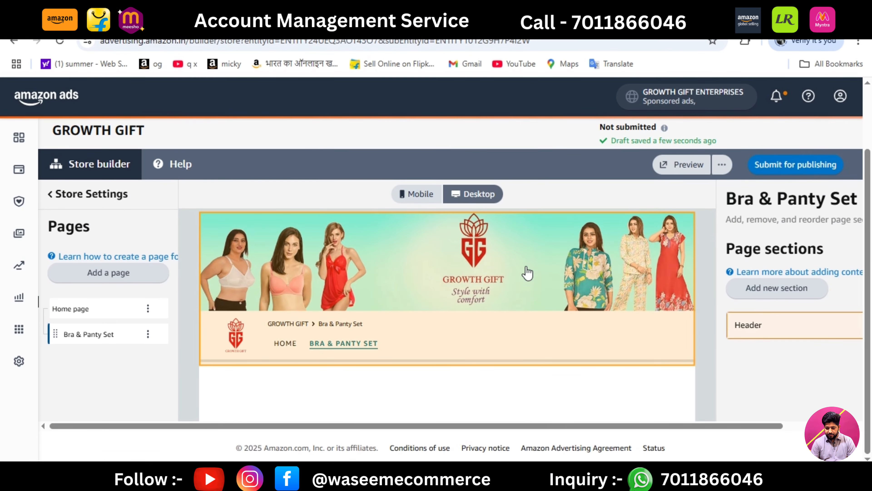
left_click(769, 289)
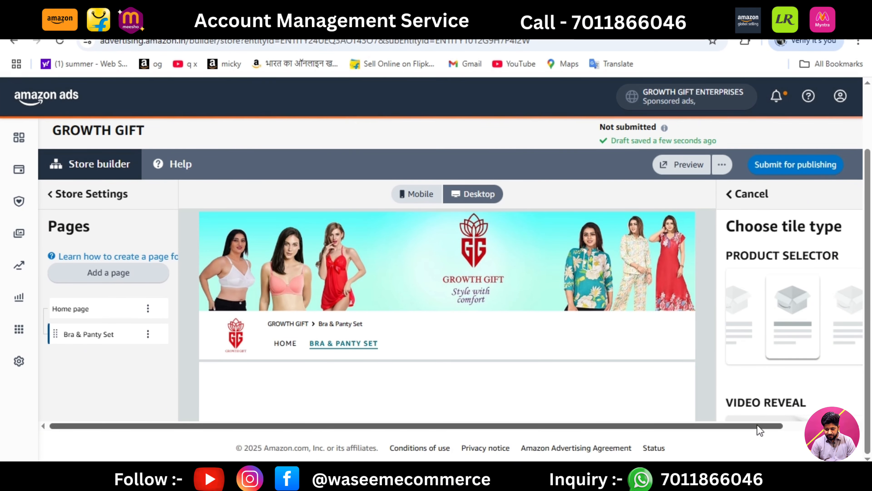
left_click_drag(759, 426, 827, 426)
left_click_drag(860, 209, 844, 326)
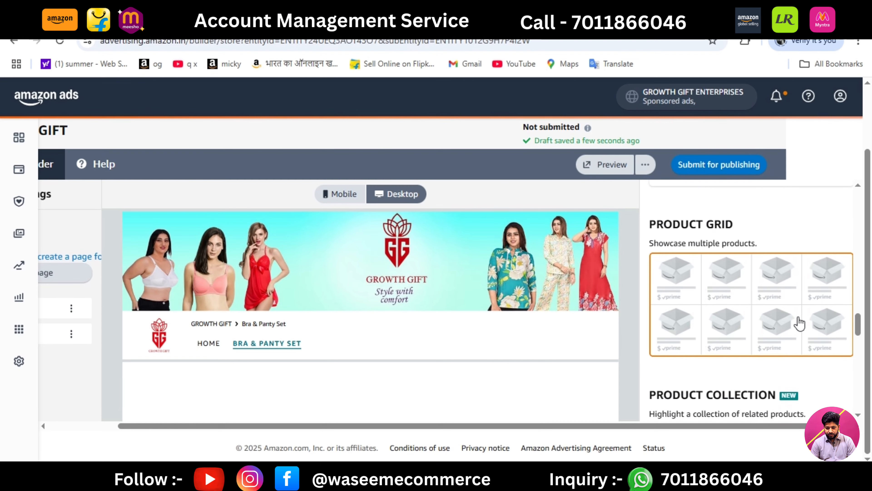
left_click(757, 305)
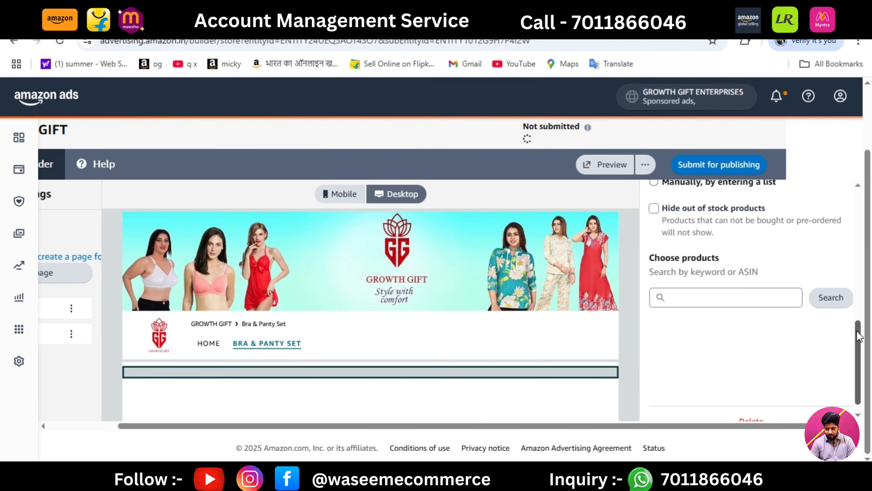
Set the product grid to add products manually by entering a list
left_click_drag(857, 336, 870, 291)
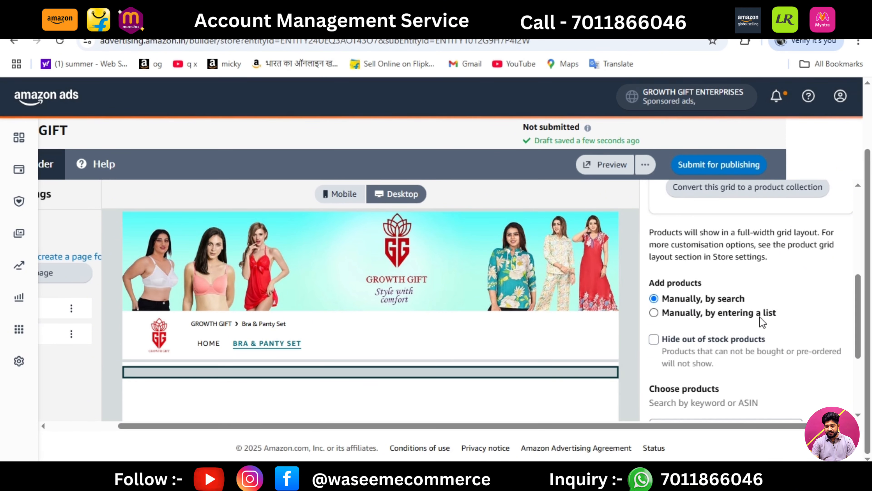
left_click(654, 313)
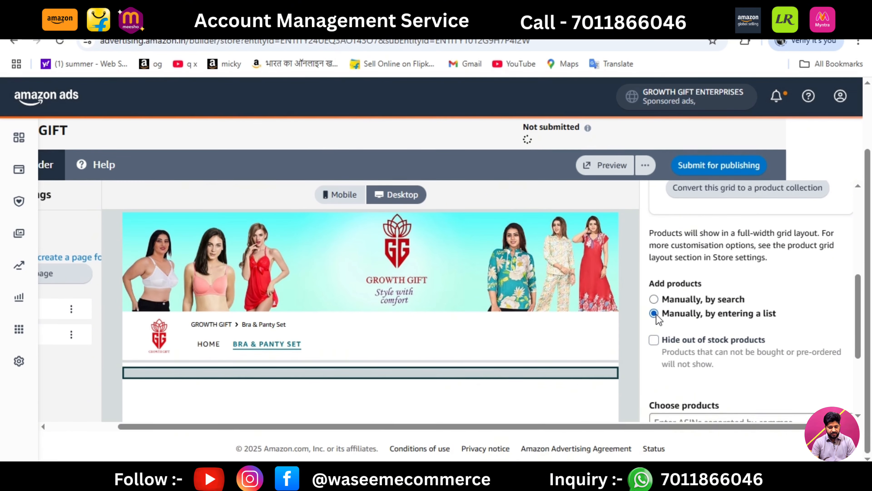
scroll(858, 311, "down", 4)
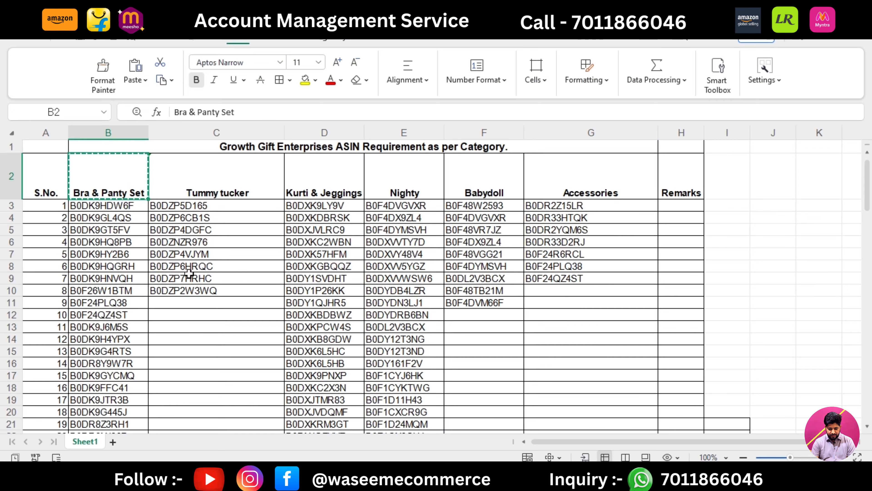
Copy all ASINs of the Bra & Panty Set column, B3 to B118, from the spreadsheet and return to the store builder
left_click_drag(109, 204, 130, 391)
right_click(106, 311)
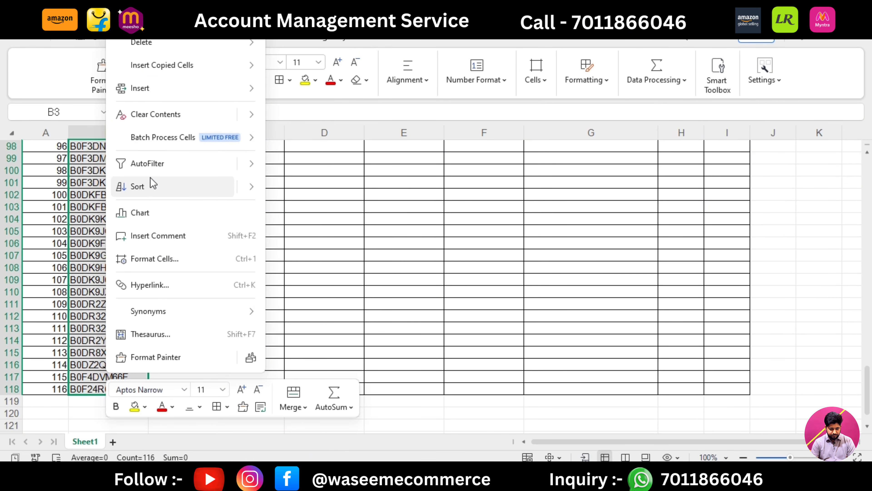
key("Escape")
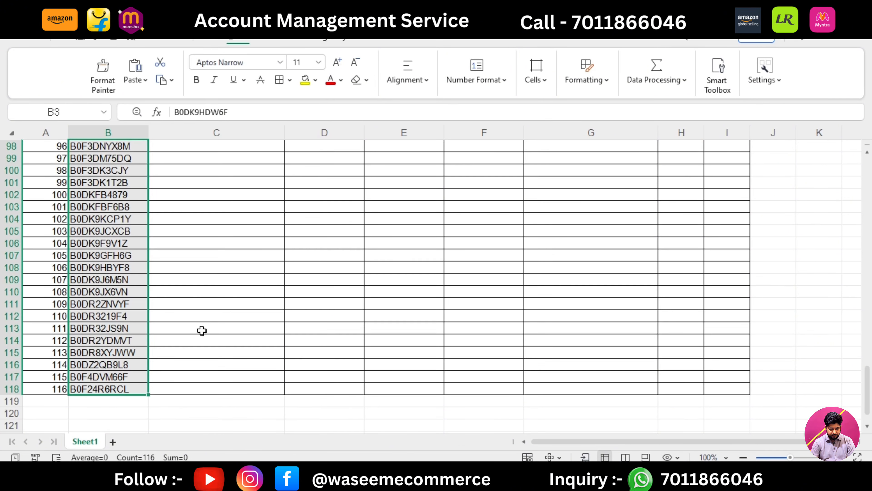
key("ctrl+c")
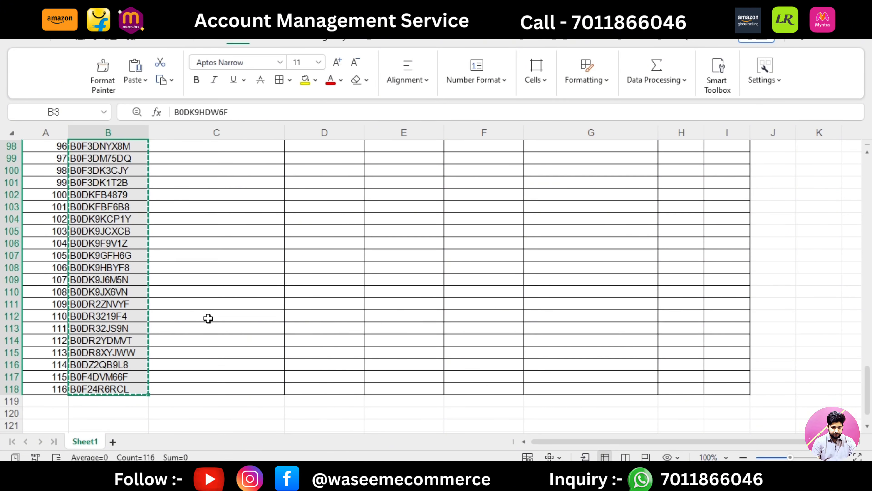
key("alt+Tab")
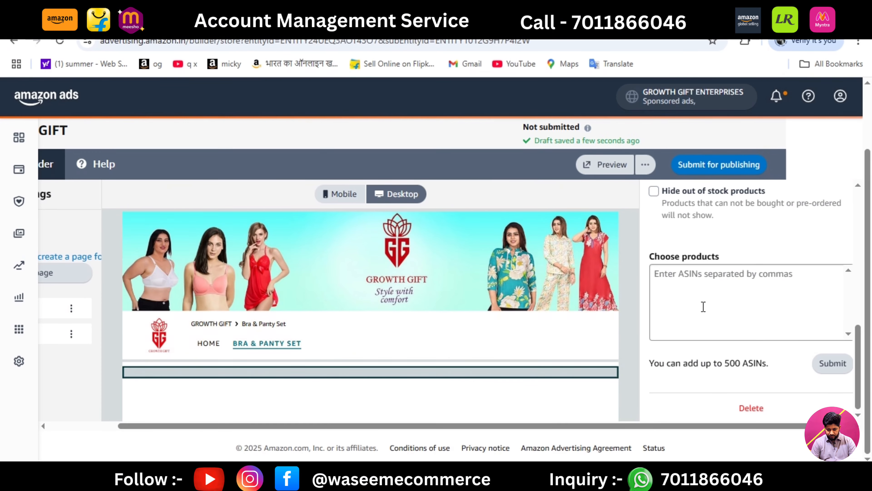
Paste the copied ASIN list into the grid's Choose products field, apply it and leave the grid's settings
left_click(703, 306)
key("ctrl+v")
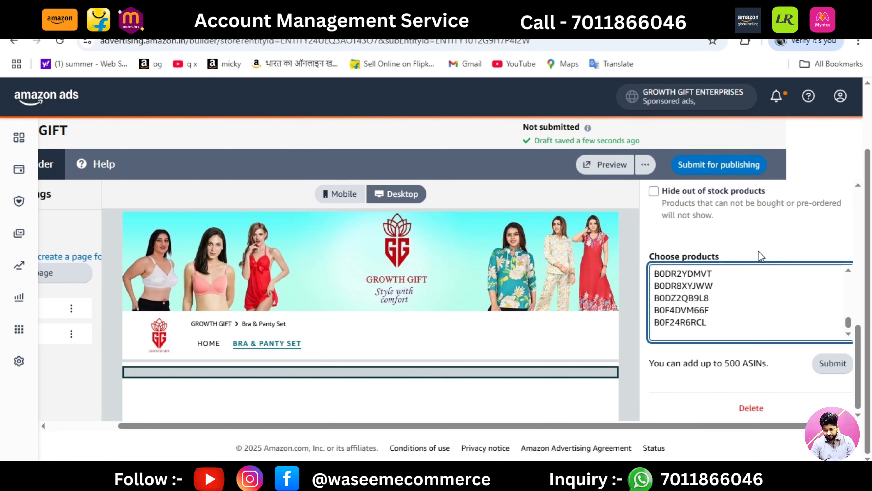
left_click(767, 245)
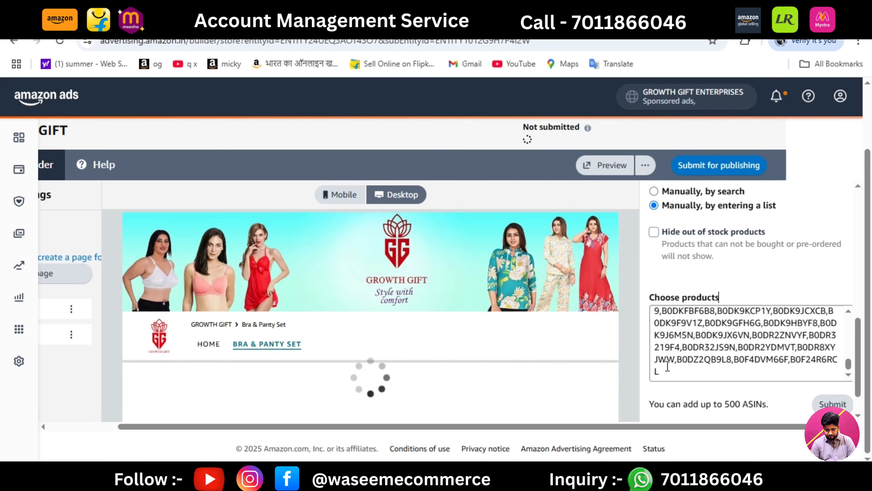
left_click_drag(637, 239, 633, 219)
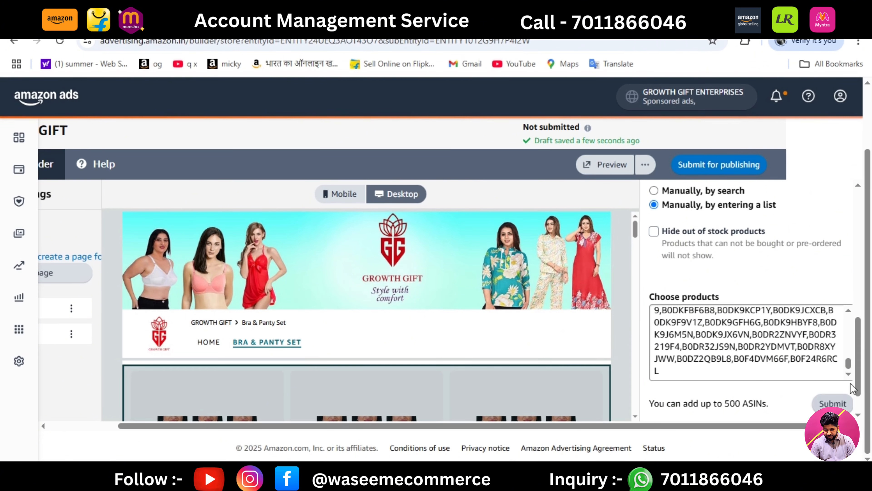
left_click_drag(859, 361, 858, 220)
left_click(666, 194)
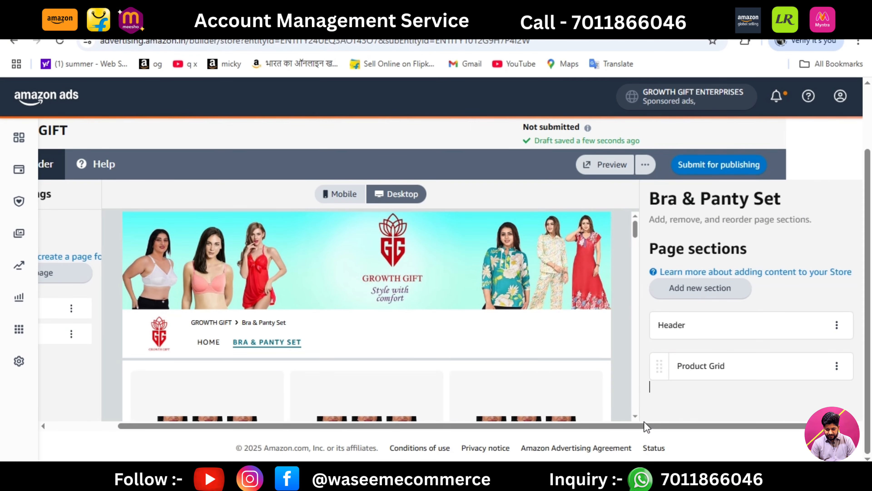
Check the filled Bra & Panty Set page, return to the Home page and start adding another page
left_click_drag(644, 422, 569, 421)
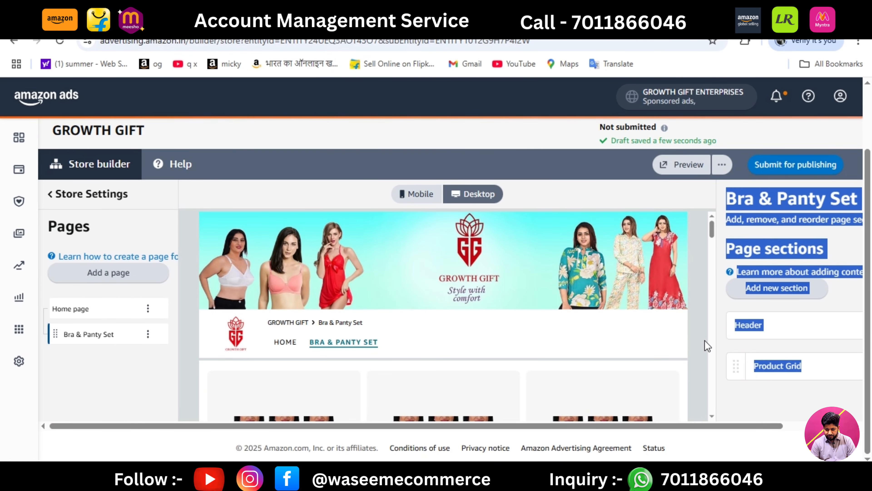
left_click(707, 345)
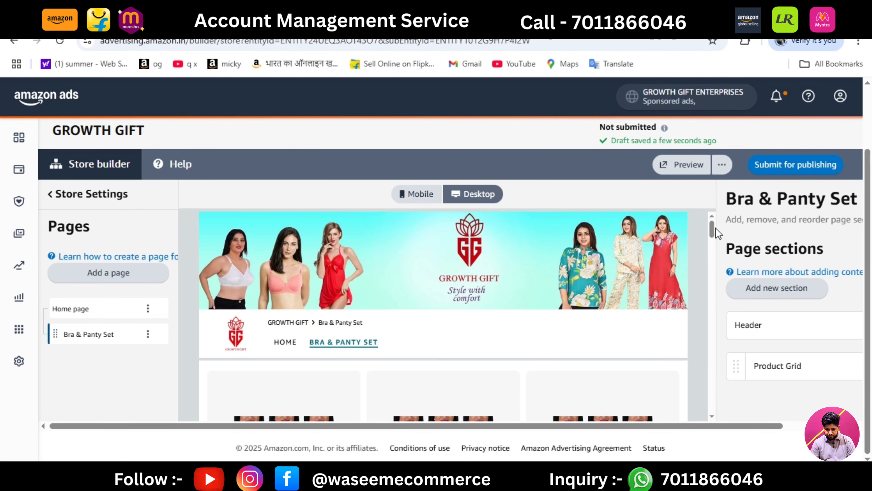
scroll(713, 233, "down", 5)
scroll(714, 234, "up", 5)
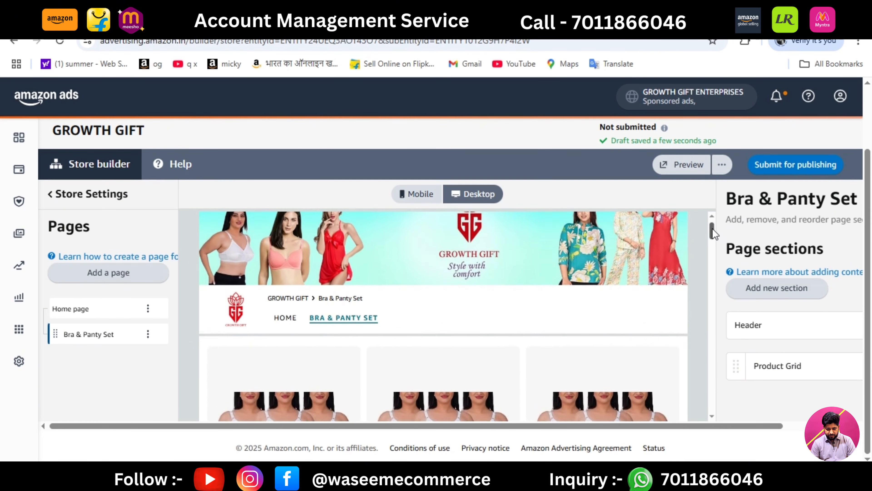
left_click_drag(712, 227, 713, 222)
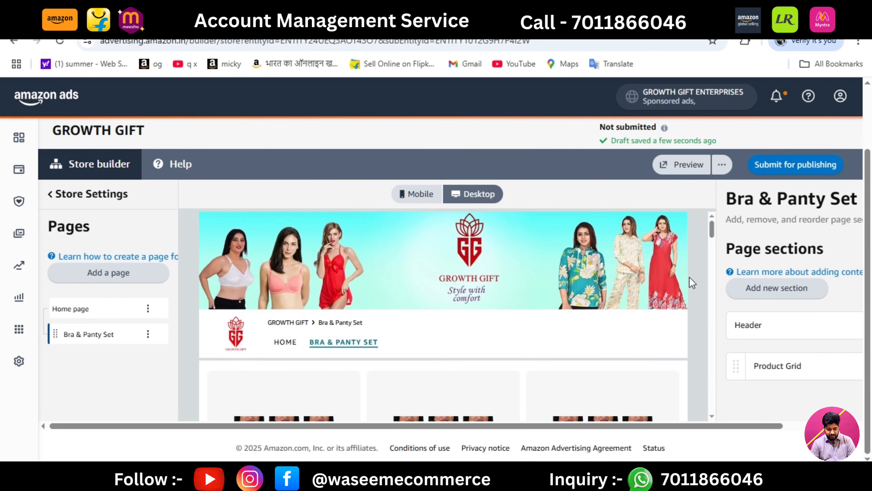
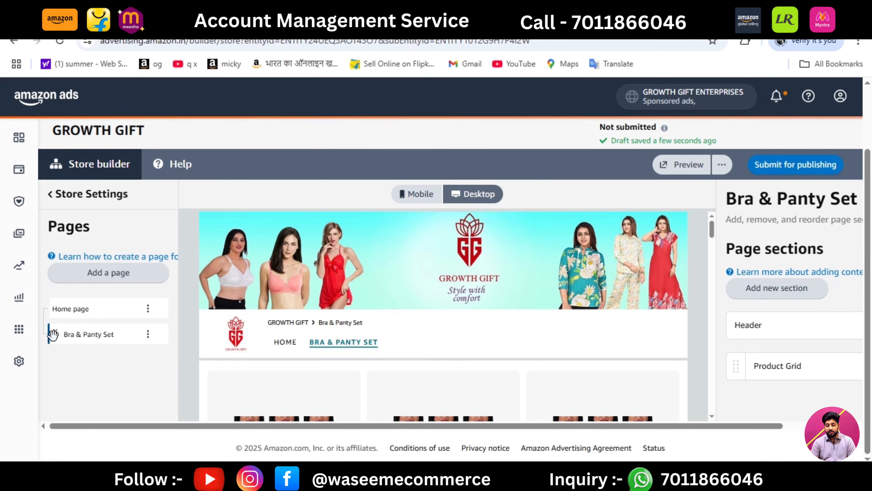
left_click(63, 311)
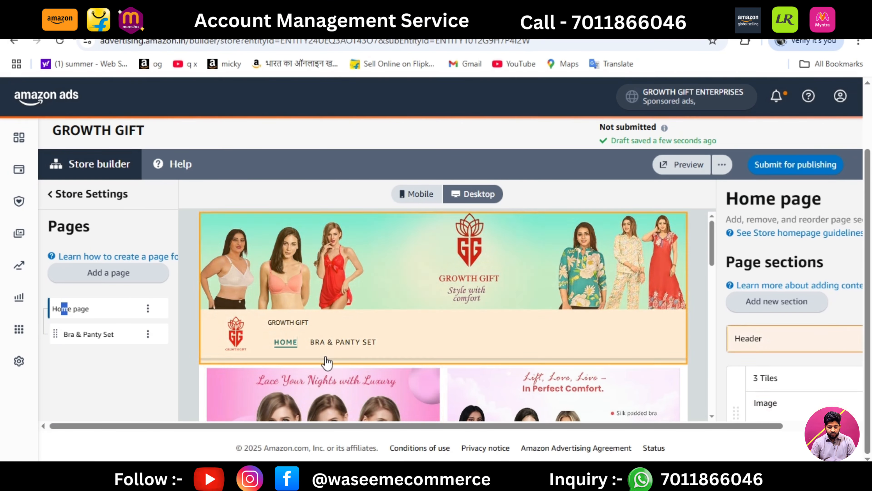
left_click(114, 276)
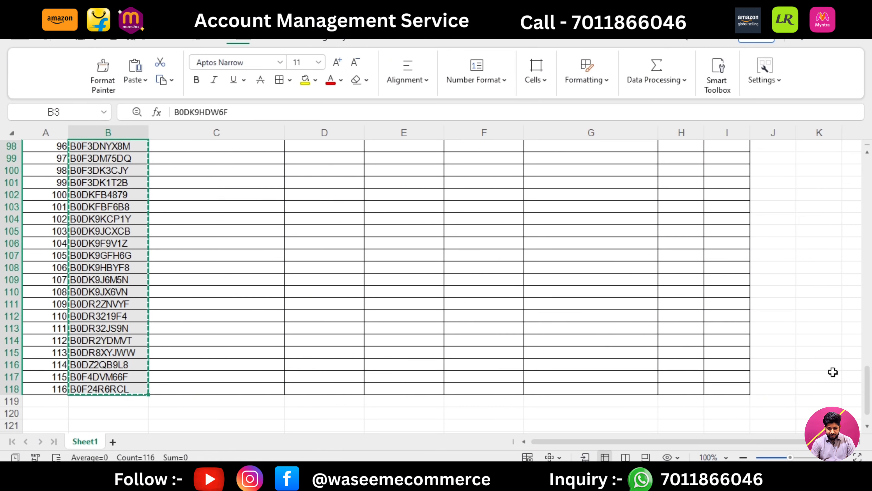
Copy the Tummy tucker heading from cell C2 of the ASIN spreadsheet
left_click_drag(869, 400, 868, 189)
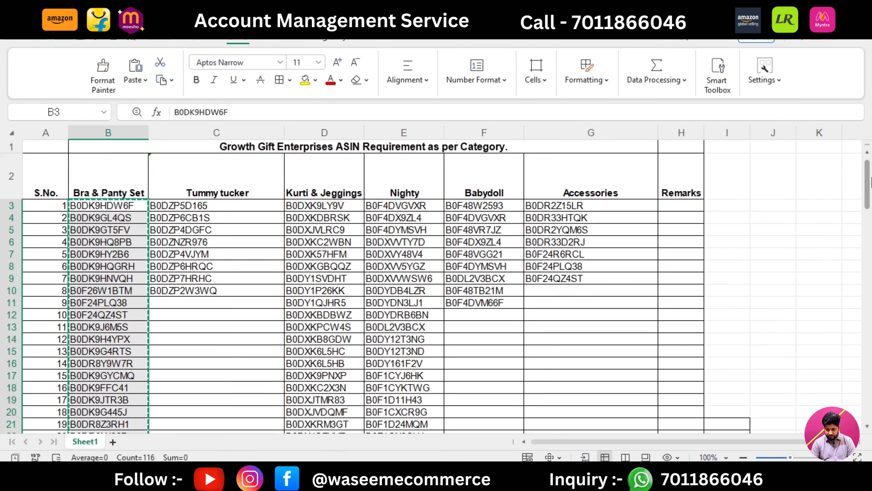
left_click(230, 174)
key("ctrl+c")
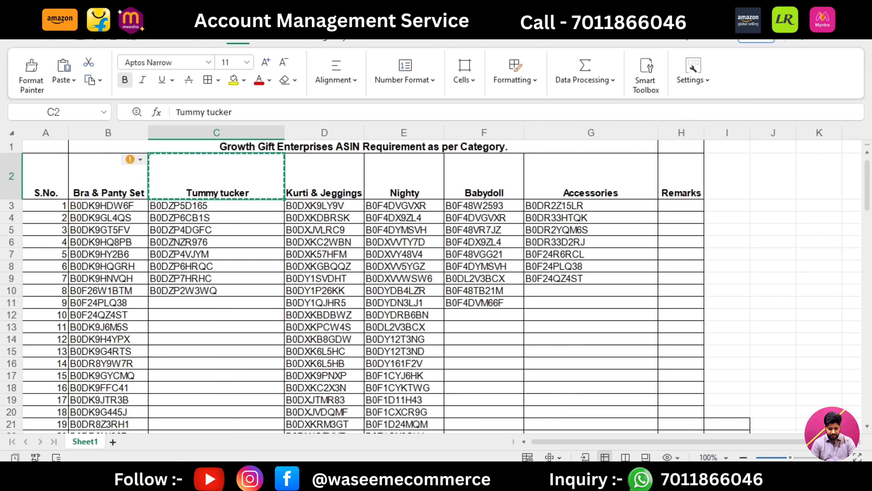
Create a store page with the copied Tummy tucker heading as both its page name and meta description
key("alt+Tab")
left_click(152, 284)
key("ctrl+v")
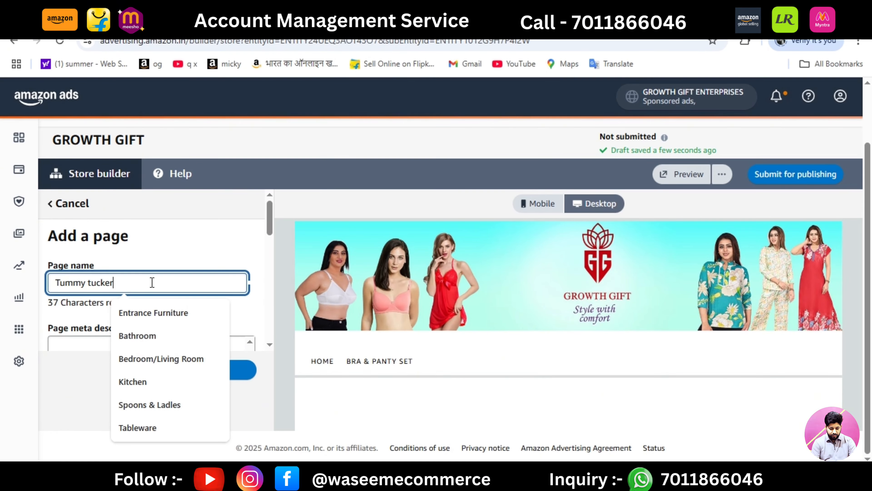
left_click_drag(268, 214, 269, 235)
left_click(185, 240)
key("ctrl+v")
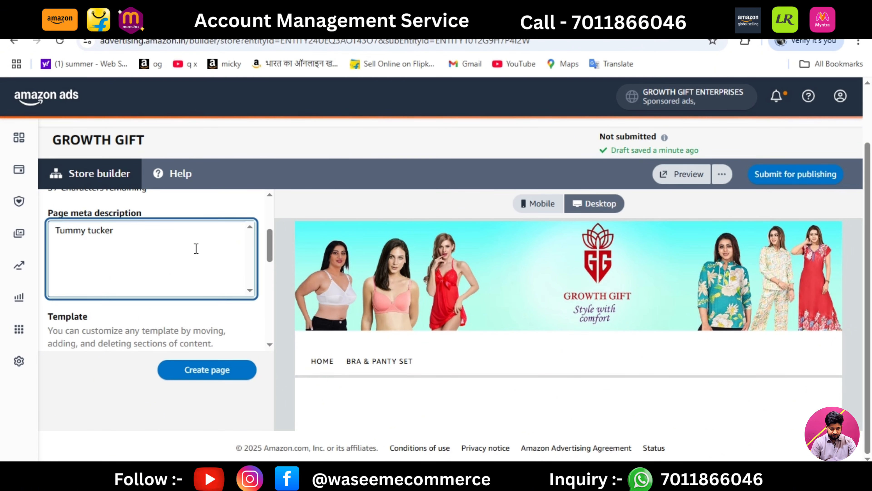
left_click_drag(269, 248, 264, 338)
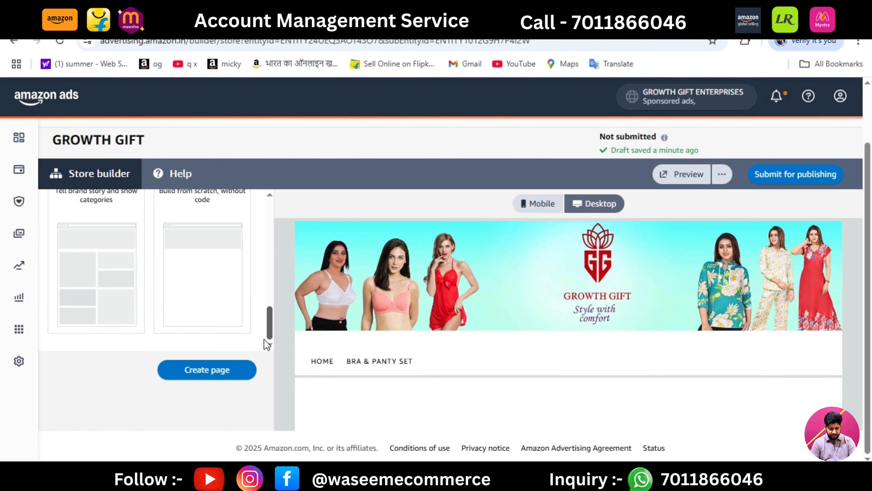
left_click(205, 374)
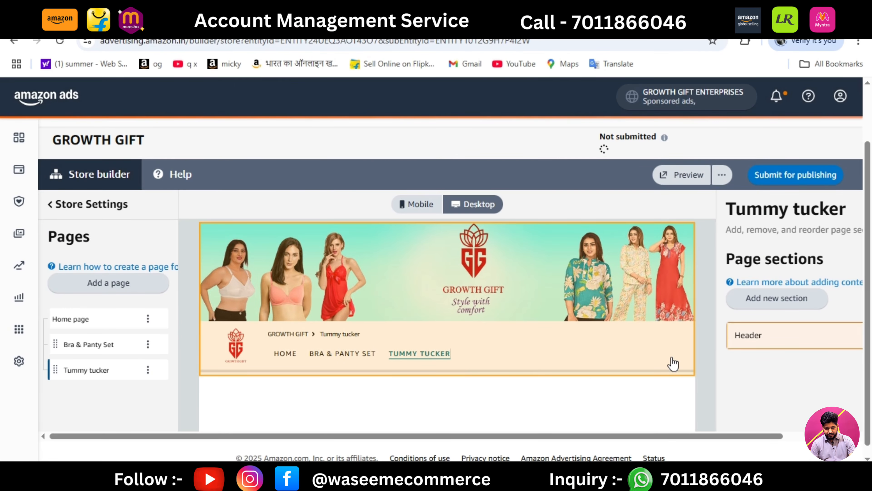
scroll(869, 290, "down", 1)
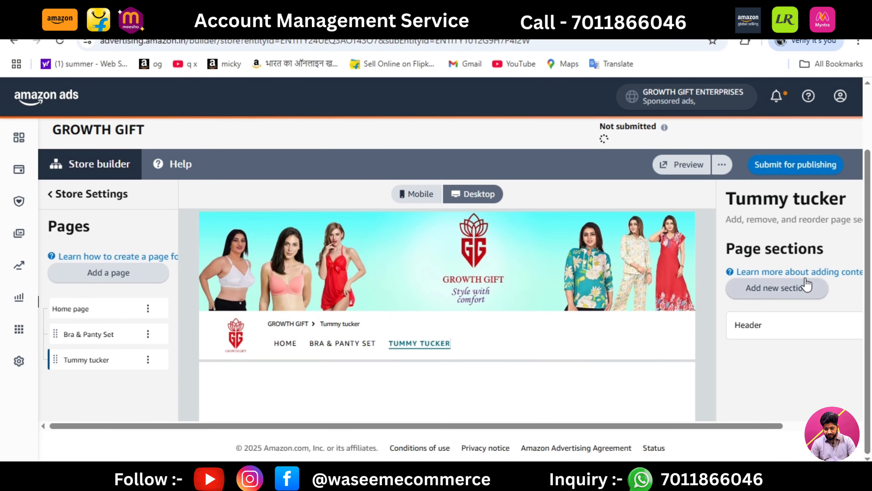
left_click(794, 291)
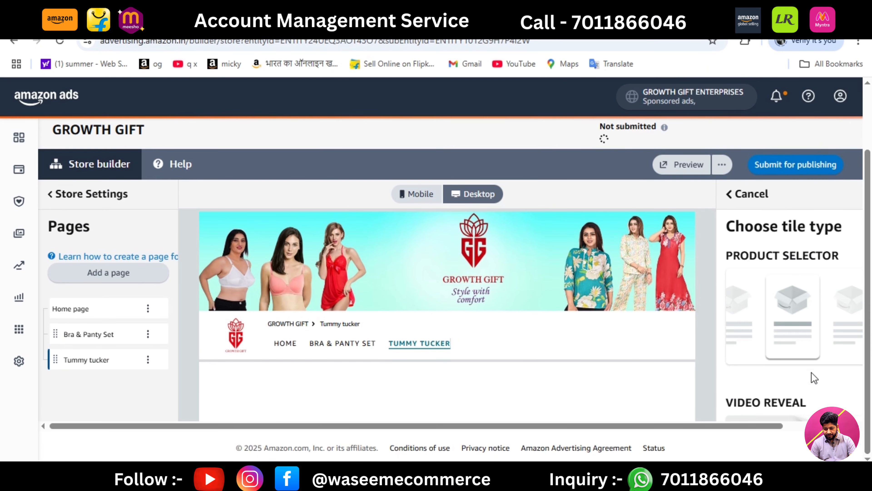
left_click(748, 426)
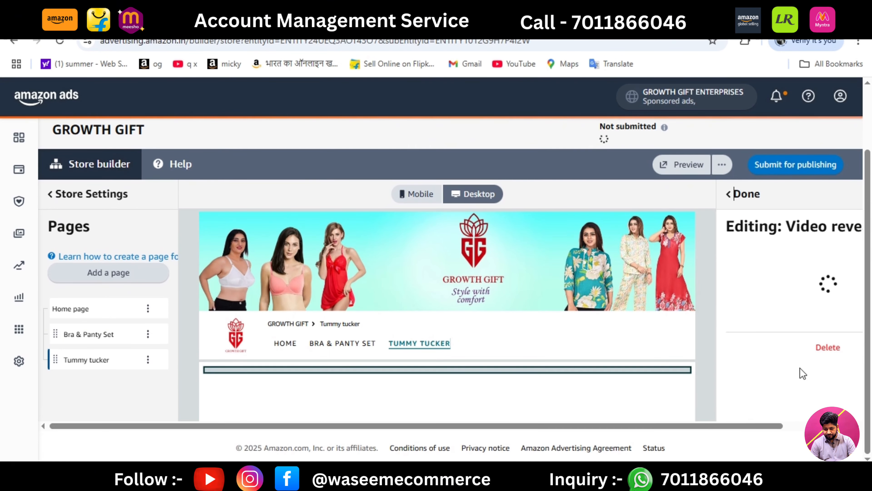
left_click(828, 348)
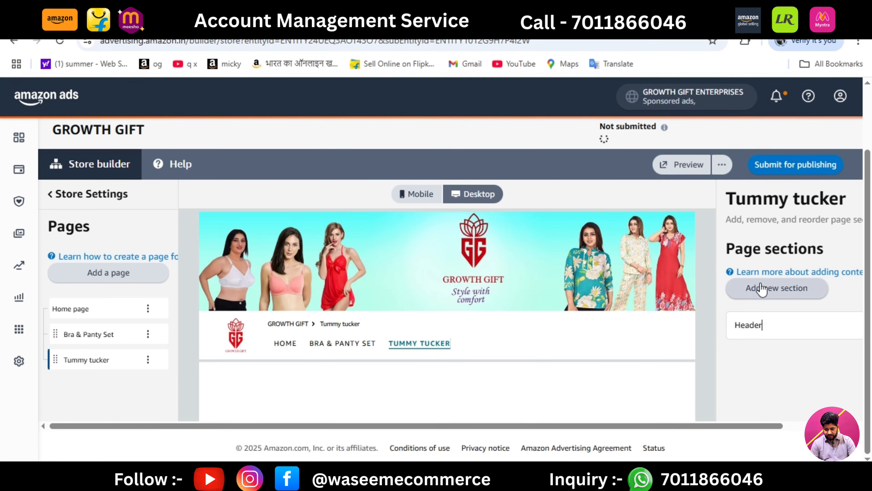
Add a Product Grid section to the Tummy tucker page and set products to be added manually by entering a list
left_click(761, 293)
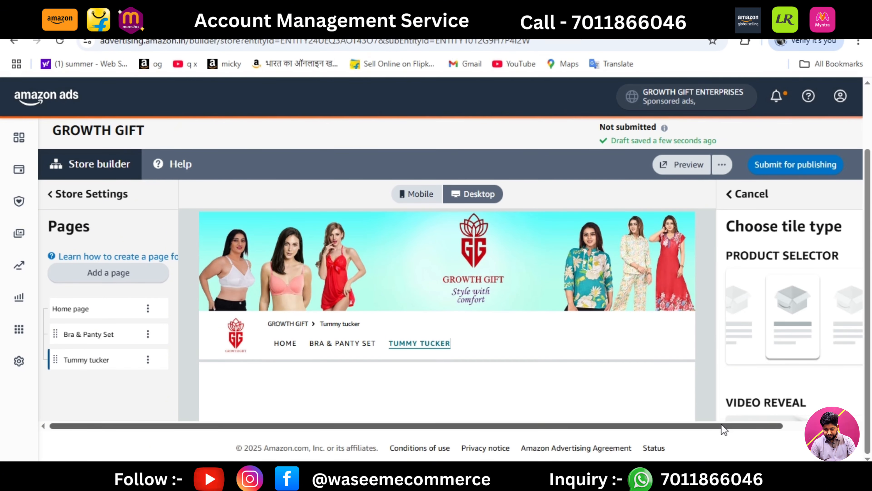
scroll(723, 425, "right", 3)
left_click_drag(858, 206, 859, 318)
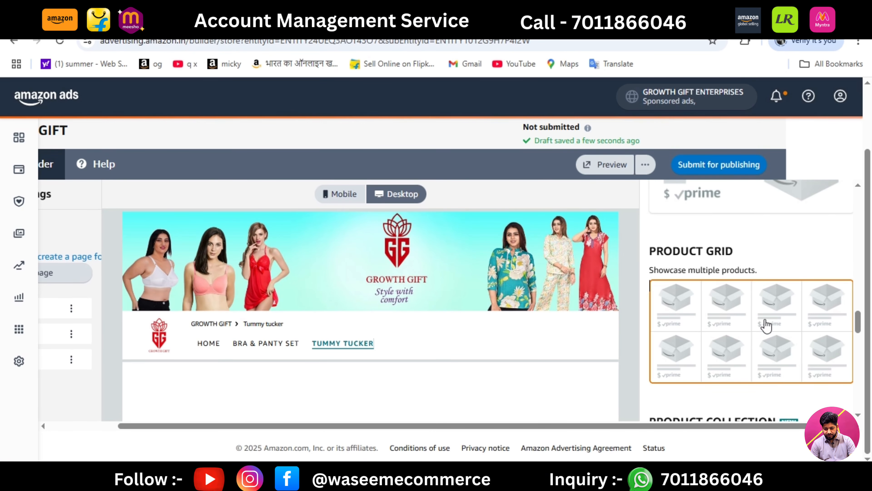
left_click(765, 326)
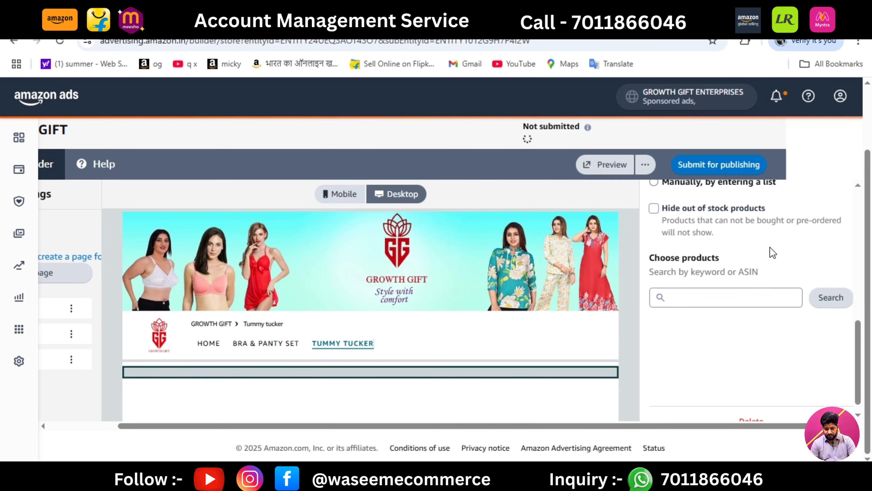
scroll(771, 252, "up", 3)
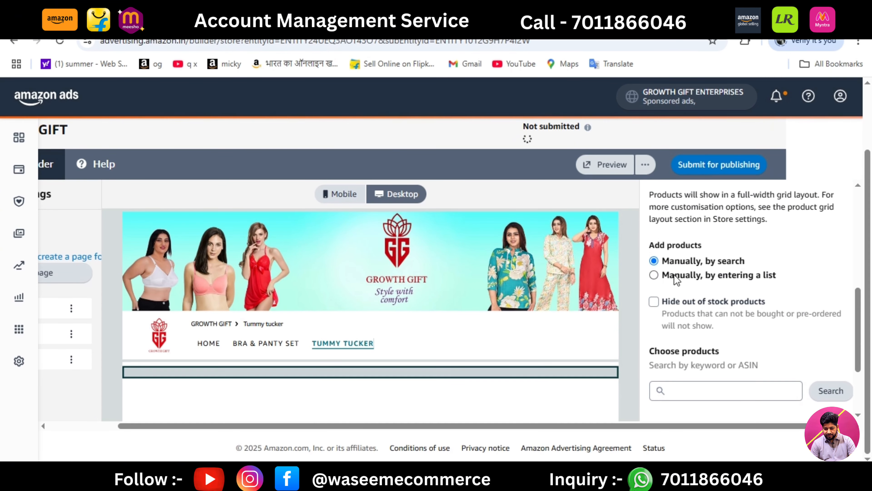
left_click(654, 275)
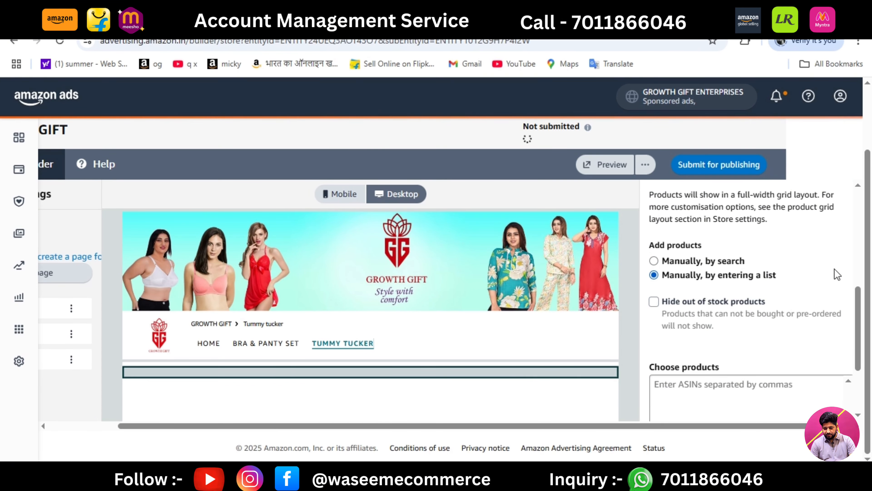
scroll(860, 301, "down", 3)
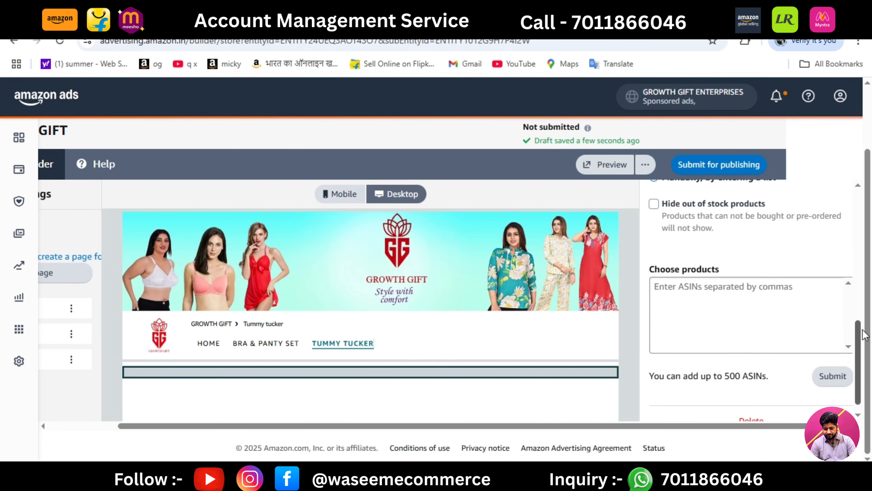
Copy all ASINs of the Tummy tucker column, C3 to C10, from the spreadsheet
left_click(322, 475)
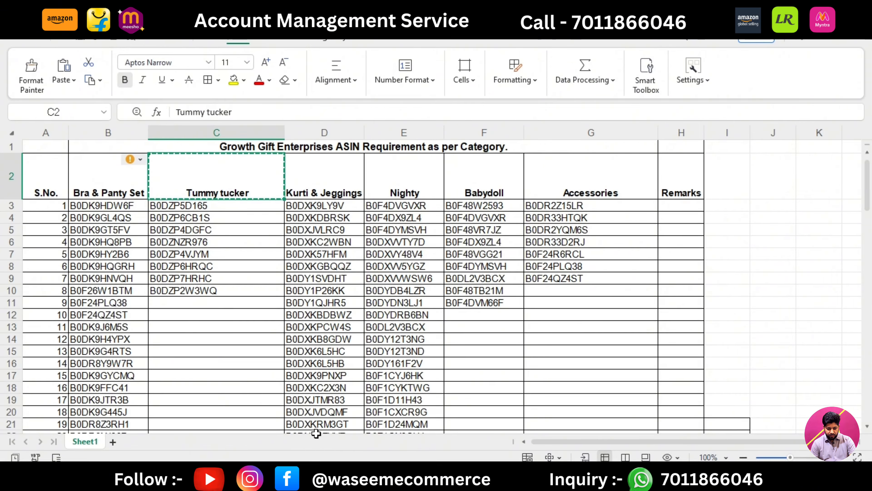
left_click_drag(238, 207, 236, 285)
key("ctrl+c")
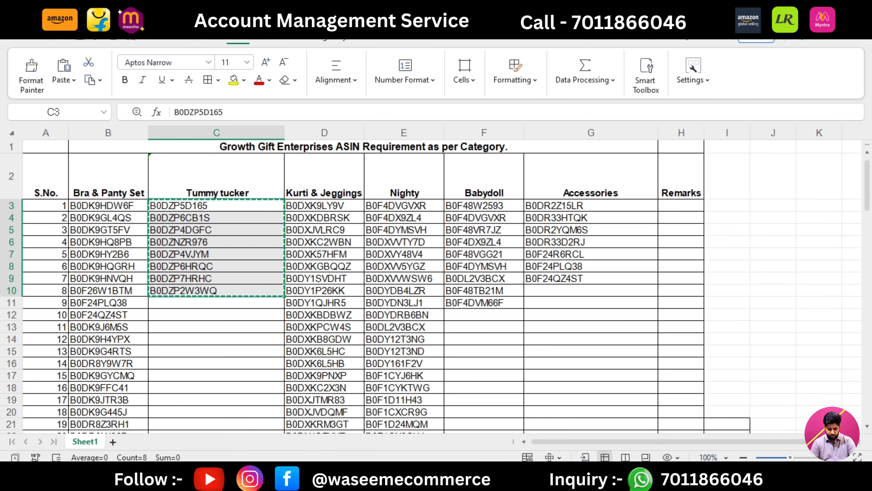
Paste the copied Tummy tucker ASINs into the grid's Choose products field, apply them and leave the grid's settings
key("alt+Tab")
left_click(701, 293)
key("ctrl+v")
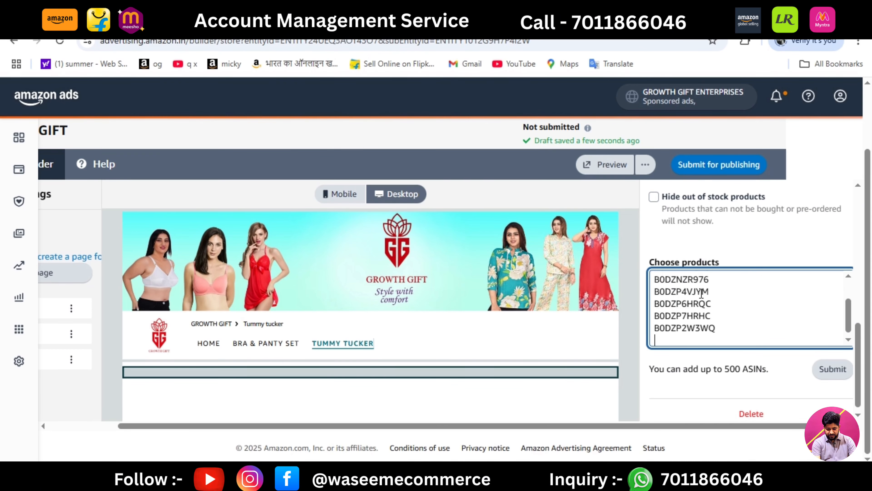
left_click(759, 248)
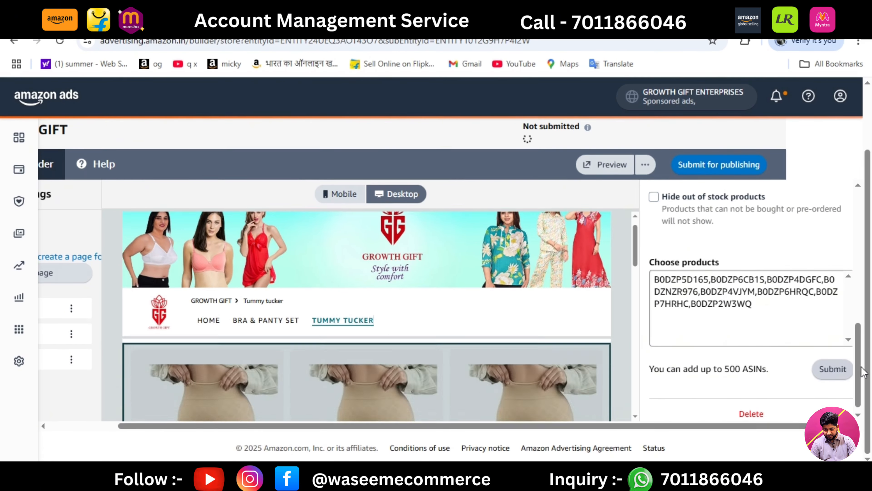
left_click_drag(859, 373, 866, 237)
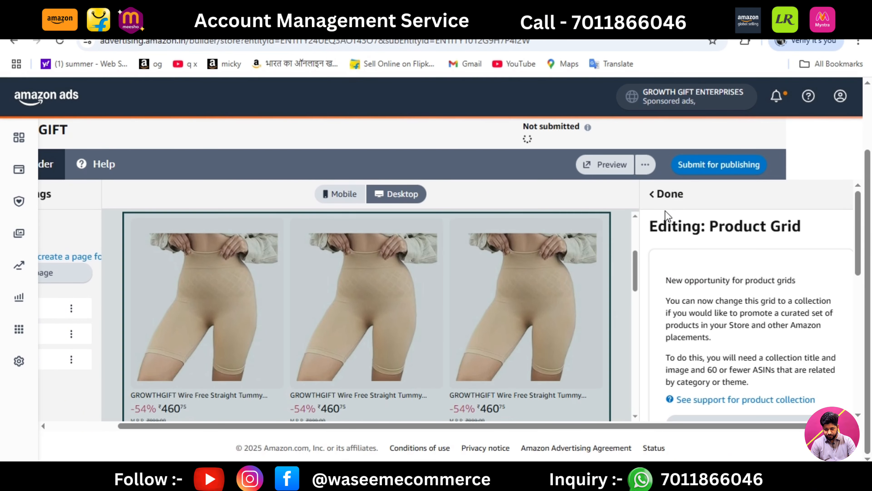
left_click(673, 201)
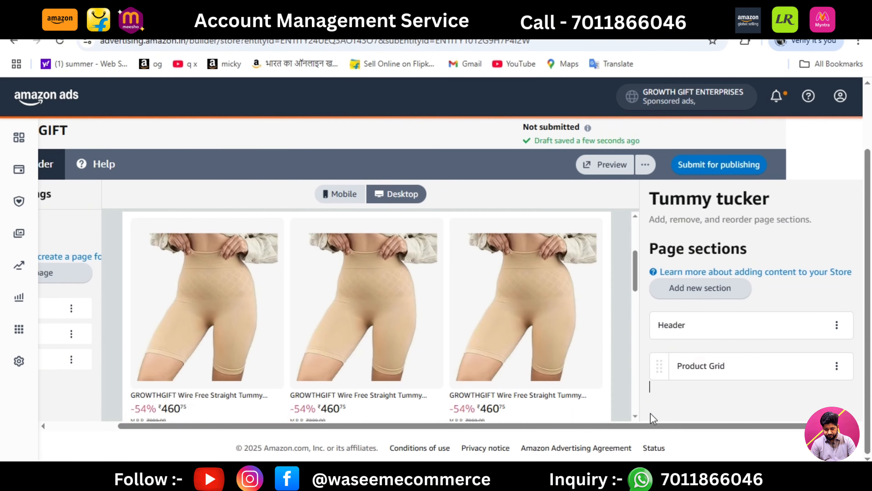
Return to the Home page, start adding another page and copy the Kurti & Jeggings heading from cell D2 of the spreadsheet
left_click_drag(653, 426, 512, 414)
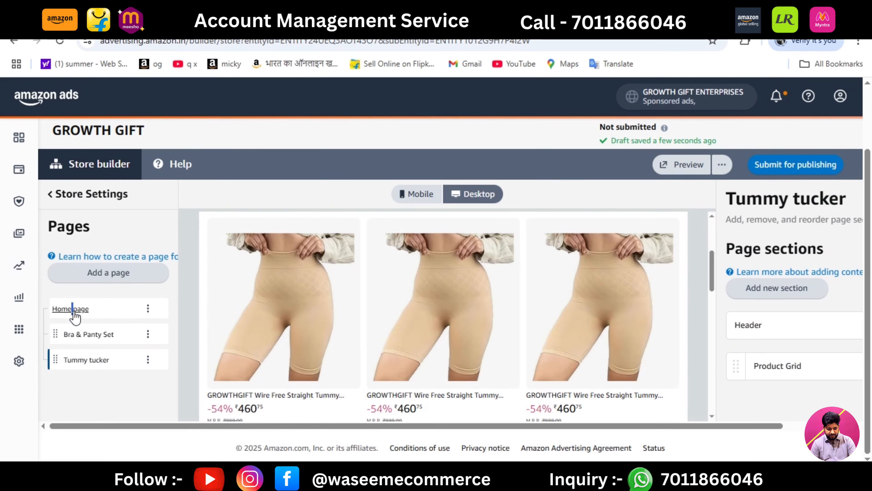
left_click(74, 309)
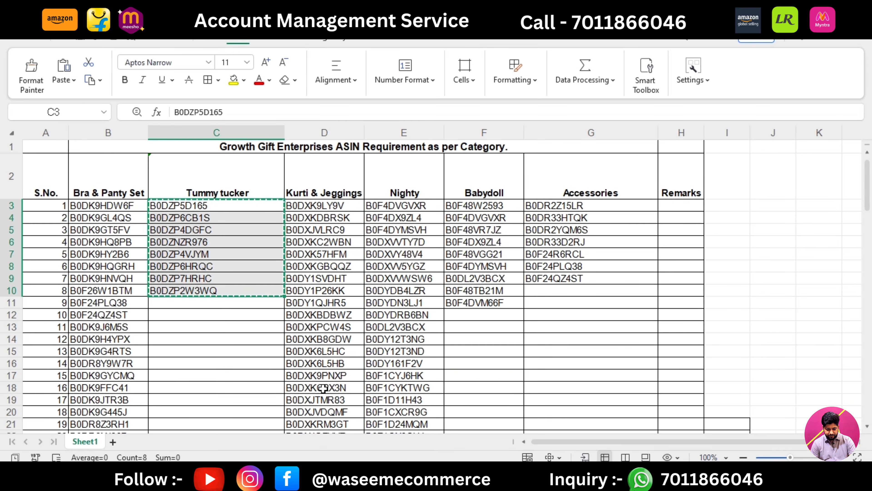
left_click(313, 187)
key("ctrl+c")
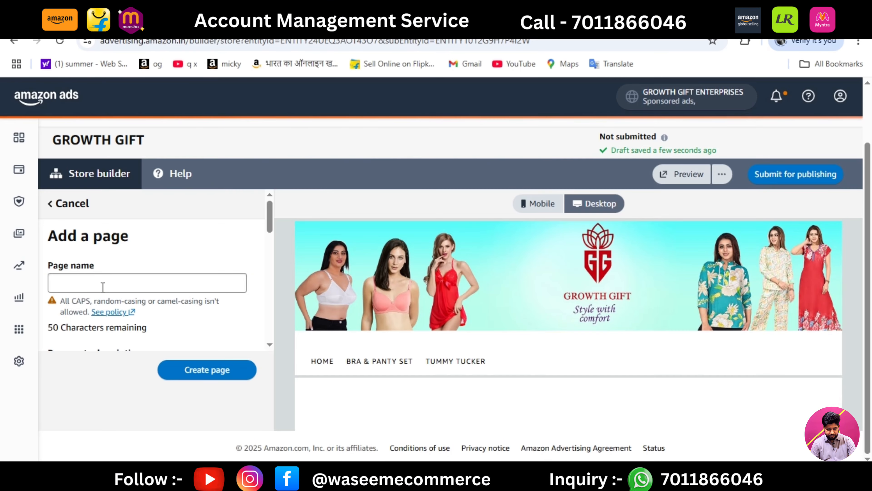
Create a page from the build-from-scratch template with Kurti & Jeggings as its page name and meta description
left_click(103, 287)
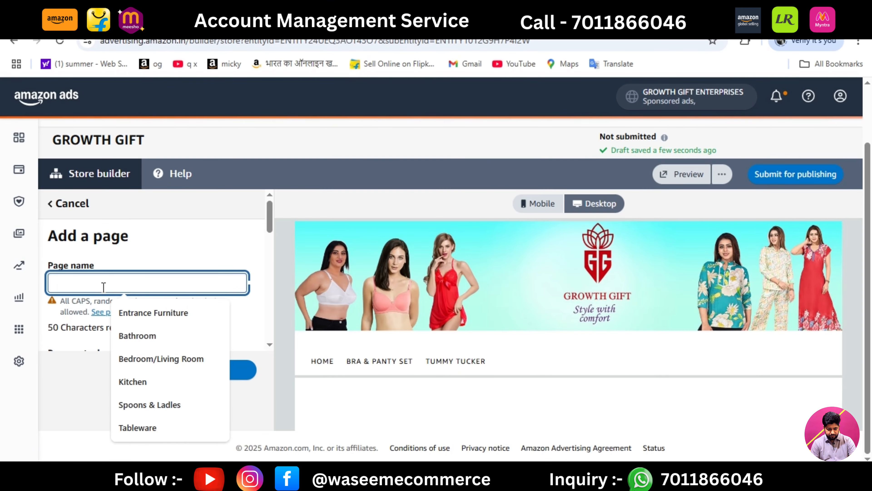
key("ctrl+v")
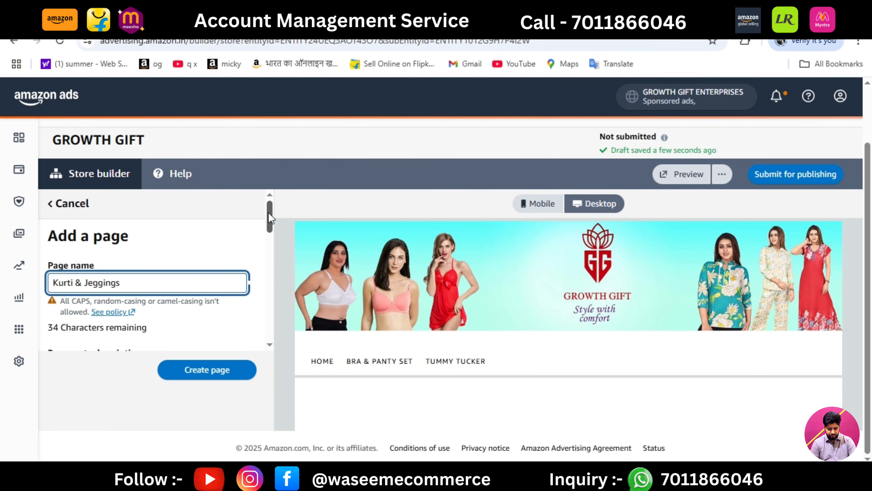
left_click_drag(270, 215, 270, 238)
left_click(168, 250)
key("ctrl+v")
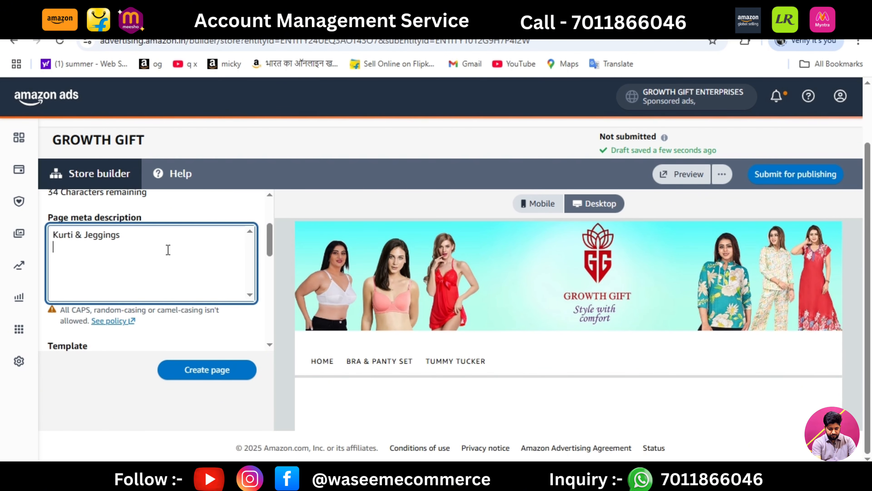
left_click_drag(267, 236, 255, 315)
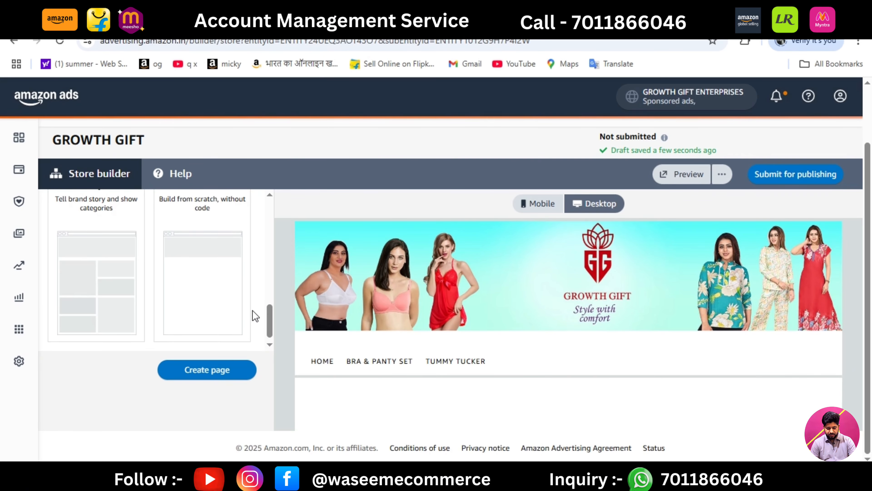
left_click(214, 284)
left_click(208, 370)
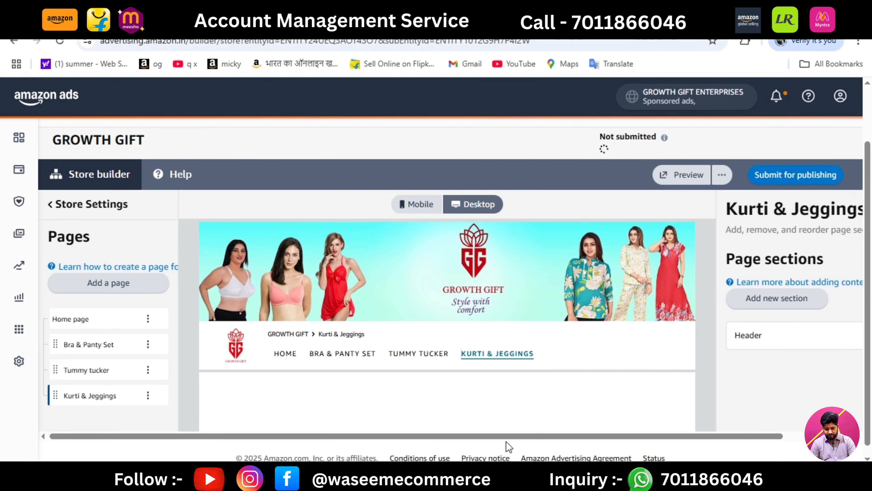
Add a Product Grid section to the Kurti & Jeggings page
left_click_drag(504, 434, 687, 440)
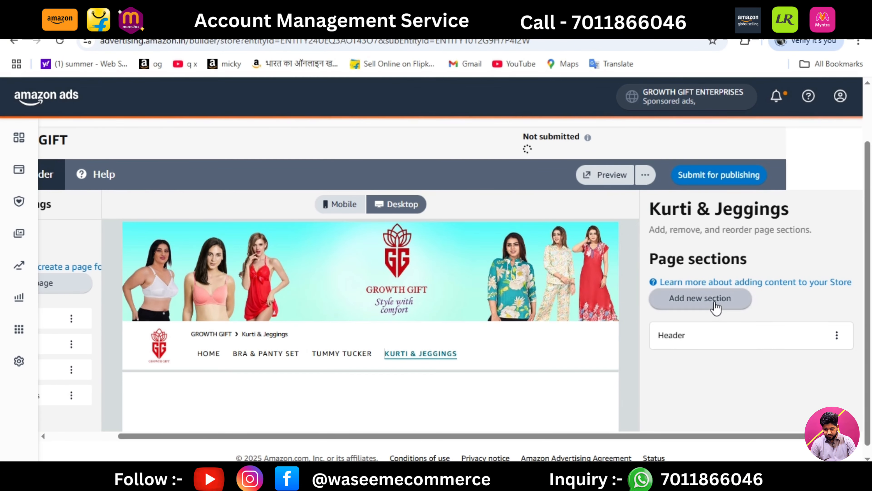
left_click(715, 306)
left_click_drag(858, 207, 857, 332)
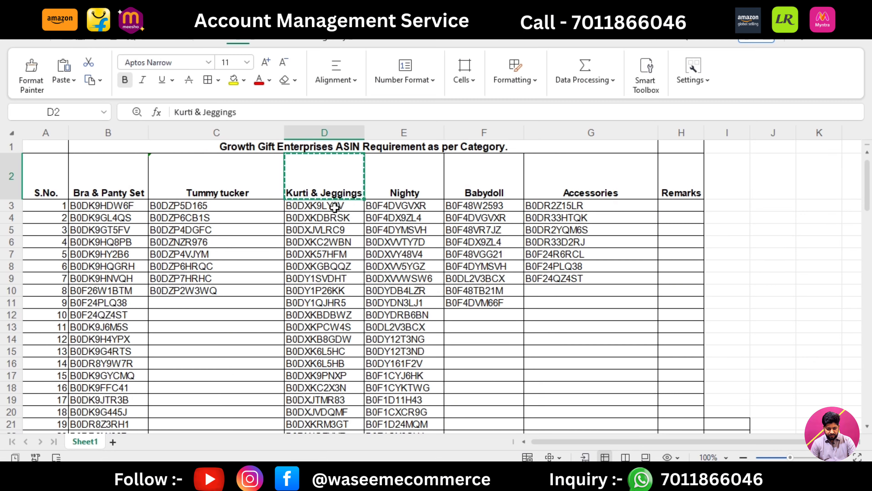
Copy all ASINs of the Kurti & Jeggings column, D3 to D70, from the spreadsheet and return to the store builder
left_click_drag(334, 206, 332, 272)
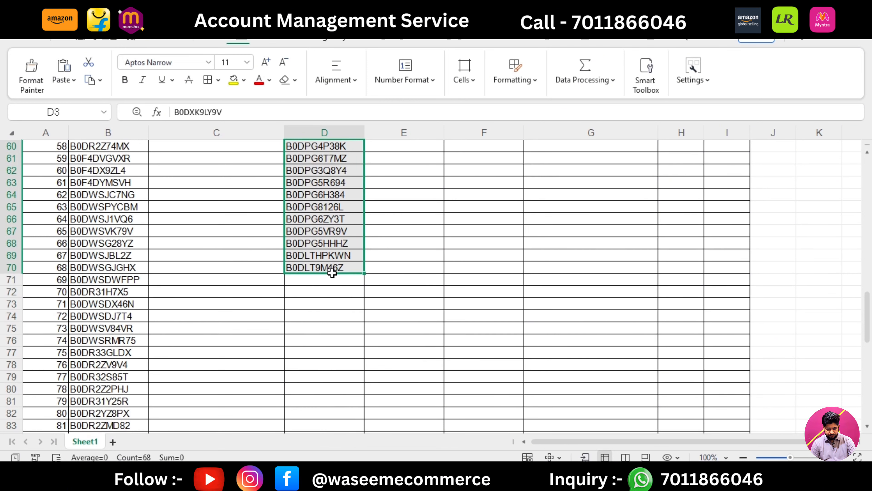
key("ctrl+c")
key("alt+Tab")
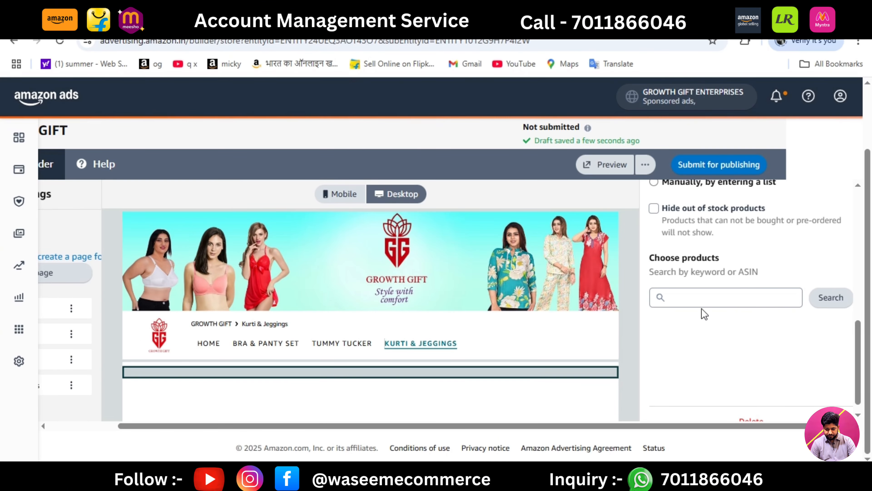
Switch the grid to manual entry by list, paste the copied Kurti & Jeggings ASINs into Choose products and apply them
left_click(655, 183)
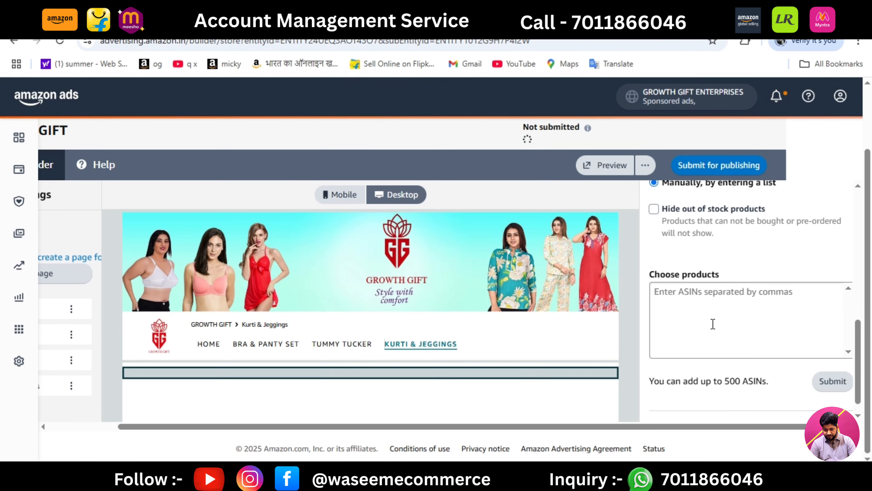
left_click(708, 317)
key("ctrl+v")
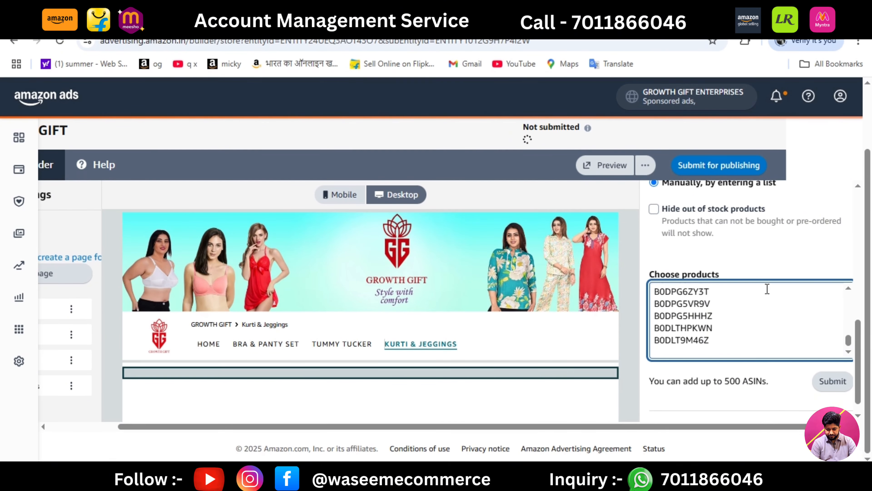
left_click(757, 248)
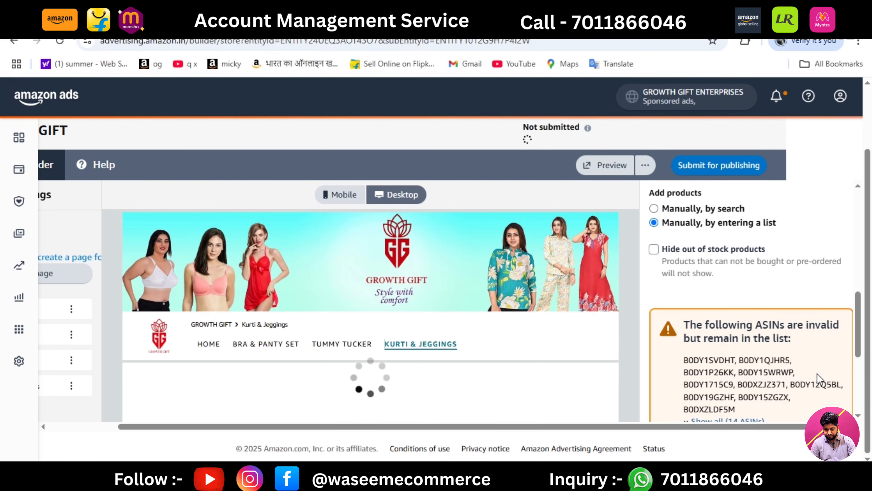
Close the product grid settings and return to the Kurti & Jeggings page sections to review the filled grid
left_click_drag(860, 325, 859, 369)
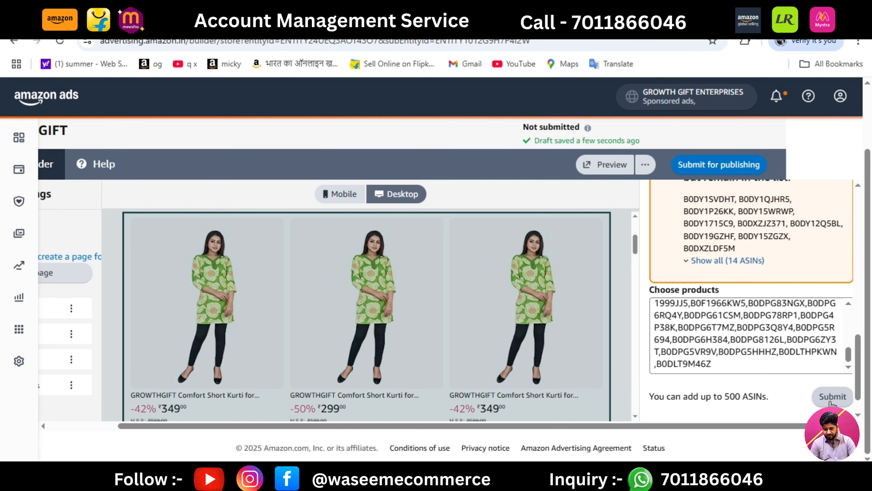
left_click_drag(857, 372, 859, 226)
left_click(675, 203)
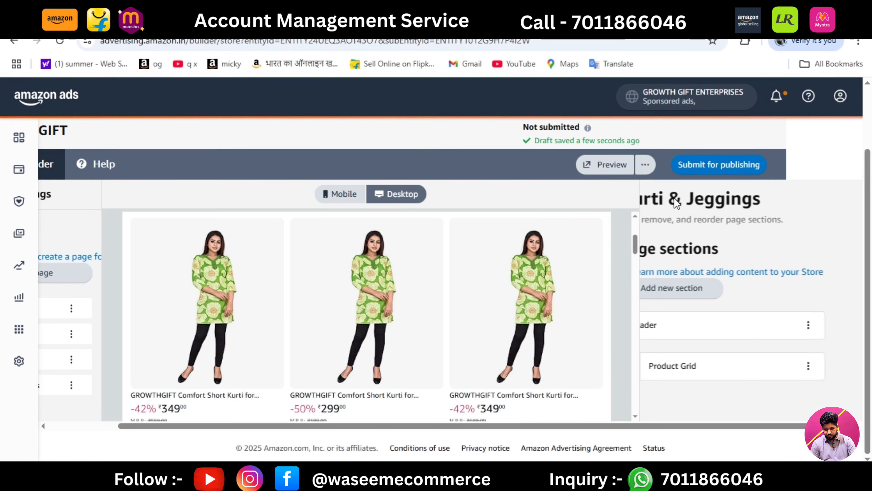
left_click_drag(636, 254, 633, 238)
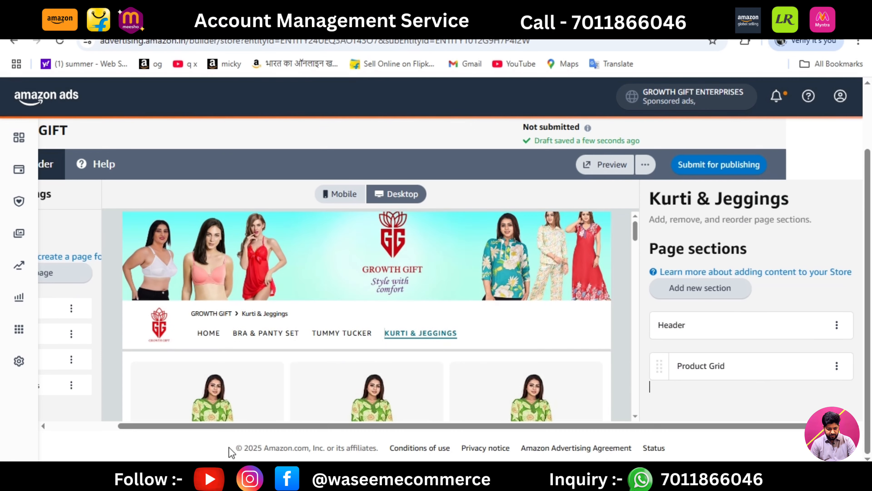
Copy the Nighty column heading, cell E2, from the spreadsheet and return to the Home page in the store builder
left_click_drag(244, 426, 173, 425)
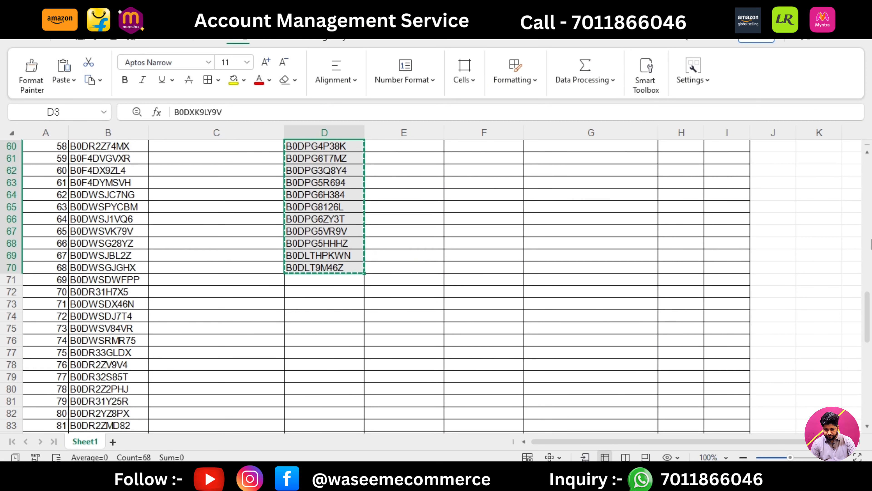
left_click_drag(867, 307, 867, 166)
left_click(408, 175)
key("ctrl+c")
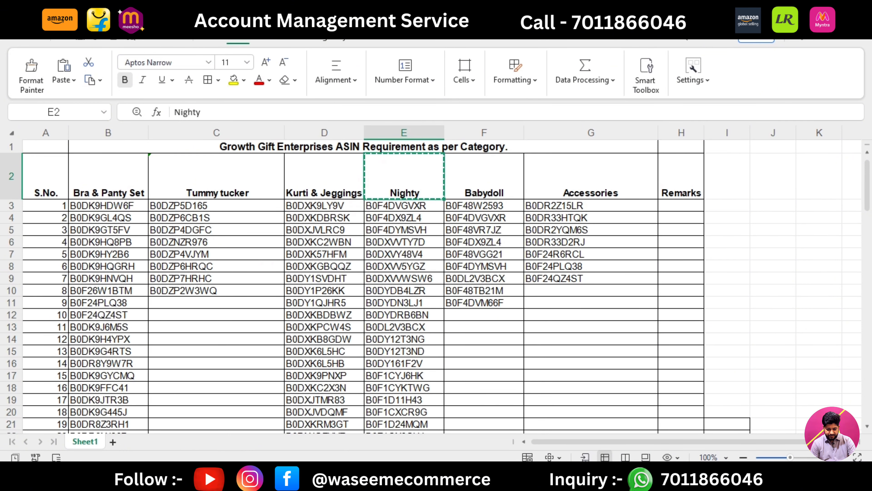
key("alt+Tab")
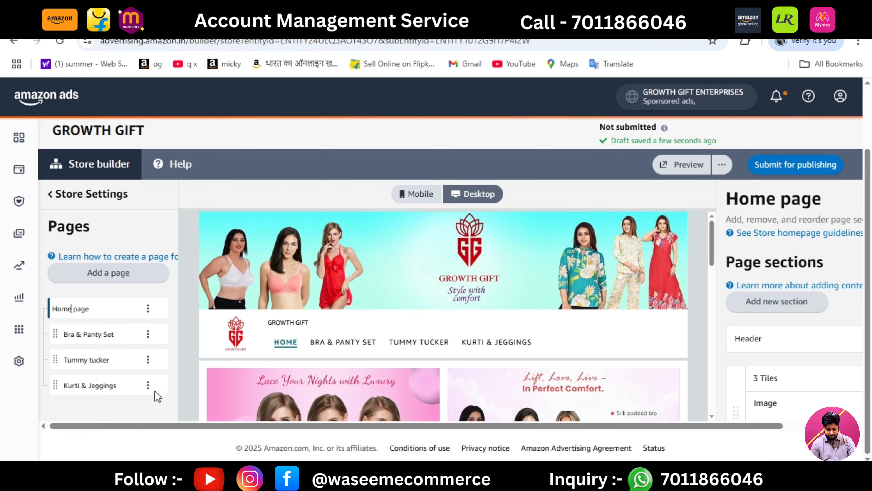
Create a page from the Blank template with Nighty as its page name and meta description
left_click(104, 273)
left_click(117, 283)
key("ctrl+v")
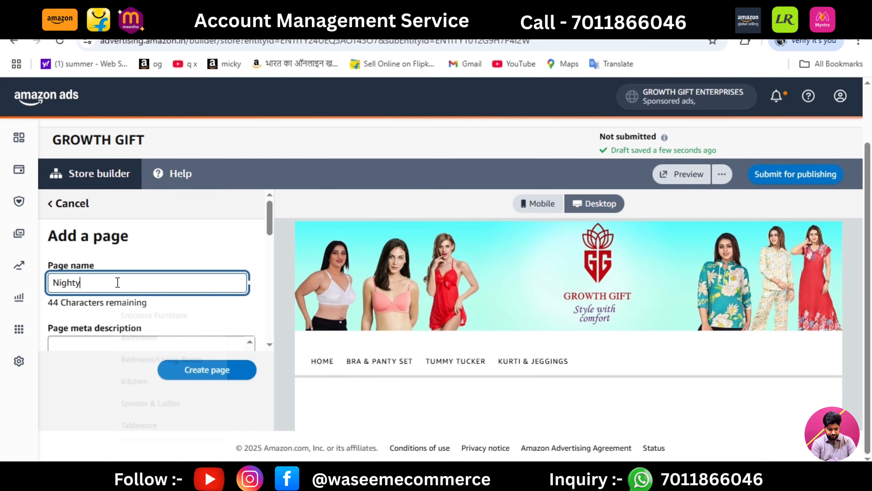
left_click(85, 340)
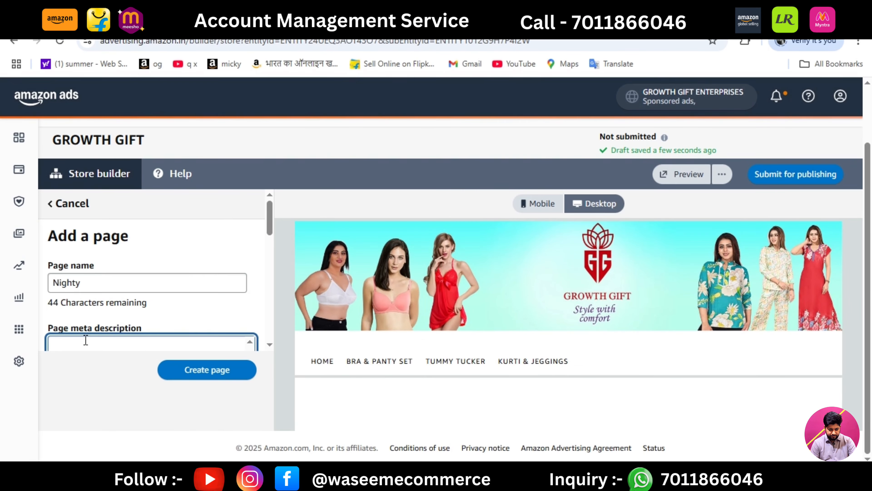
key("ctrl+v")
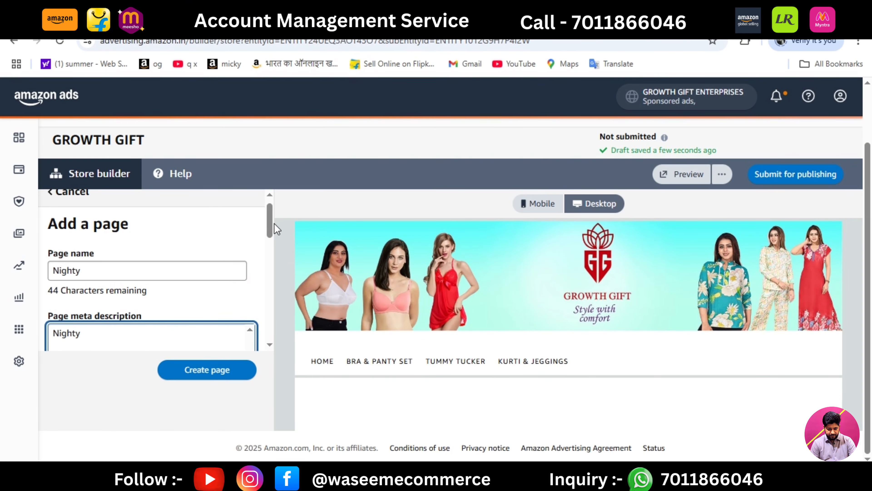
left_click_drag(269, 223, 271, 338)
left_click(203, 284)
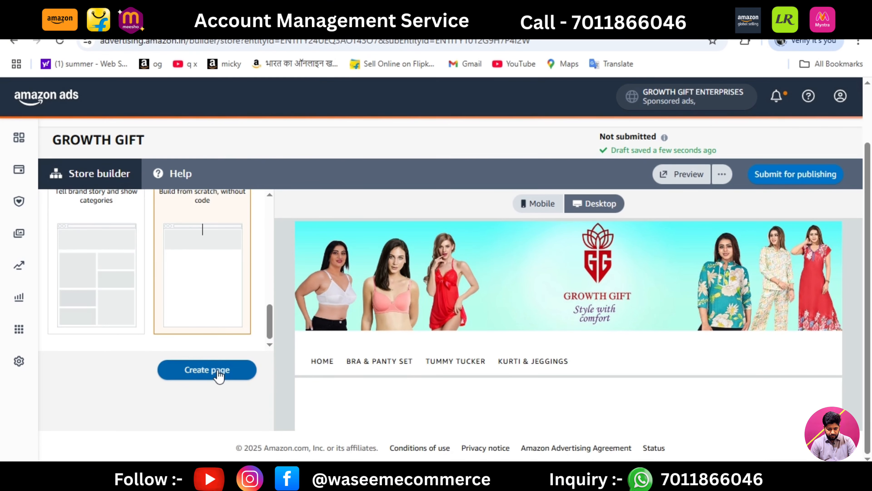
left_click(207, 370)
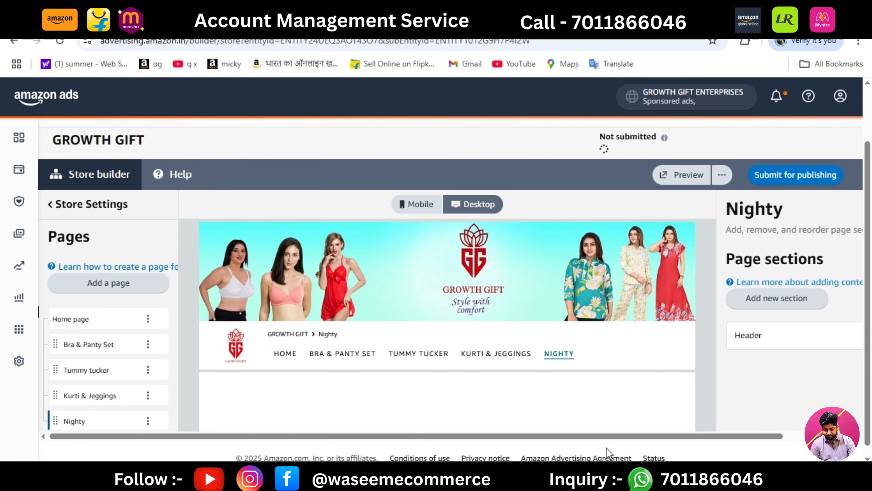
Add a Product Grid section to the Nighty page and set its products to manual entry by list
left_click(766, 299)
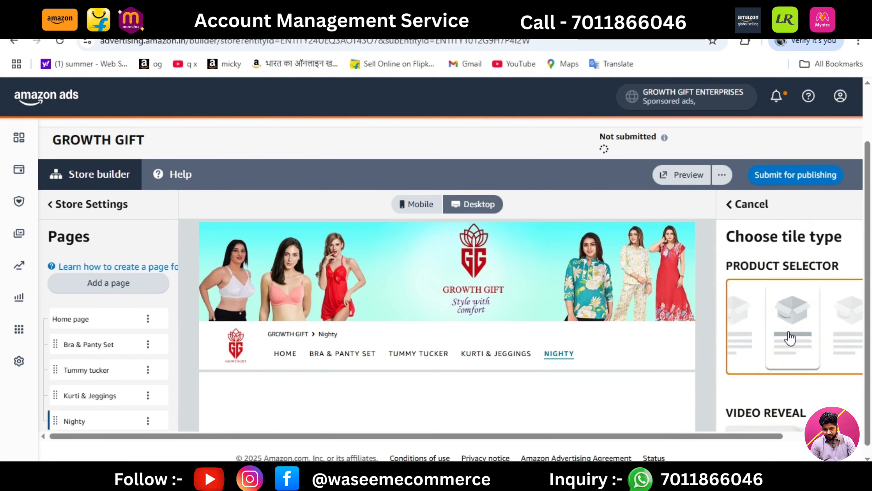
left_click_drag(726, 435, 796, 435)
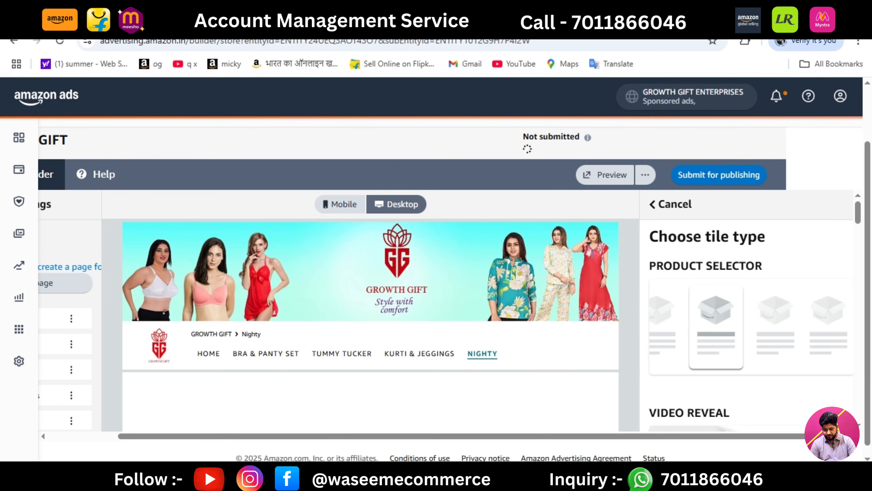
left_click_drag(858, 220, 858, 340)
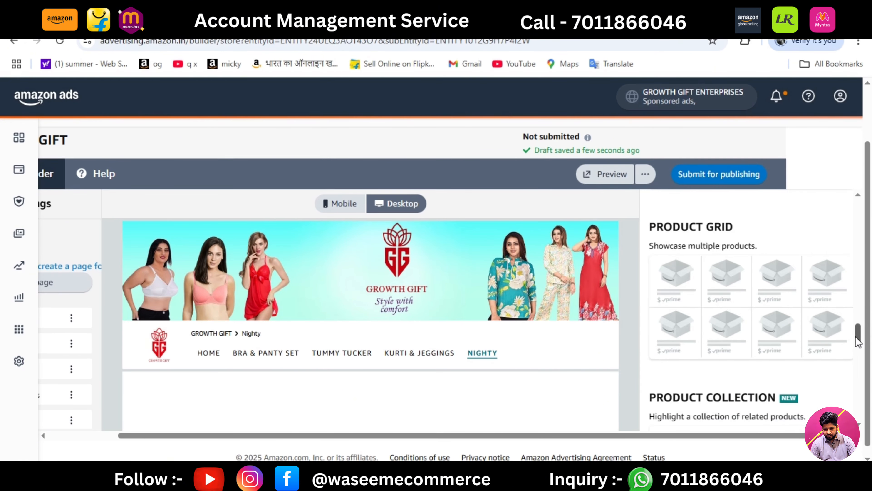
left_click(713, 352)
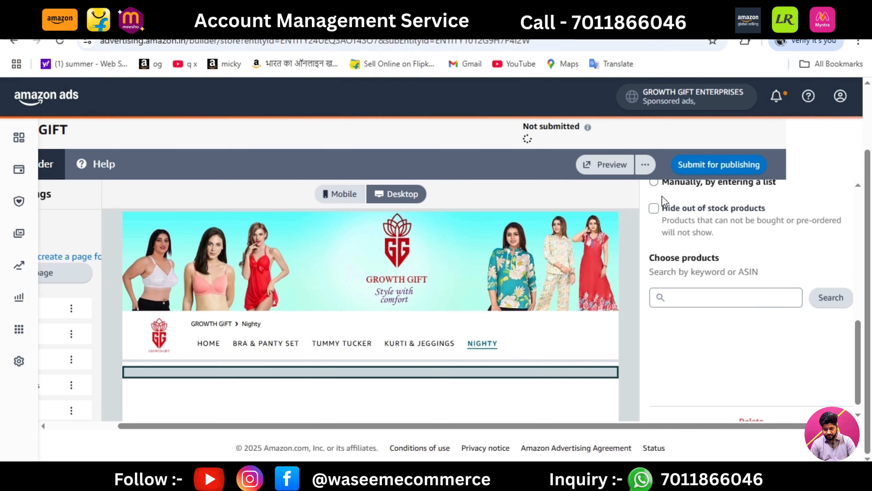
left_click(654, 182)
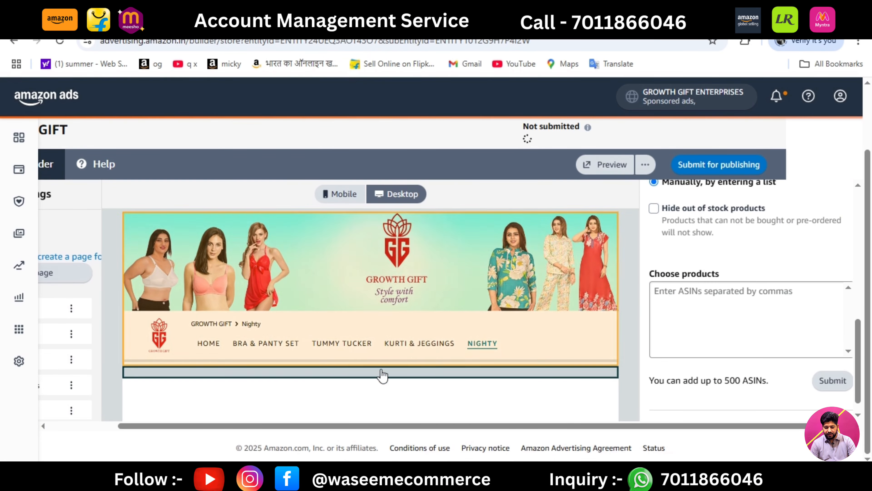
Copy all ASINs of the Nighty column, E3 to E33, from the spreadsheet and return to the store builder
left_click(381, 480)
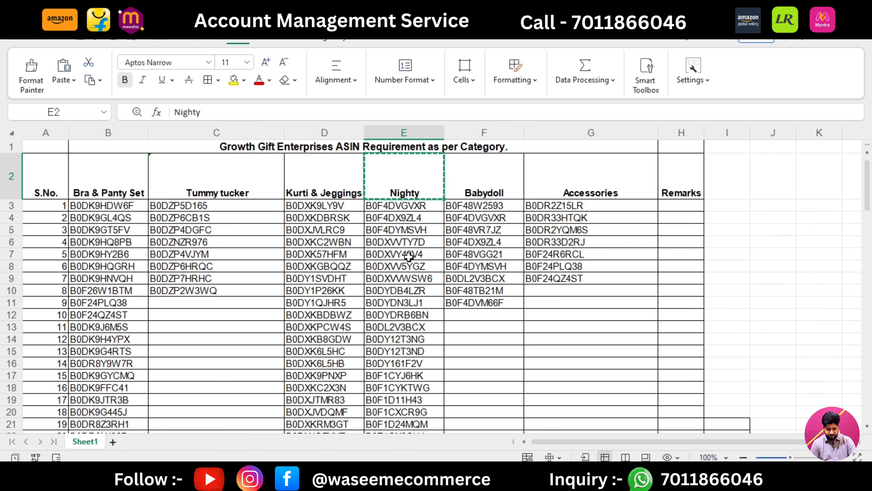
left_click(413, 205)
left_click_drag(417, 215, 411, 390)
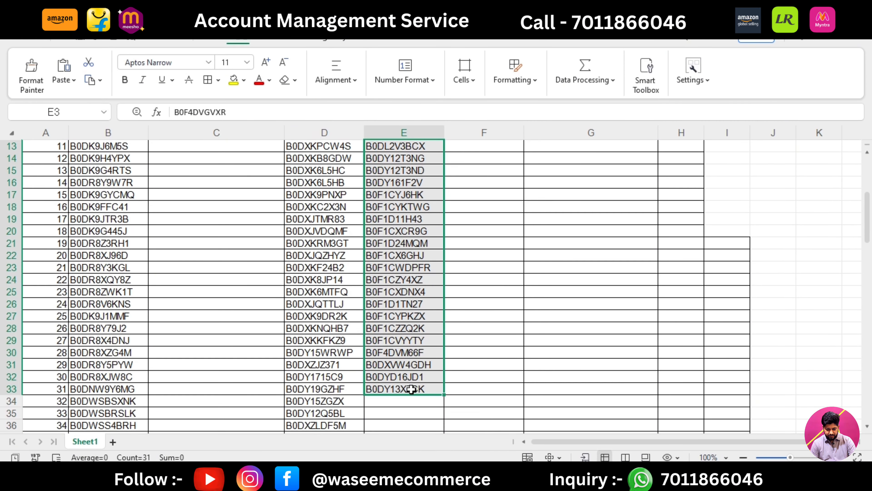
key("ctrl+c")
key("alt+Tab")
Paste the copied Nighty ASINs into Choose products, submit them and close the grid settings
left_click(699, 292)
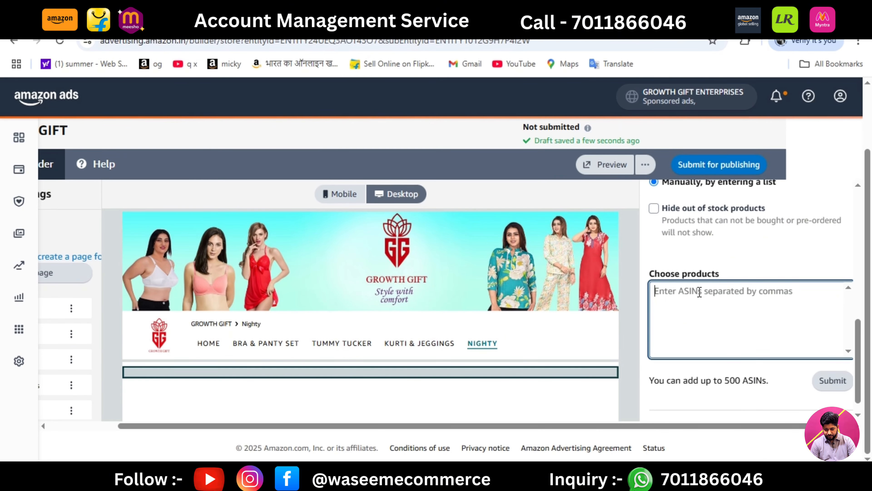
key("ctrl+v")
left_click(746, 261)
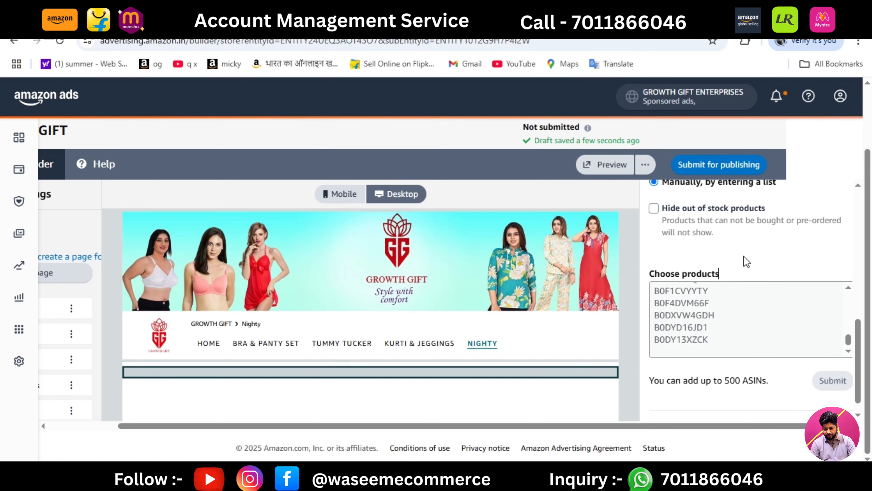
left_click(833, 381)
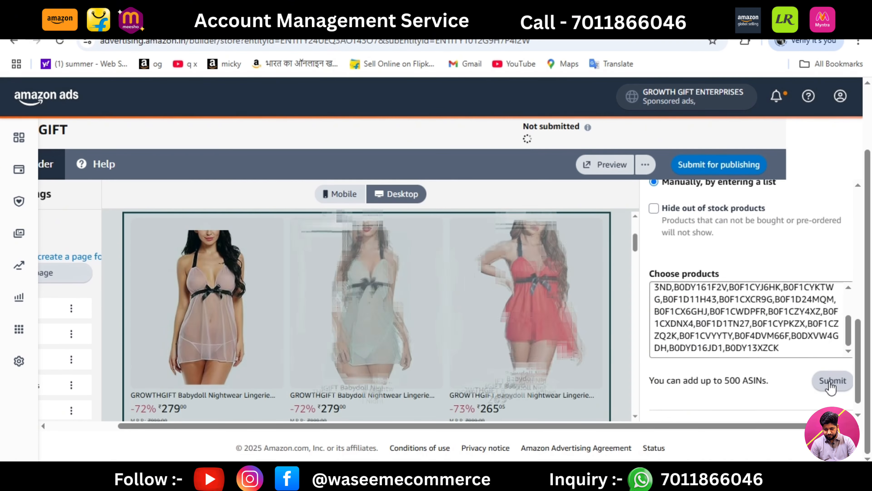
left_click_drag(859, 346, 858, 207)
left_click(664, 195)
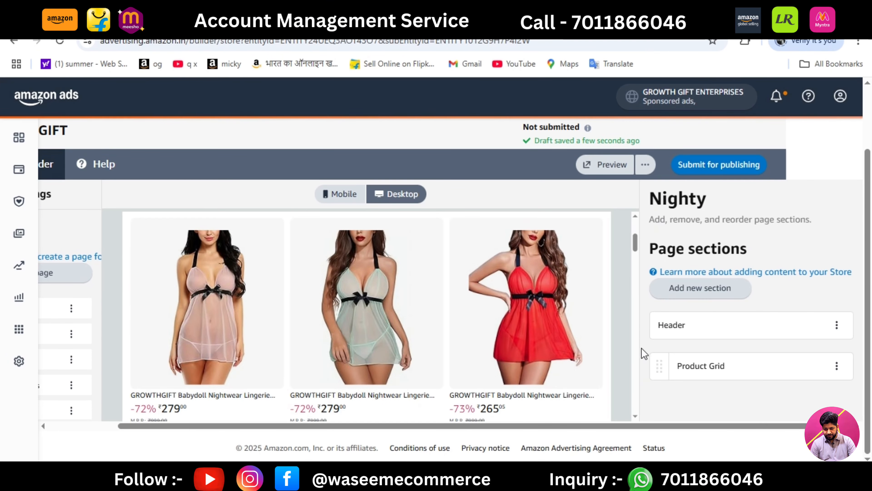
Copy the Babydoll column heading, cell F2, from the spreadsheet and return to the Home page in the store builder
left_click_drag(614, 426, 456, 401)
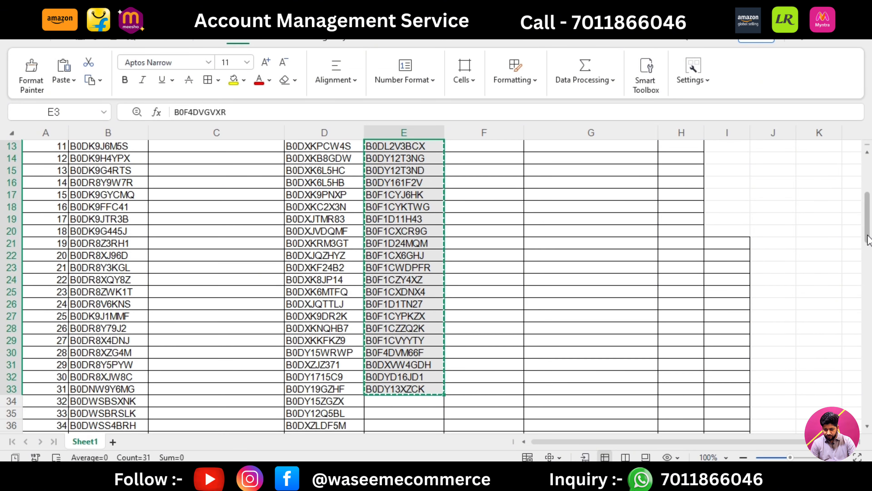
left_click_drag(868, 239, 869, 183)
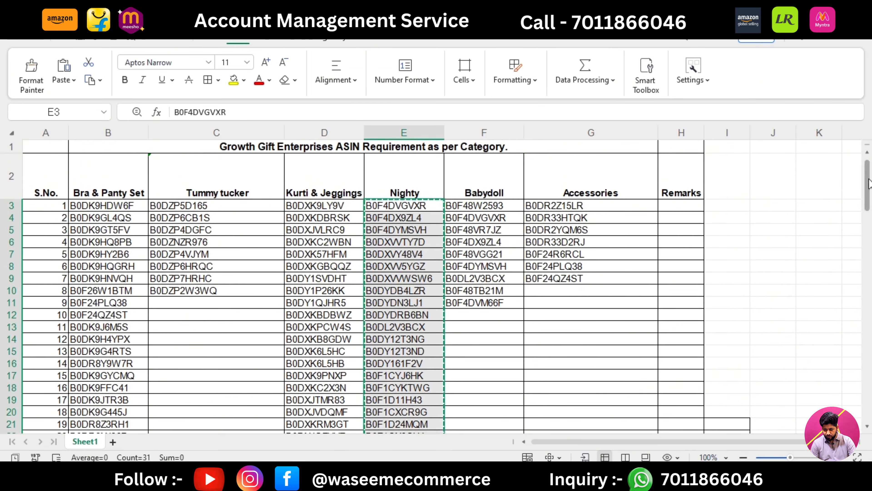
left_click(481, 186)
key("ctrl+c")
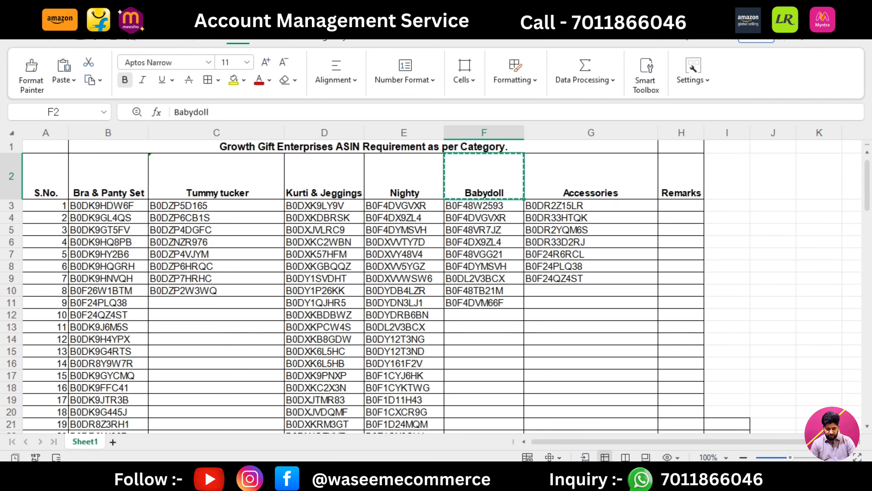
left_click(364, 478)
left_click(74, 309)
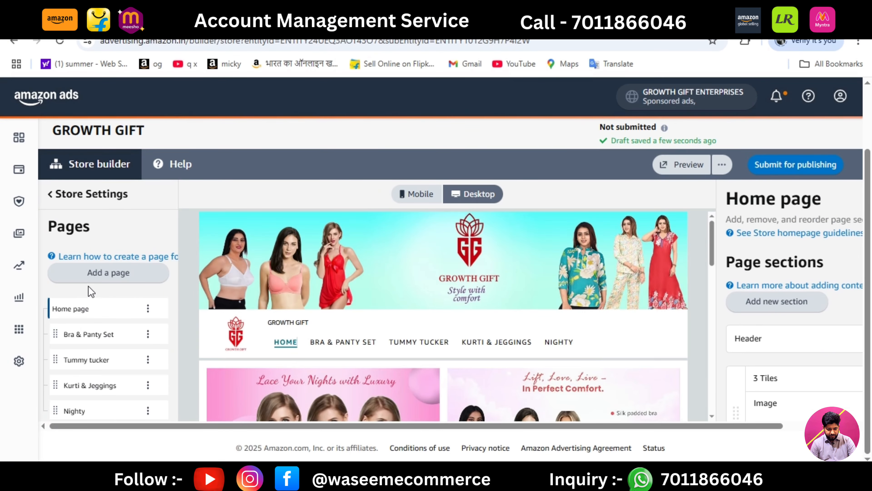
Create a page from the Blank template with Babydoll as its page name and meta description
left_click(103, 277)
left_click(126, 286)
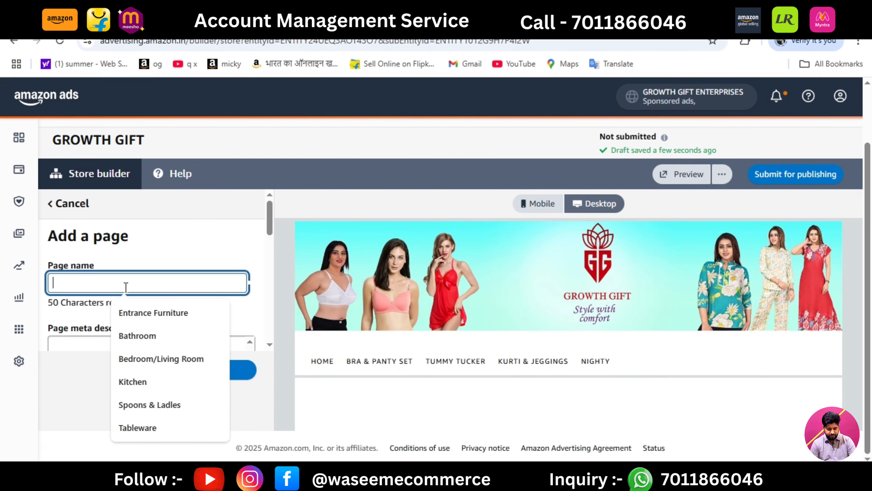
type("Babydoll")
left_click(110, 344)
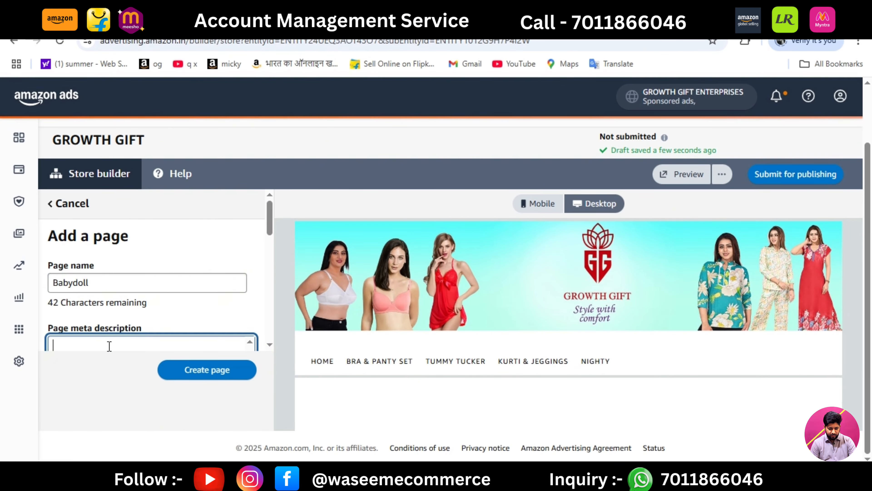
type("Babydoll")
left_click_drag(269, 212, 268, 318)
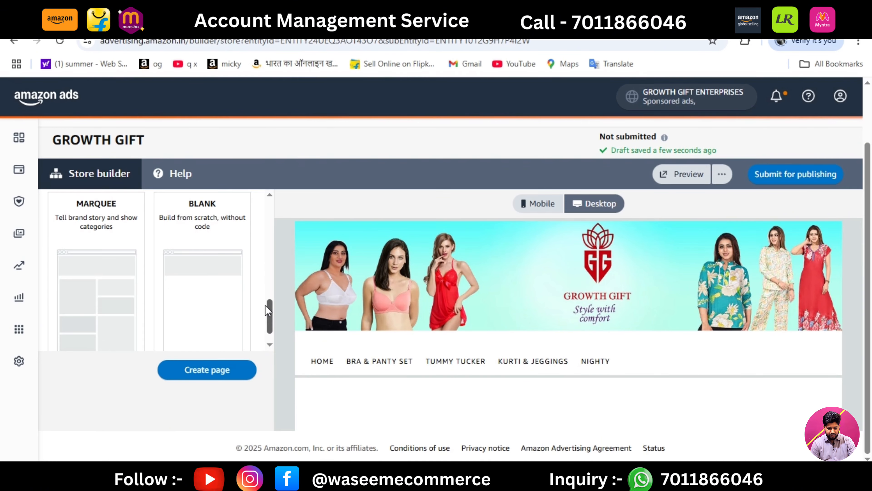
left_click(208, 369)
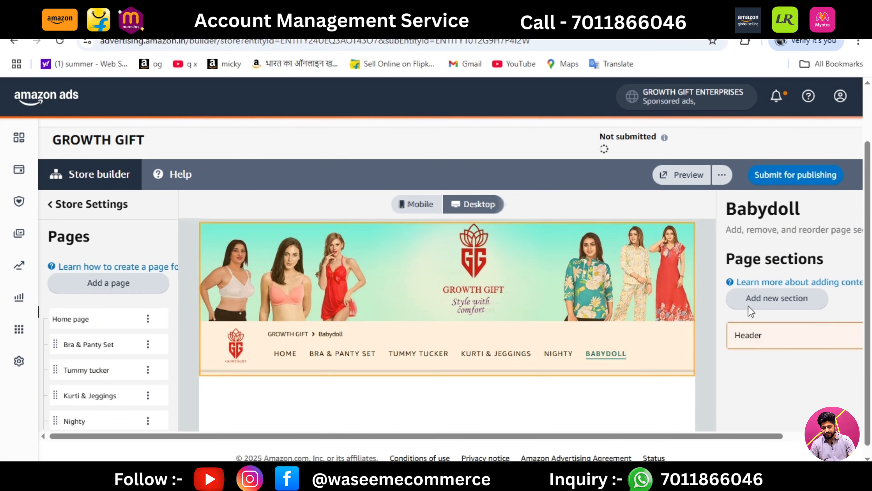
Add a Product Grid section to the Babydoll page
scroll(731, 433, "right", 3)
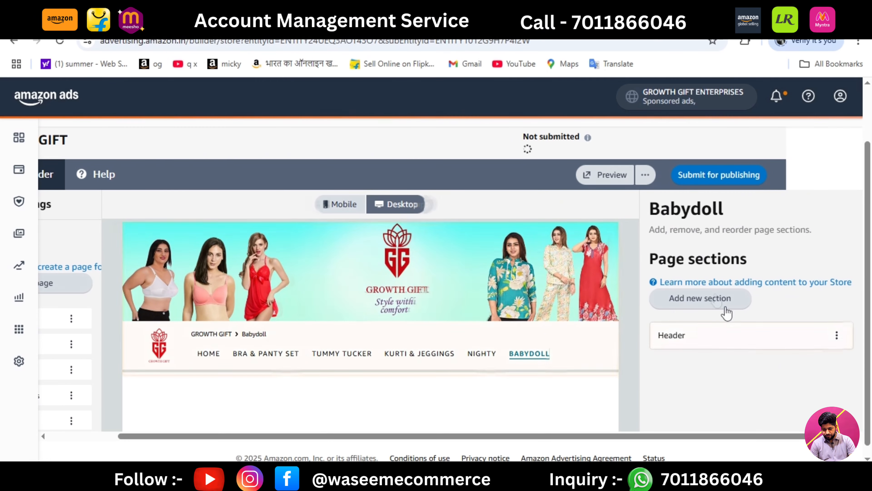
left_click(699, 297)
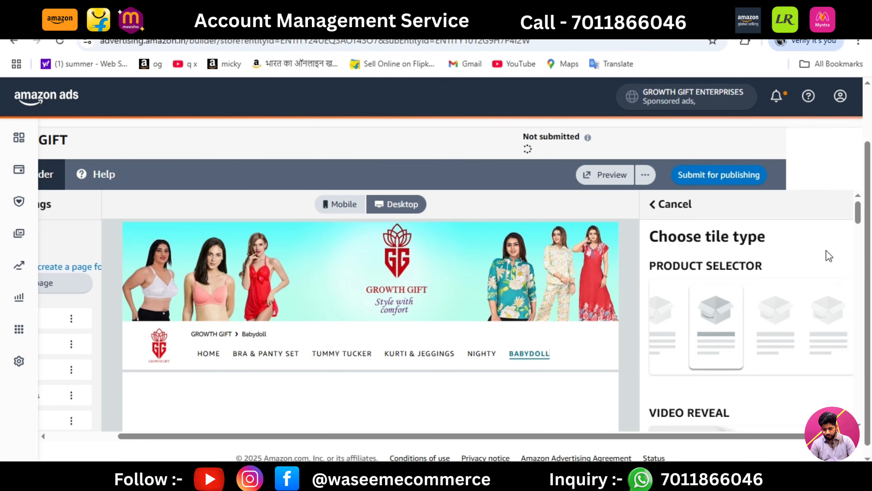
left_click_drag(856, 210, 857, 343)
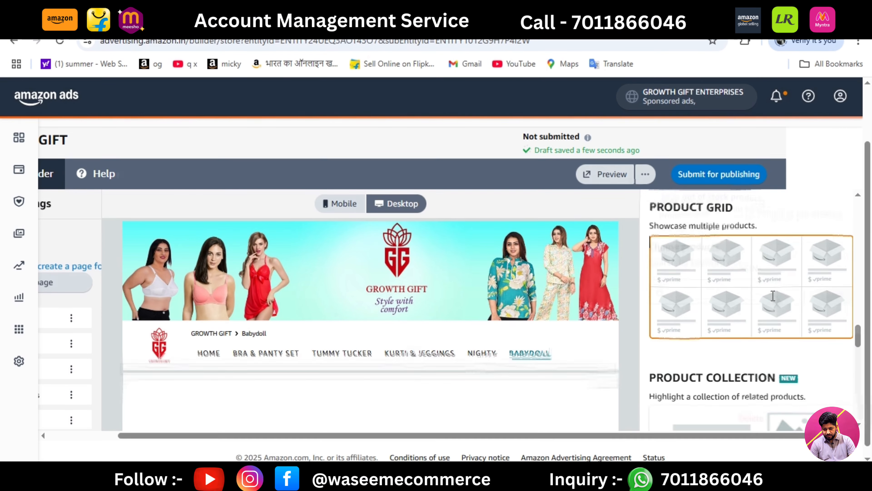
left_click(773, 295)
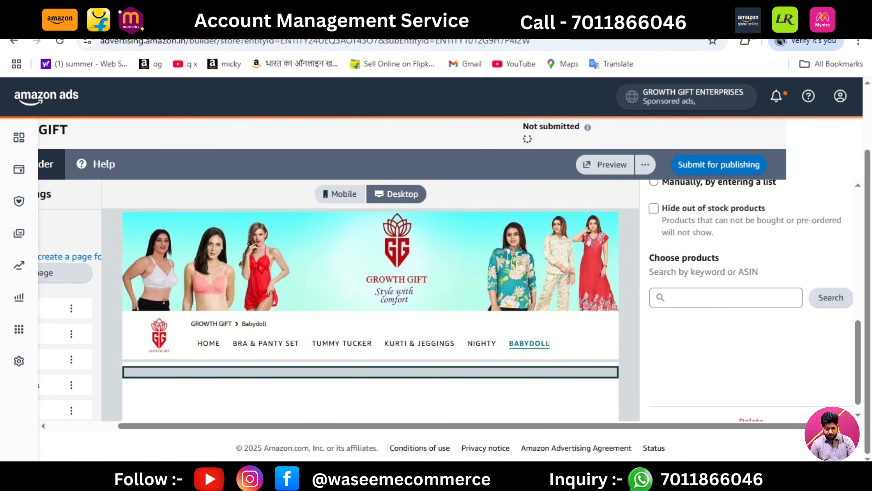
Copy the Babydoll ASINs, cells F3 to F11, from the spreadsheet and return to the store builder
left_click(357, 478)
left_click_drag(479, 205, 474, 299)
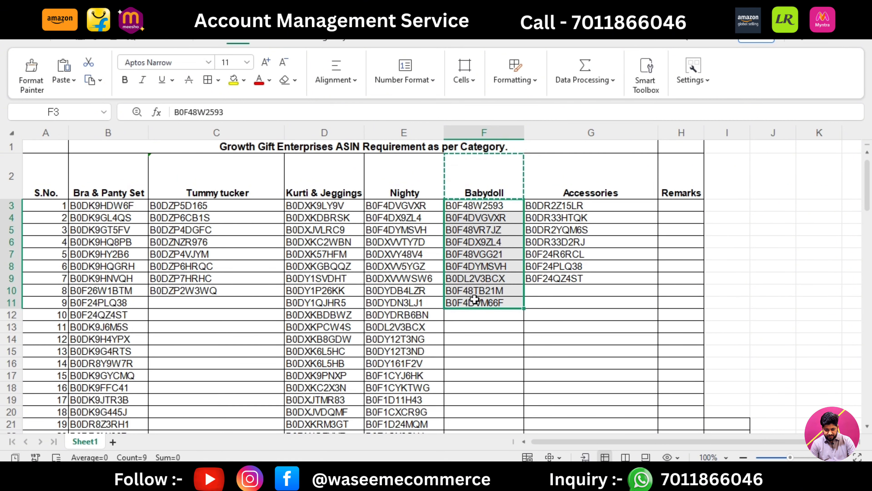
key("ctrl+c")
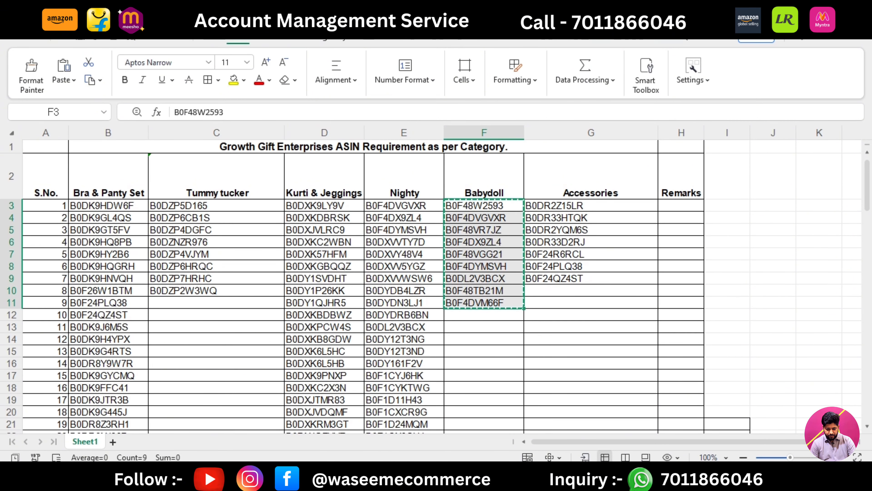
key("alt+Tab")
Set the Babydoll product grid to a manually entered list, paste and submit the copied ASINs, and close the grid settings
left_click(654, 183)
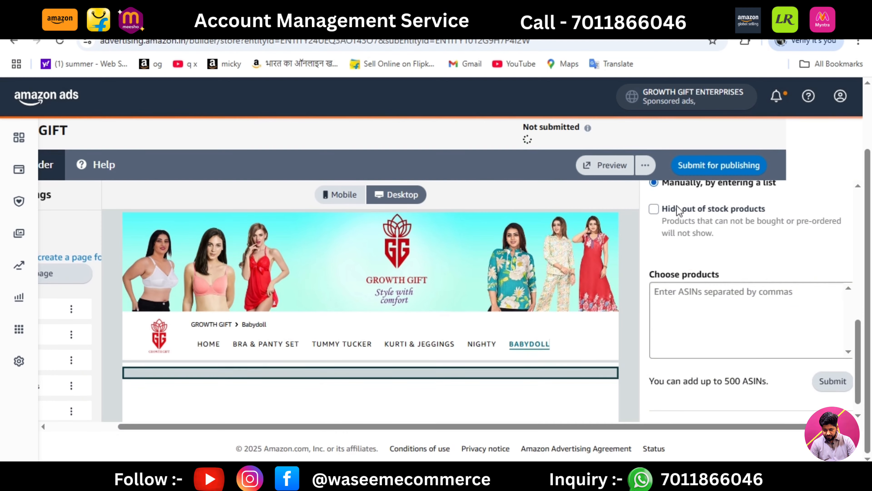
left_click(707, 303)
key("ctrl+v")
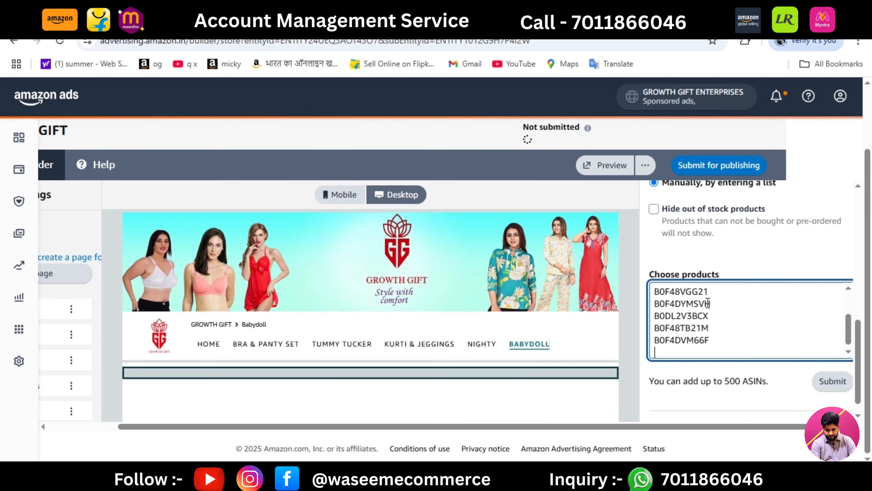
left_click(773, 251)
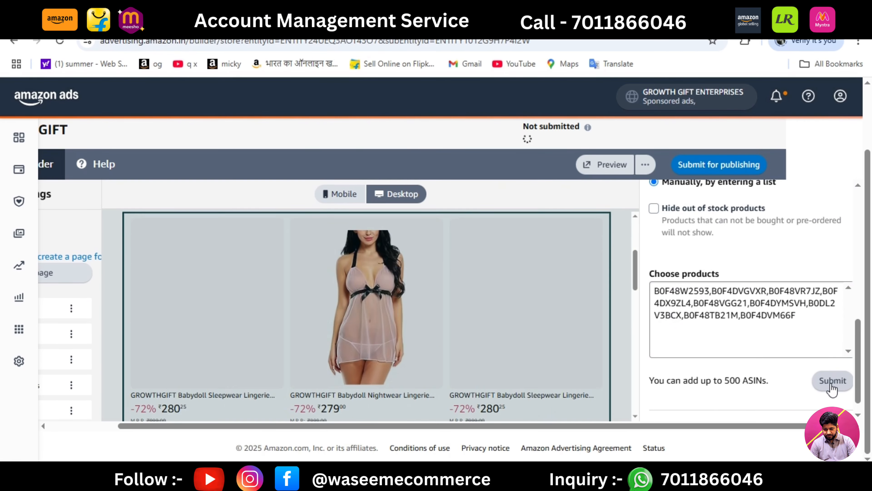
scroll(859, 320, "up", 3)
scroll(858, 319, "up", 2)
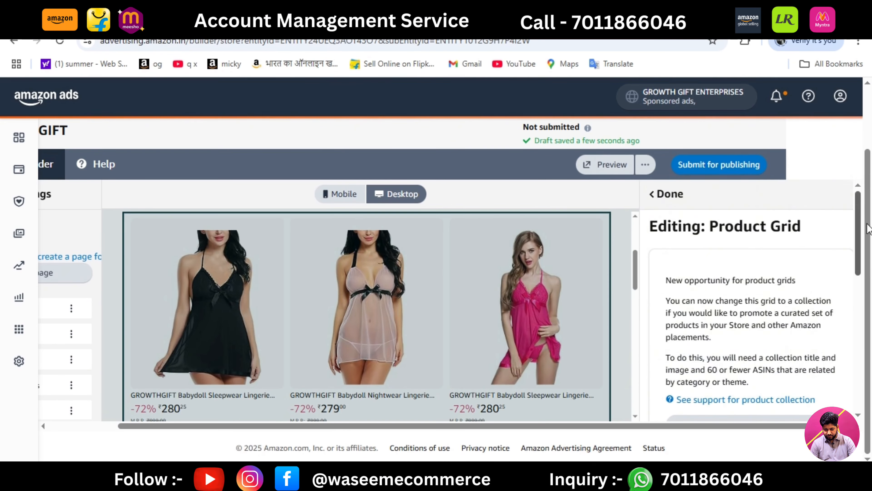
left_click(672, 194)
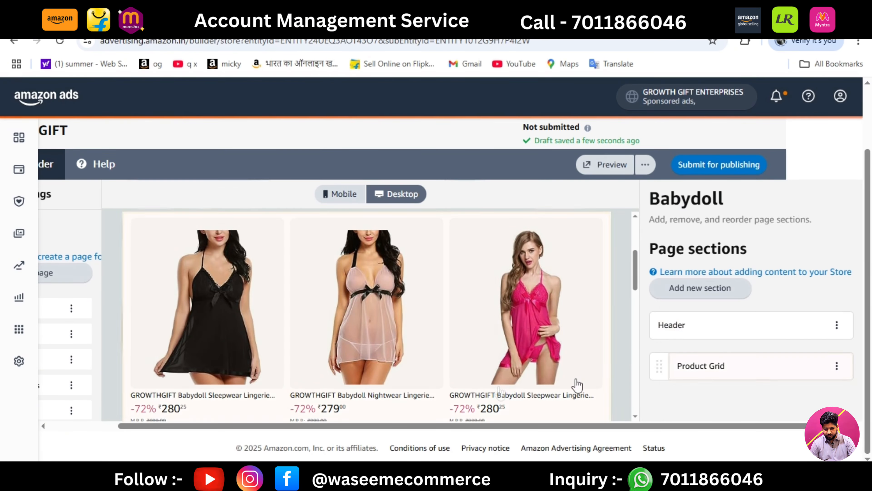
Return to the Home page in the store's page list and start adding another page
left_click_drag(411, 427, 379, 427)
left_click_drag(659, 281, 659, 248)
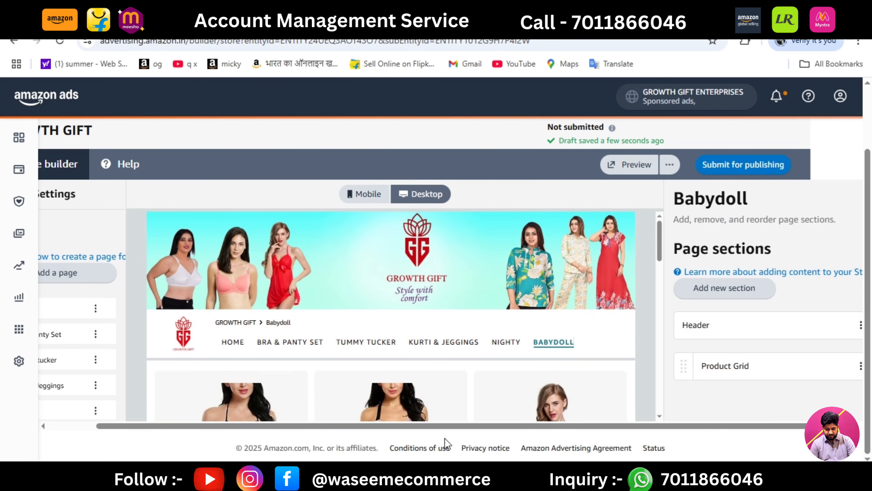
left_click_drag(445, 427, 356, 426)
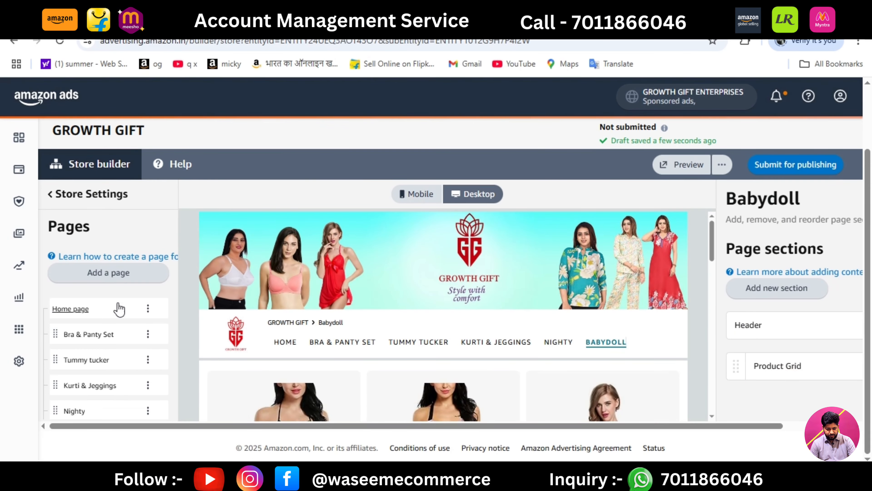
left_click(65, 309)
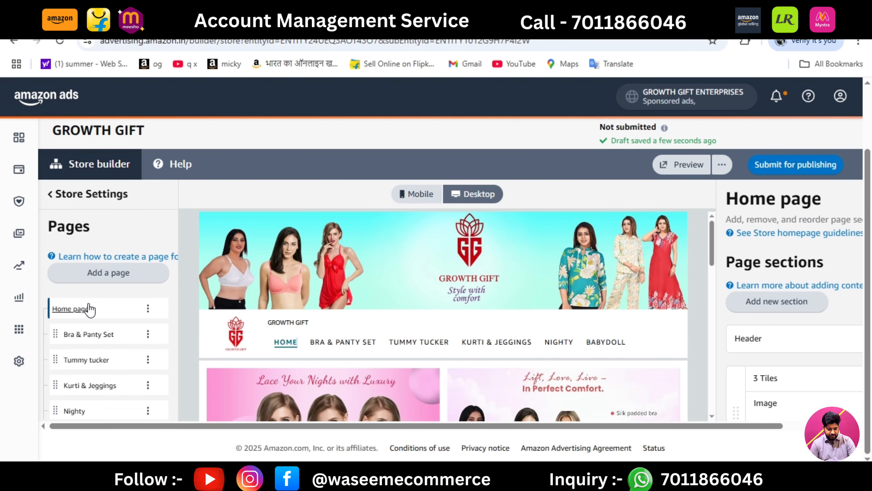
left_click(98, 273)
Copy the Accessories column heading, cell G2, from the spreadsheet and return to the store builder
key("alt+Tab")
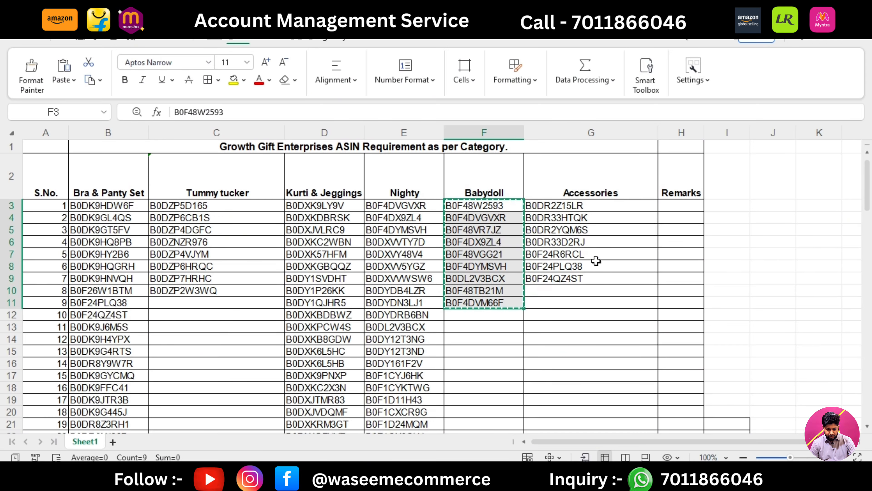
left_click(592, 186)
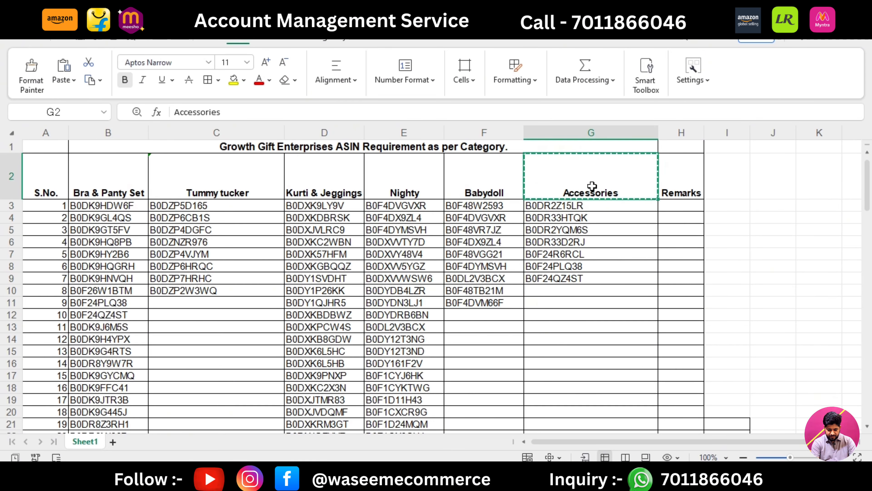
key("ctrl+c")
key("alt+Tab")
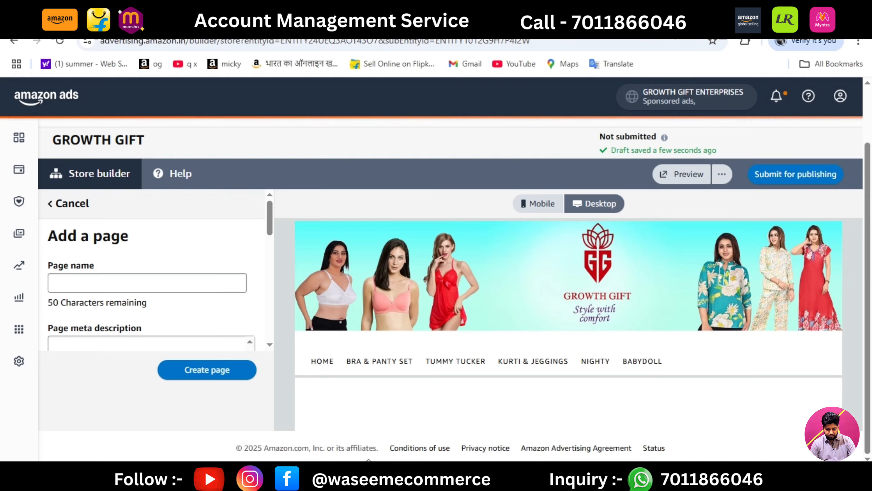
Create a page from the Blank template with Accessories as its page name and meta description
left_click(169, 281)
key("ctrl+v")
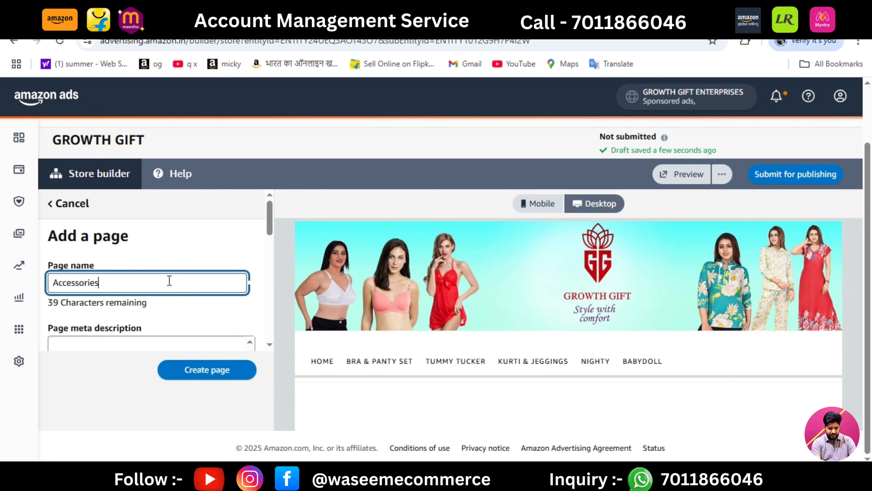
left_click(109, 343)
key("ctrl+v")
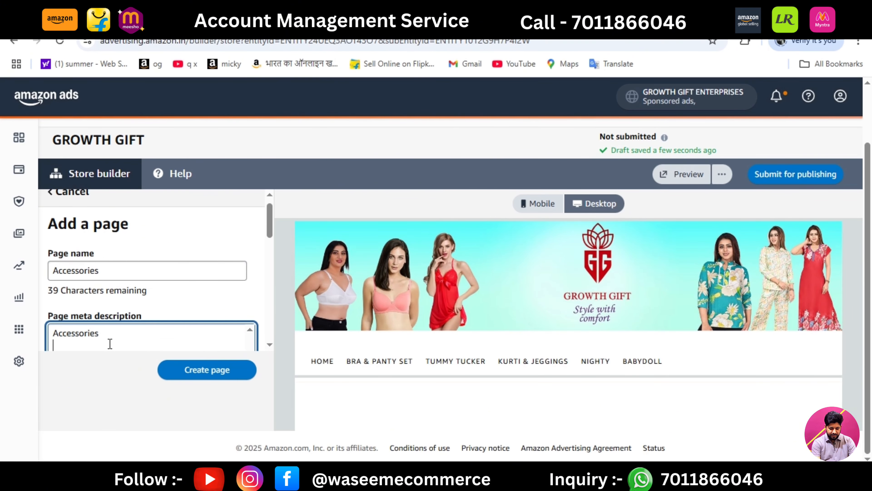
left_click_drag(271, 224, 275, 320)
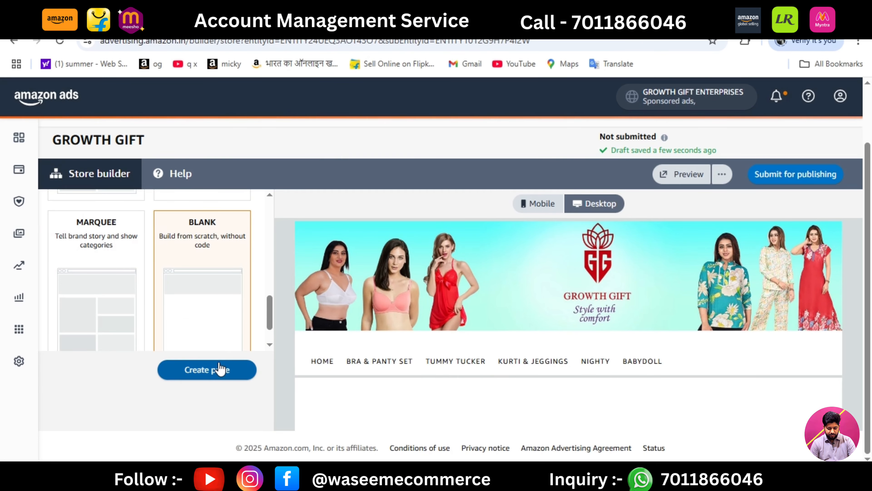
left_click(216, 370)
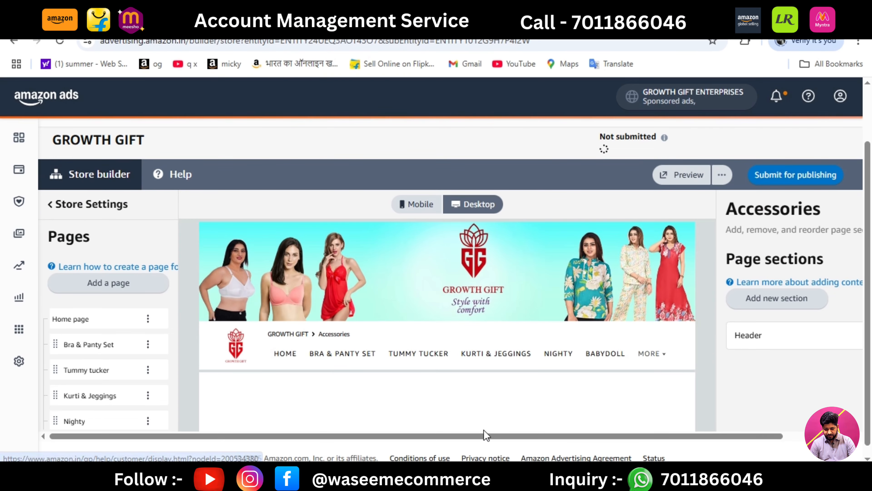
Add a Product Grid section to the Accessories page
left_click_drag(535, 440, 689, 407)
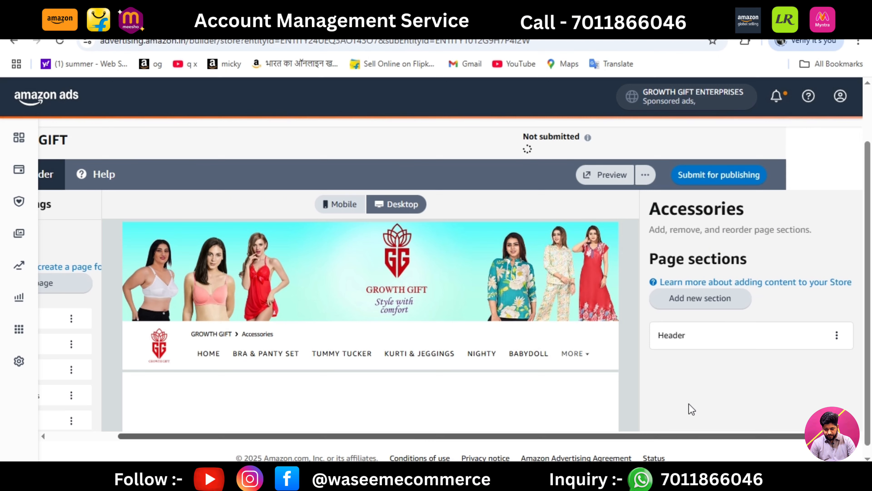
left_click(718, 311)
scroll(862, 243, "down", 15)
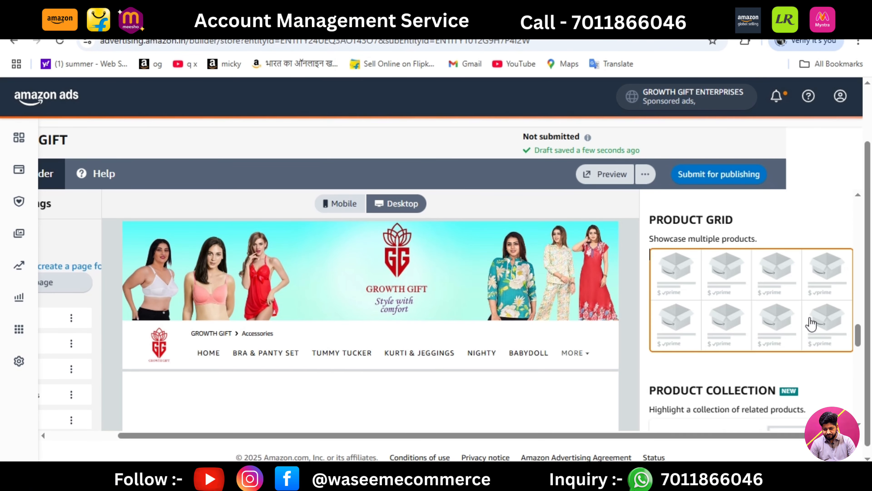
left_click(811, 323)
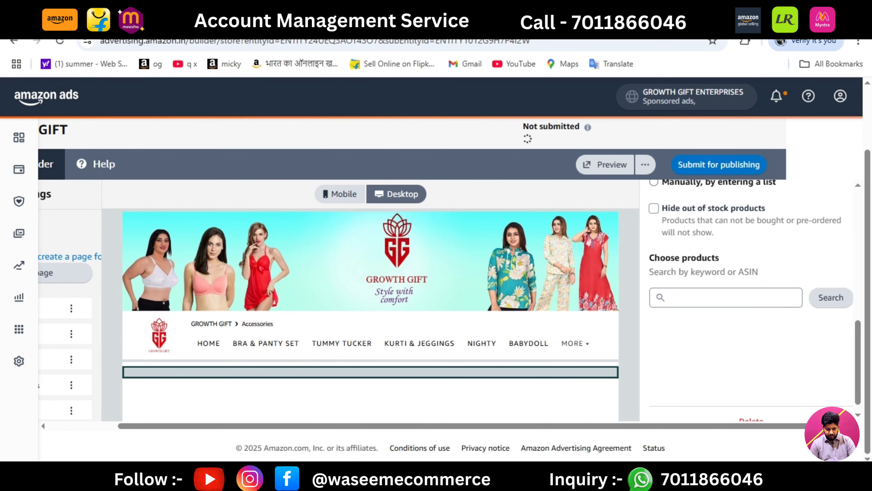
Copy the Accessories ASINs, cells G3 to G9, from the spreadsheet and return to the store builder
key("alt+Tab")
left_click_drag(575, 205, 587, 279)
key("ctrl+c")
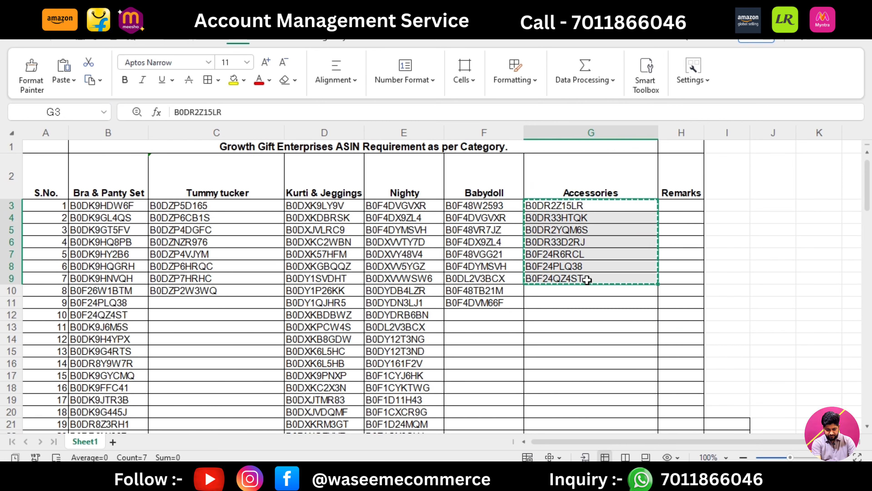
key("alt+Tab")
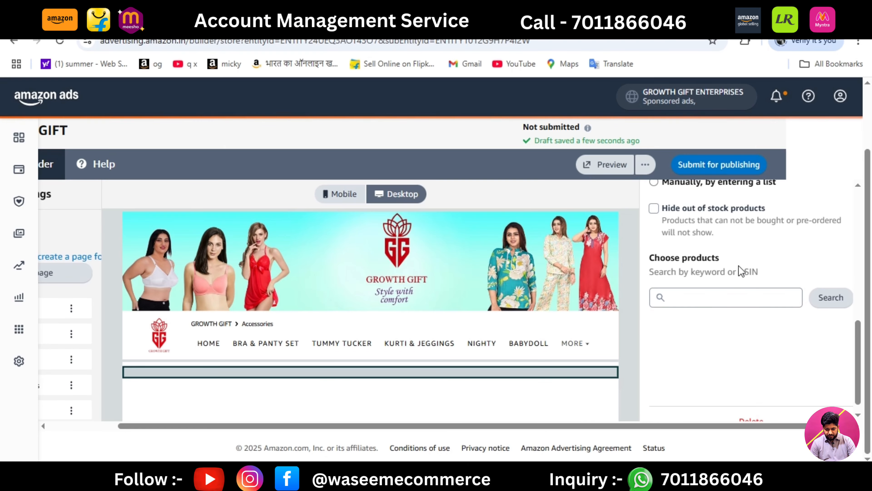
Set the Accessories product grid to a manually entered list, paste and submit the copied ASINs, and close the grid settings
left_click(666, 184)
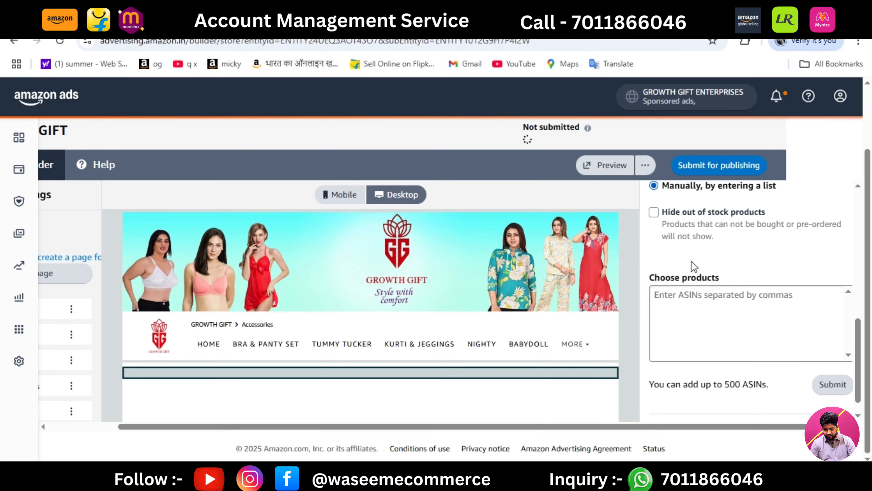
left_click(706, 296)
key("ctrl+v")
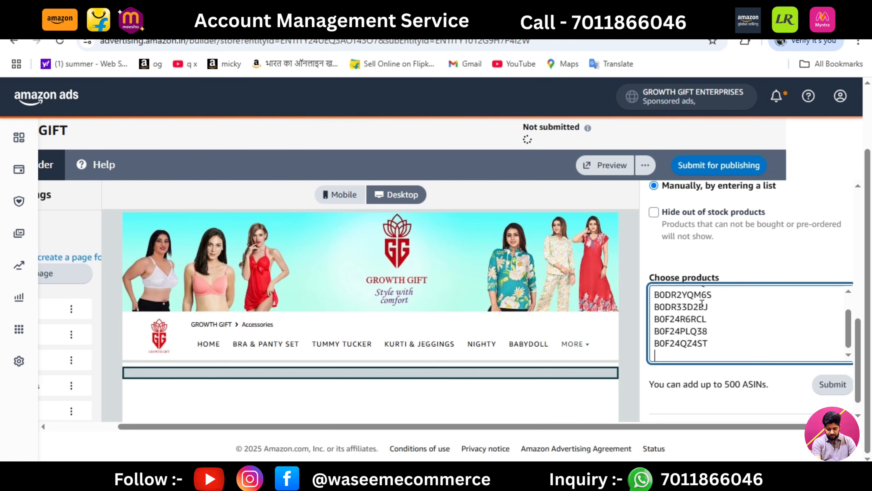
left_click(767, 265)
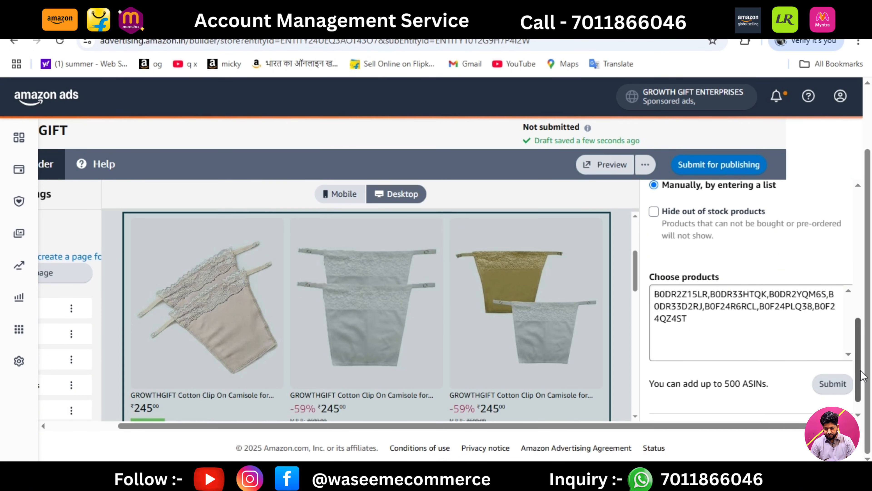
left_click_drag(860, 371, 857, 240)
left_click(668, 195)
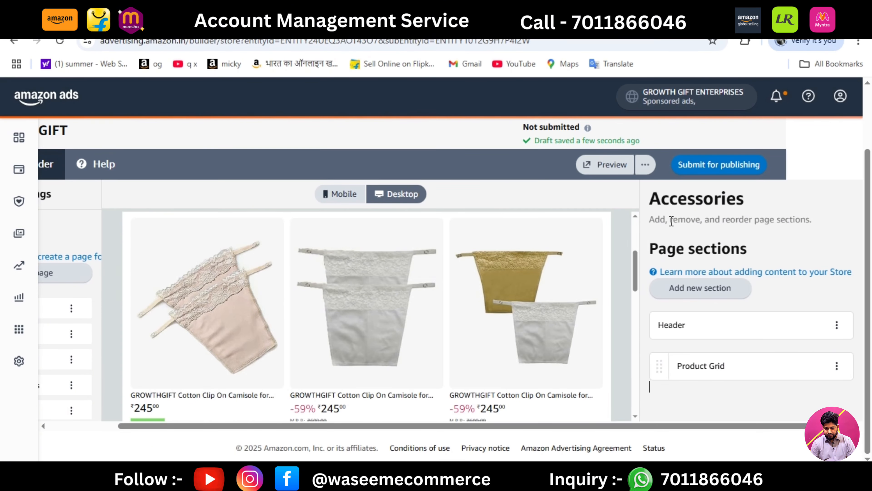
scroll(638, 273, "up", 4)
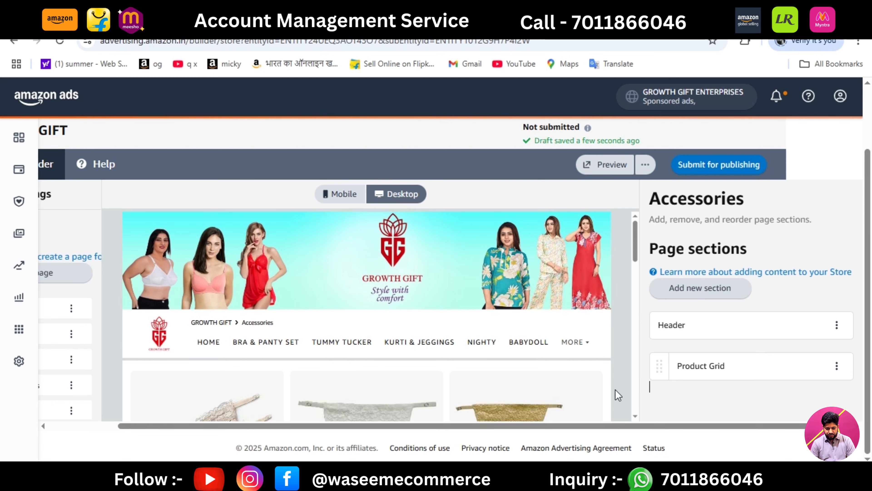
left_click_drag(655, 427, 584, 425)
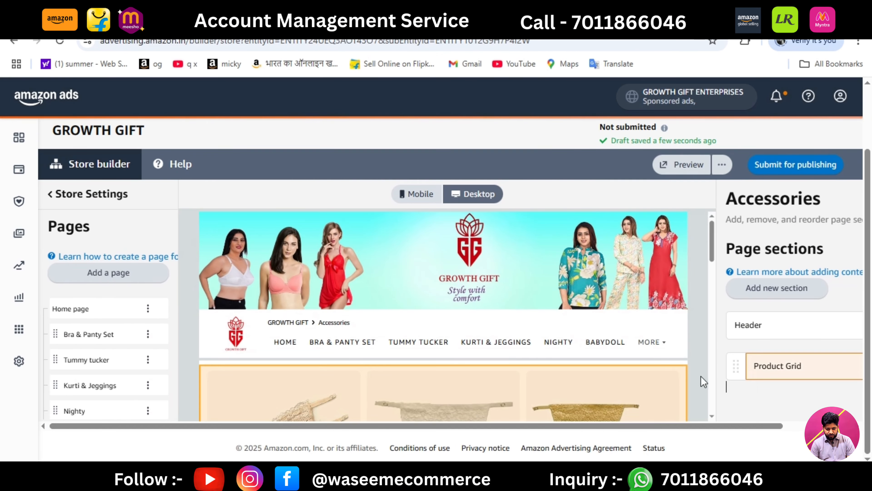
left_click(293, 347)
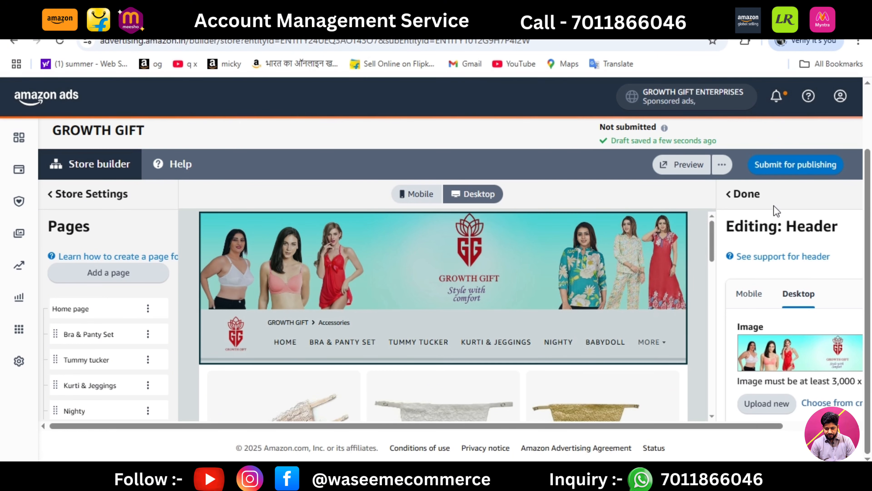
left_click(745, 194)
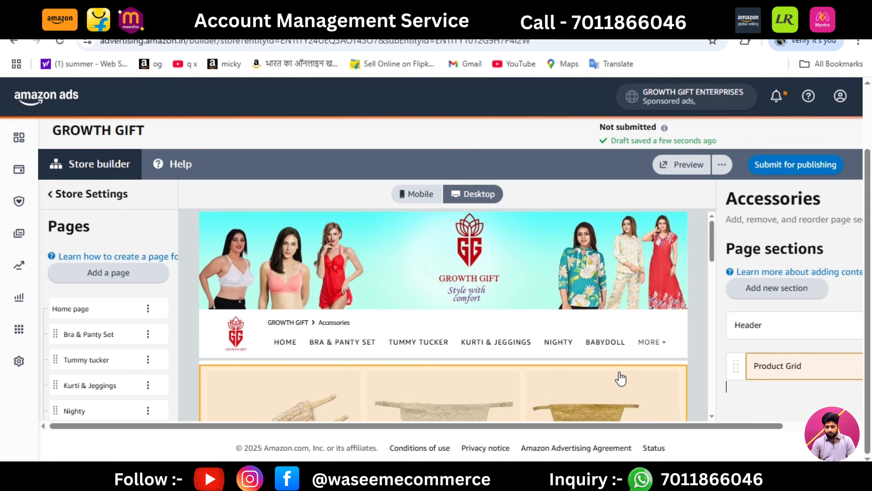
Preview the store and examine how its Accessories page and Home page look to shoppers
left_click(684, 168)
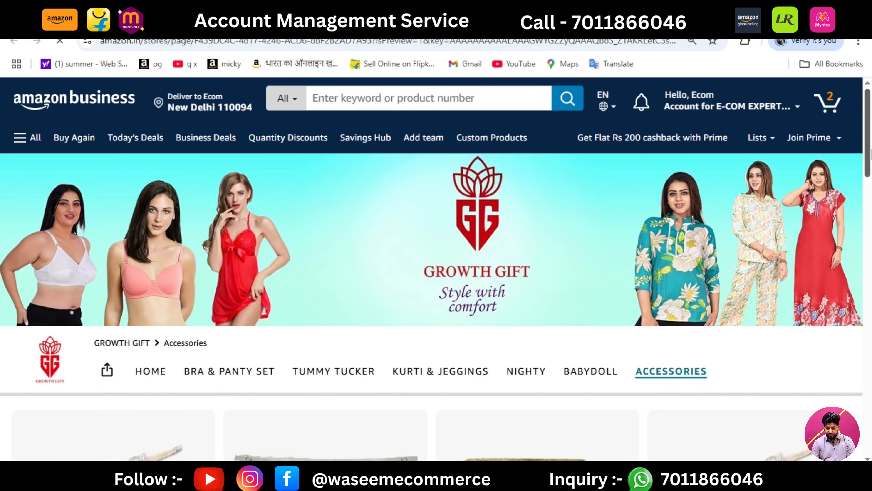
scroll(870, 171, "down", 5)
scroll(870, 178, "up", 3)
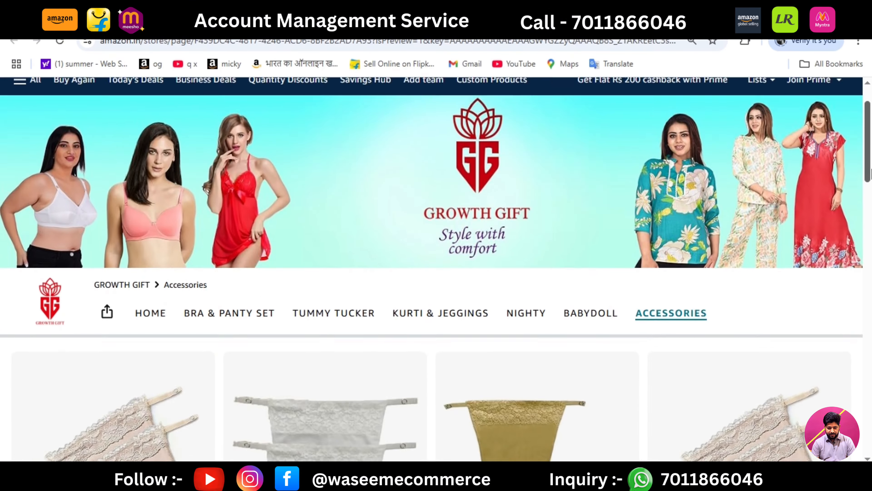
scroll(545, 248, "down", 2)
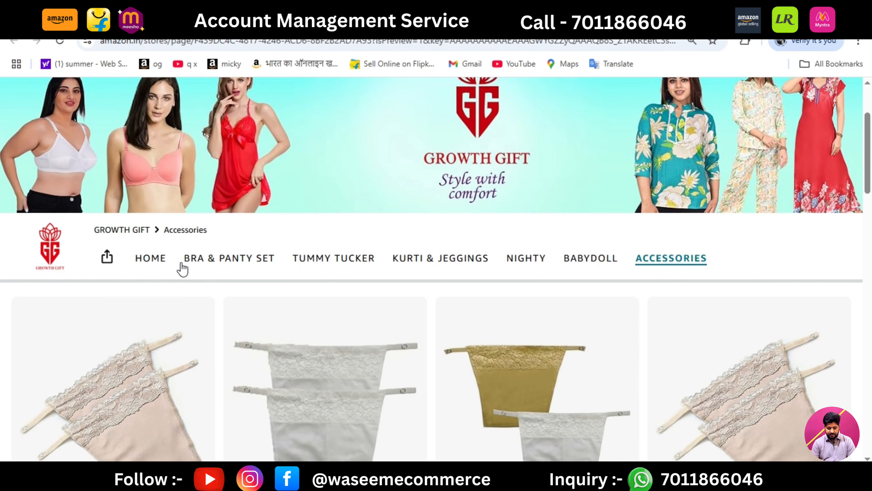
left_click(138, 261)
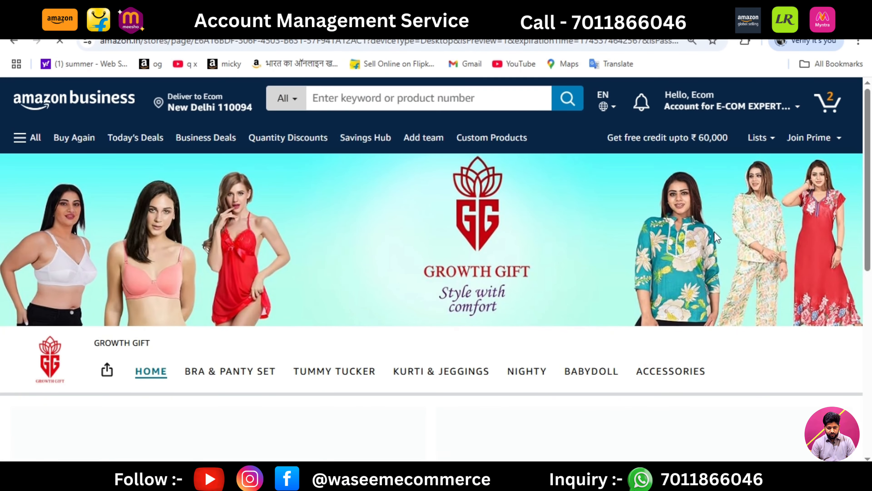
scroll(859, 165, "down", 4)
left_click_drag(870, 149, 870, 125)
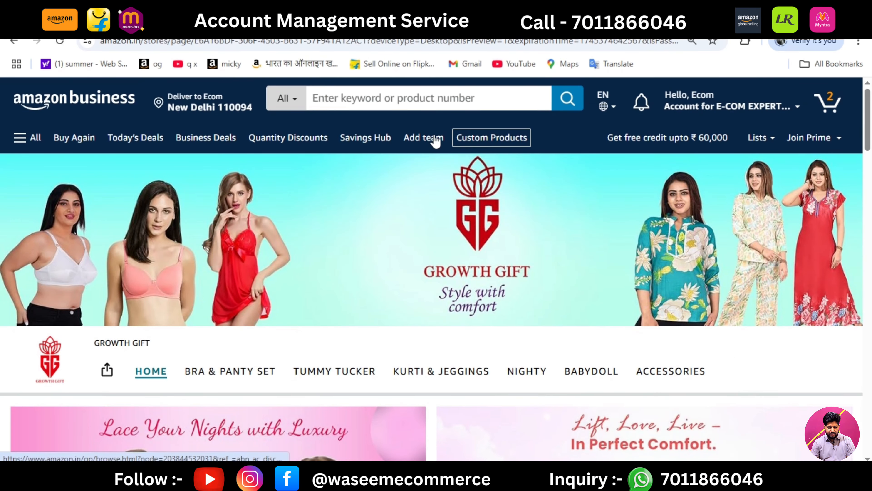
Return to the store builder, submit the store for publishing, and open the first Home page interaction-point issue for editing
left_click(165, 21)
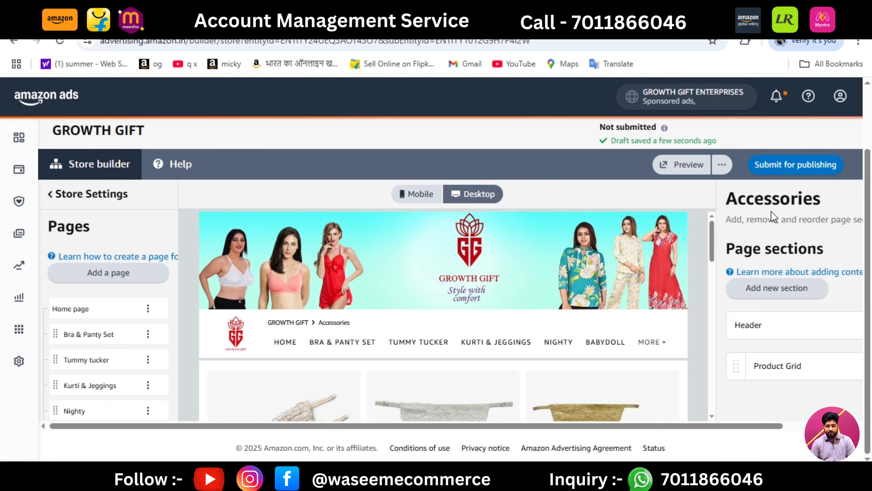
left_click(784, 170)
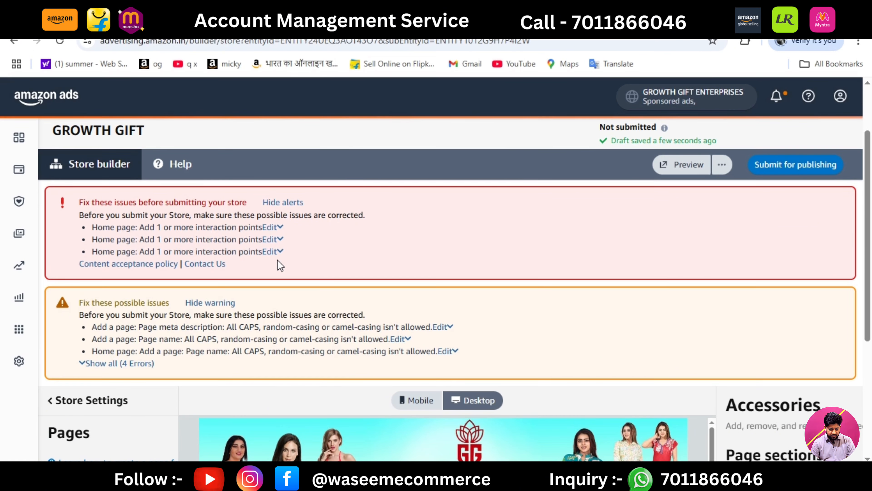
left_click(270, 228)
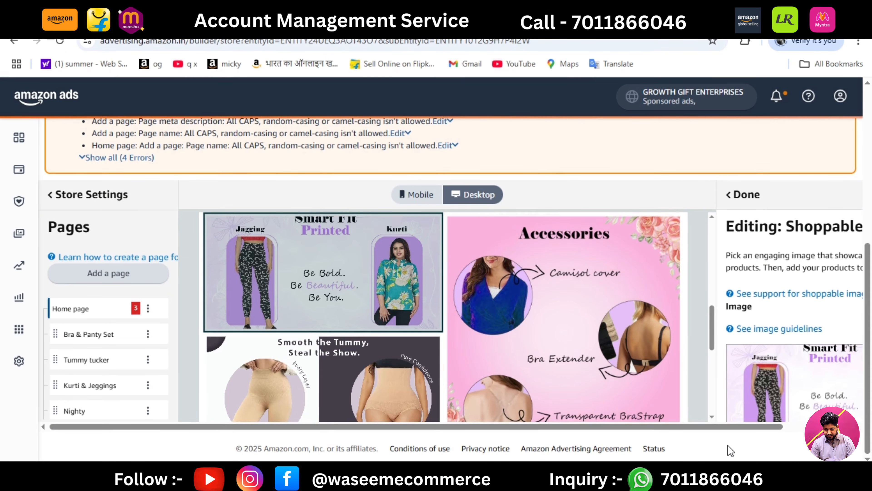
left_click_drag(646, 425, 745, 426)
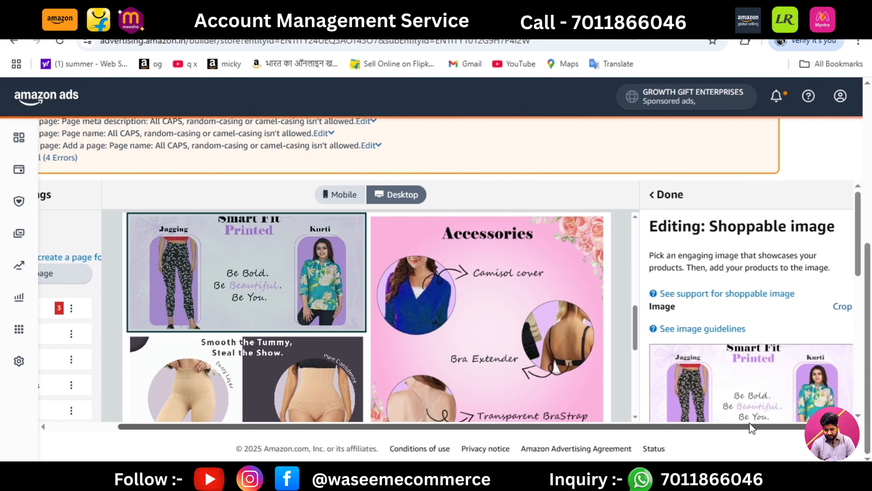
scroll(854, 298, "down", 10)
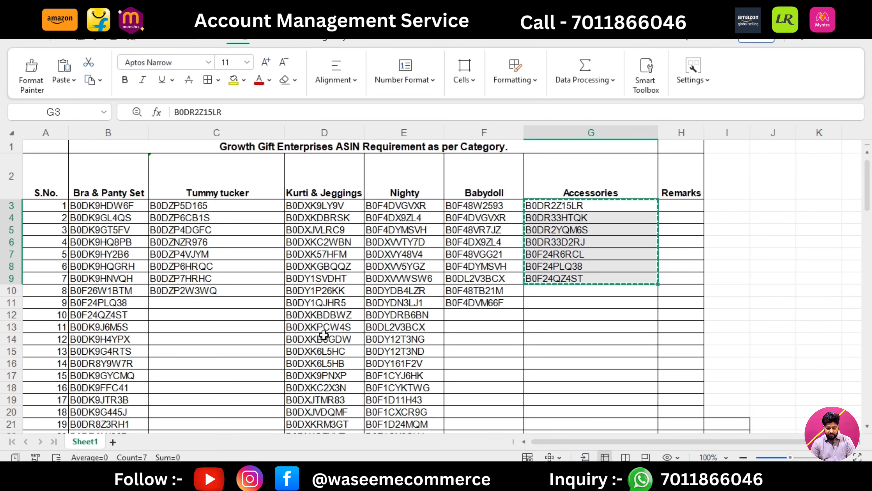
Copy ASIN B0DXKC2WBN from the spreadsheet's Kurti & Jeggings column and add it as a product on the Smart Fit Printed shoppable image
left_click(309, 238)
key("ctrl+c")
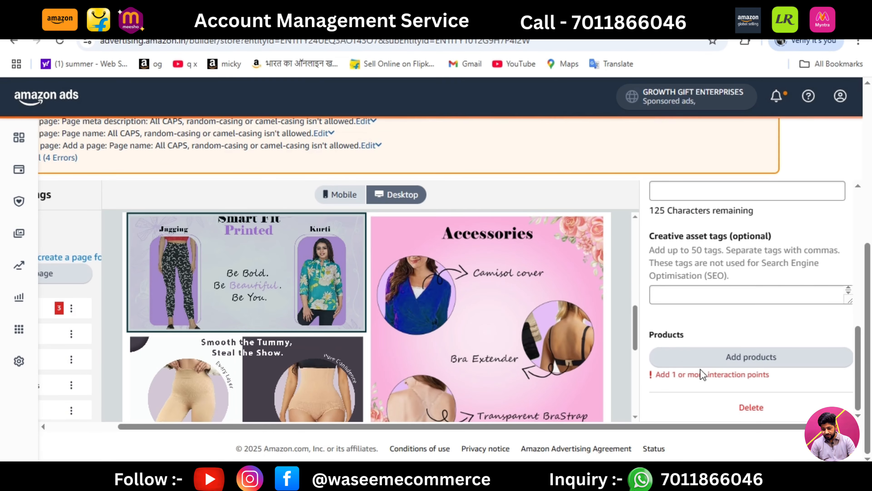
left_click(701, 359)
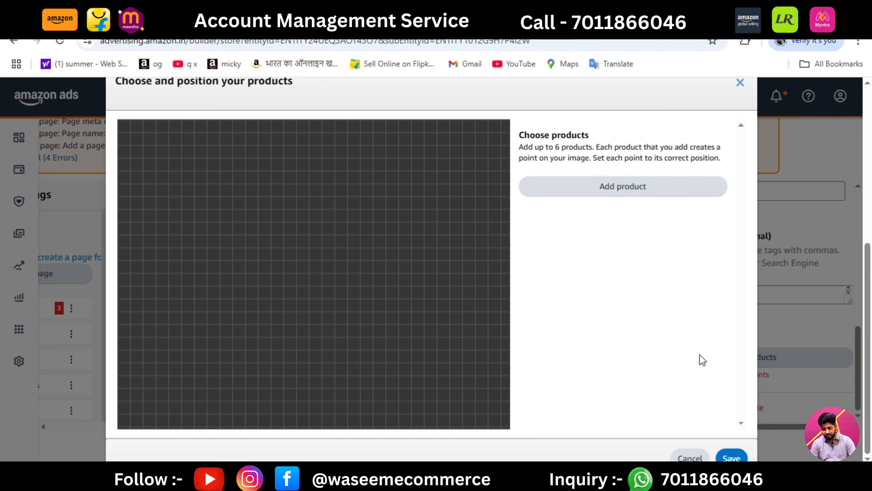
left_click(587, 185)
left_click(574, 246)
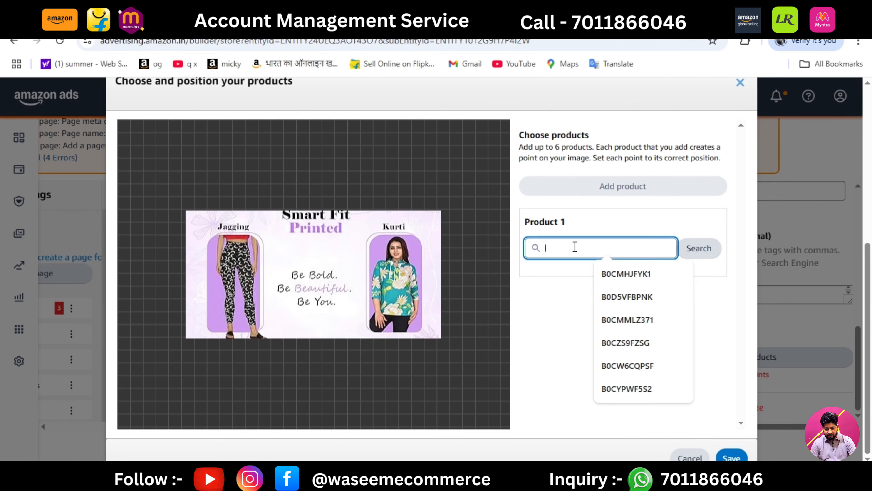
key("ctrl+v")
left_click(702, 253)
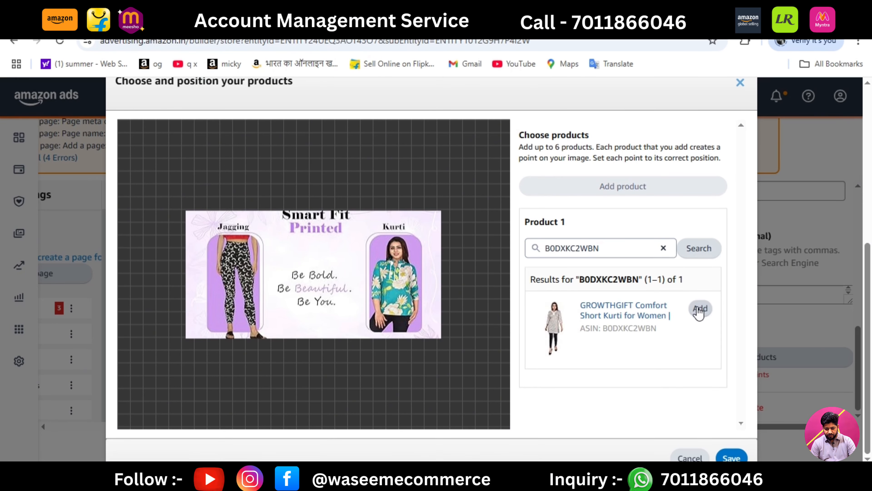
left_click(699, 309)
Position the kurti's product point just below the "Printed" heading and save the shoppable image's products
left_click_drag(313, 273, 313, 251)
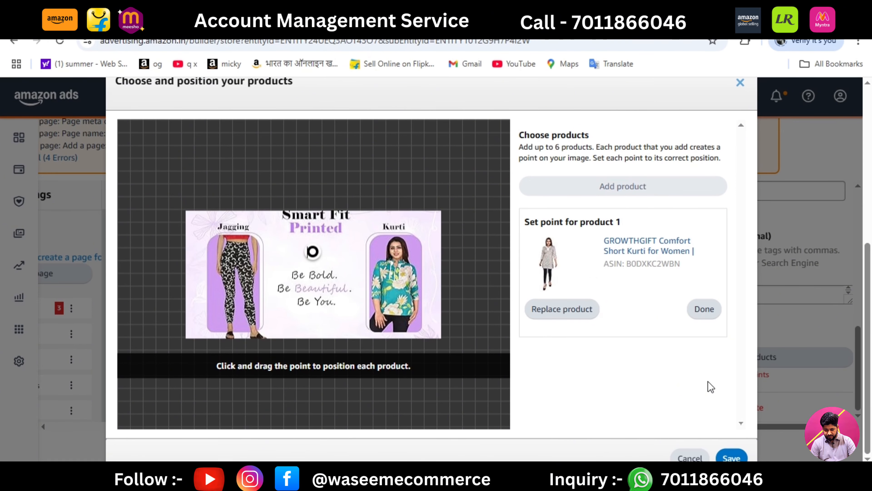
left_click(703, 320)
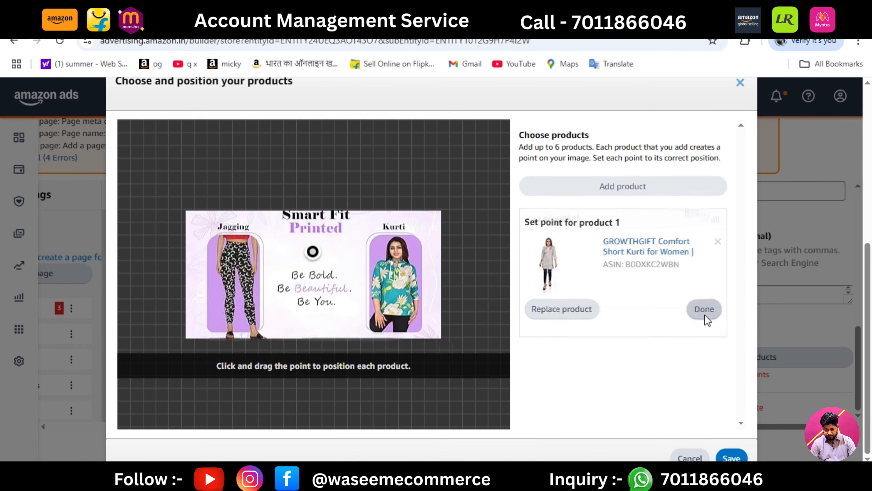
left_click(745, 457)
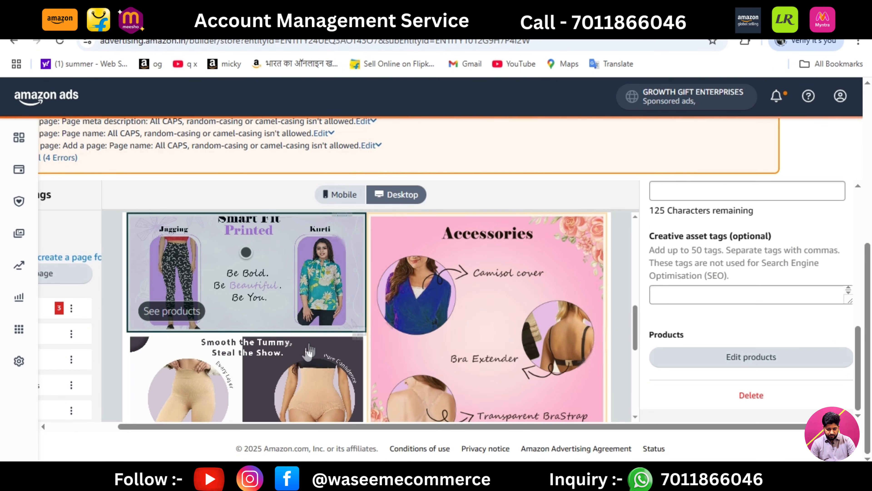
Open product selection for the Smooth the Tummy shoppable image, copy Tummy tucker ASIN B0DZP7HRHC from spreadsheet cell C9, and return to the store builder
left_click(309, 350)
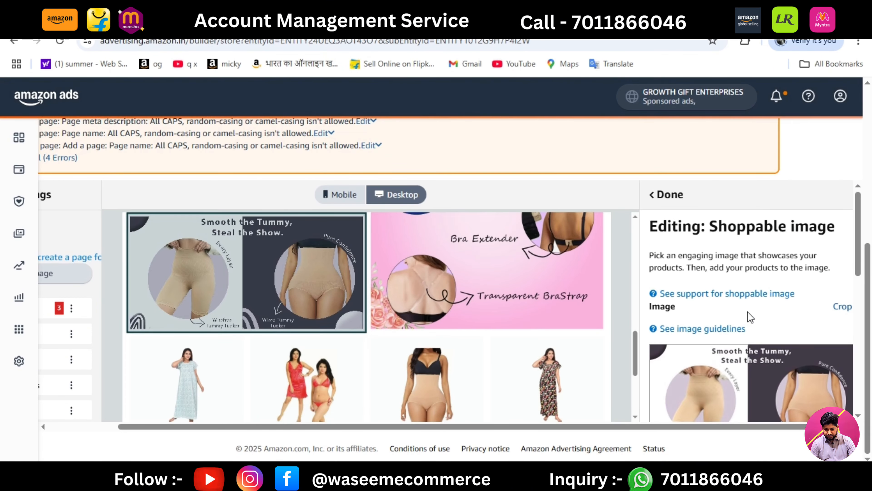
left_click_drag(858, 247, 858, 388)
left_click(781, 359)
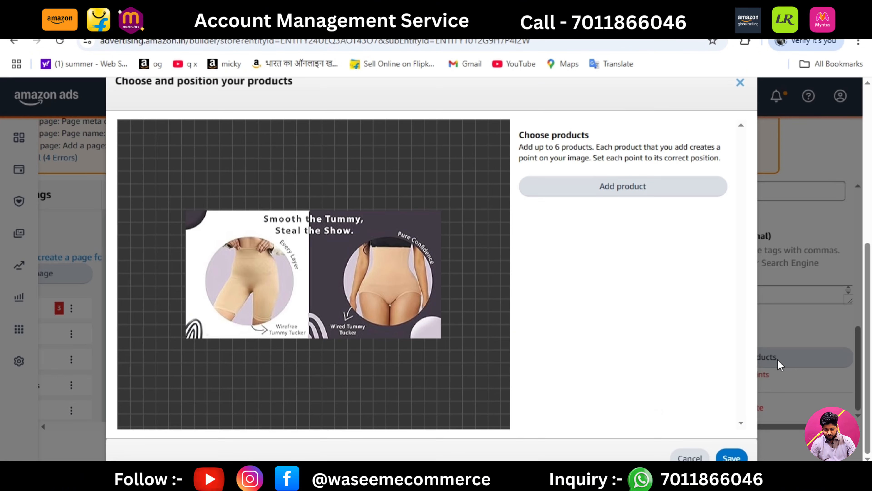
key("alt+Tab")
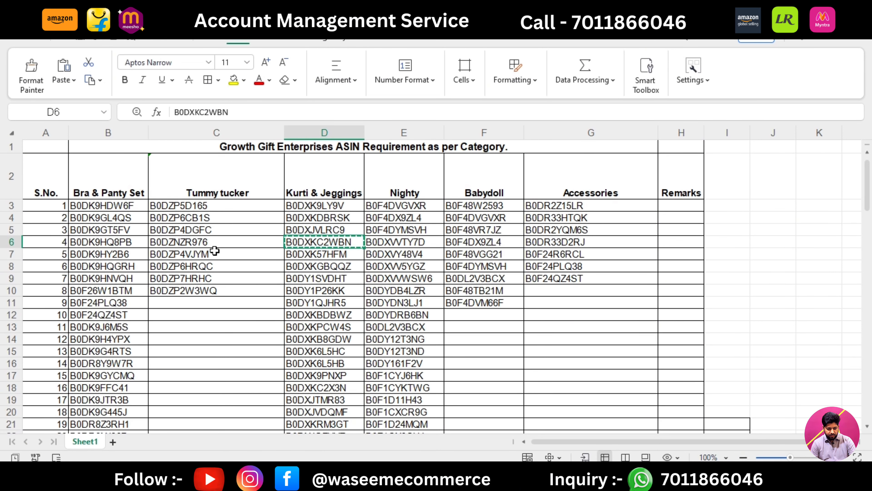
left_click(214, 279)
key("ctrl+c")
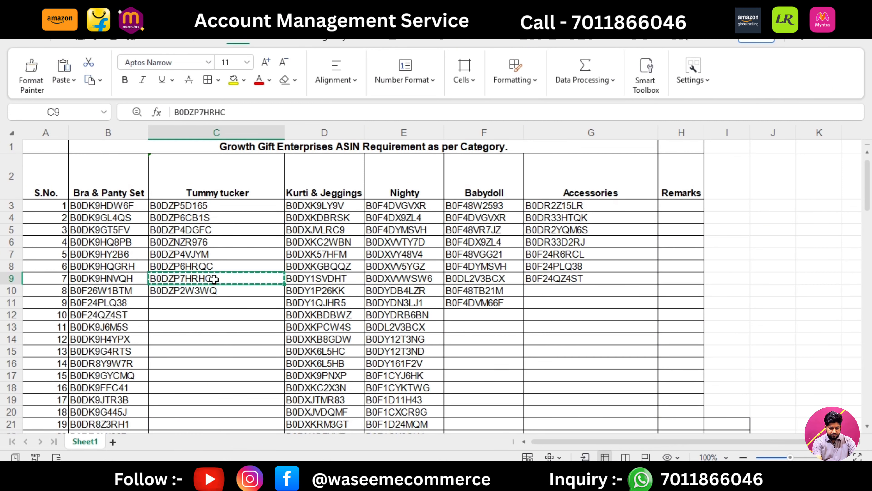
key("alt+Tab")
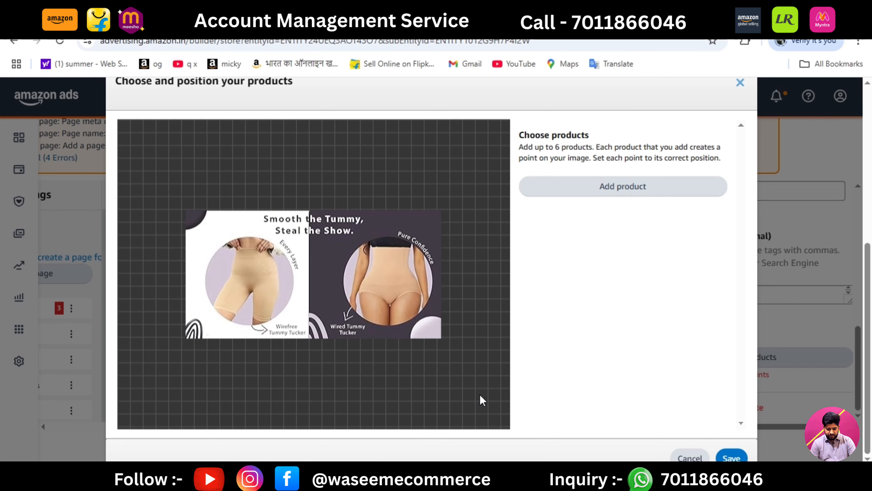
Add product B0DZP7HRHC to the Smooth the Tummy image, place its point between the two circular photos, and save
left_click(581, 192)
left_click(581, 247)
key("ctrl+v")
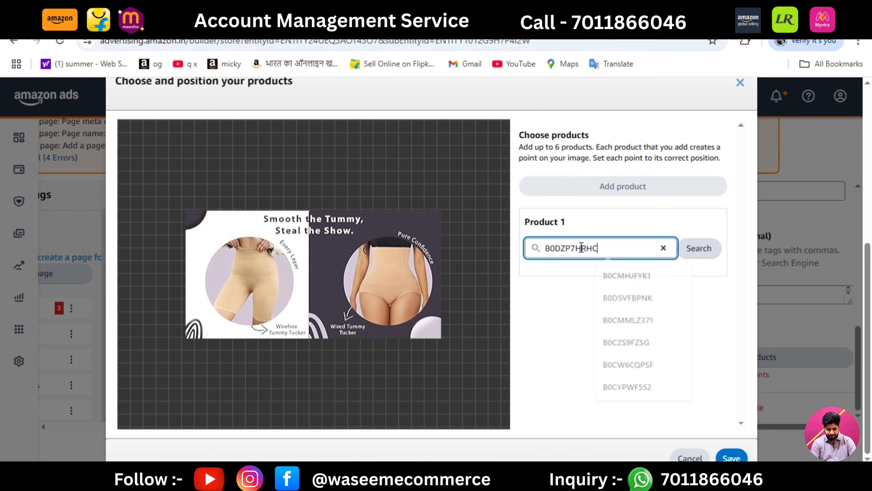
left_click(691, 248)
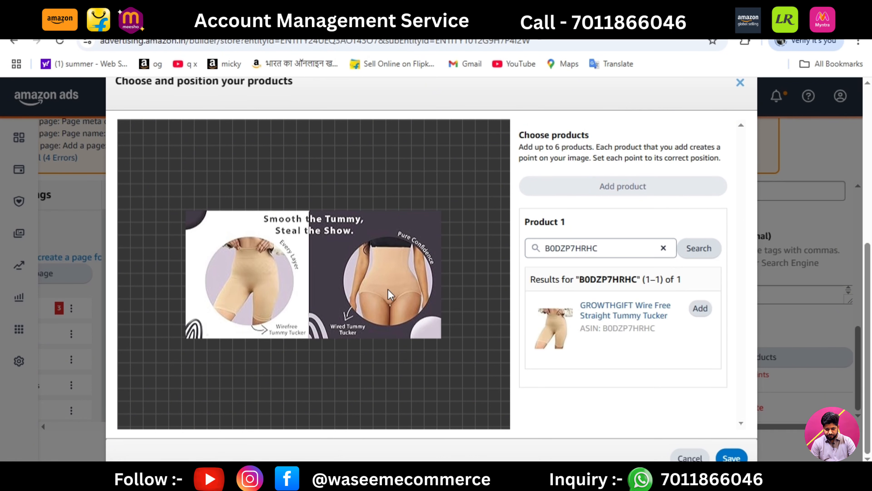
left_click(699, 311)
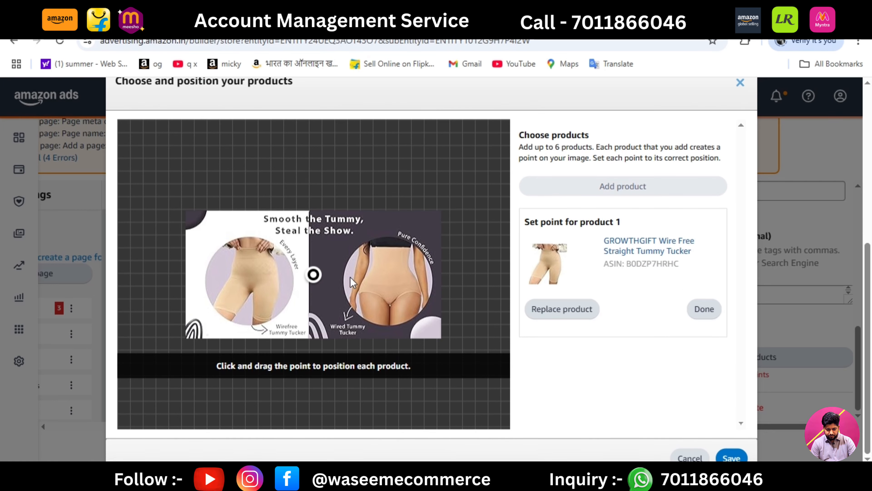
left_click_drag(319, 273, 324, 284)
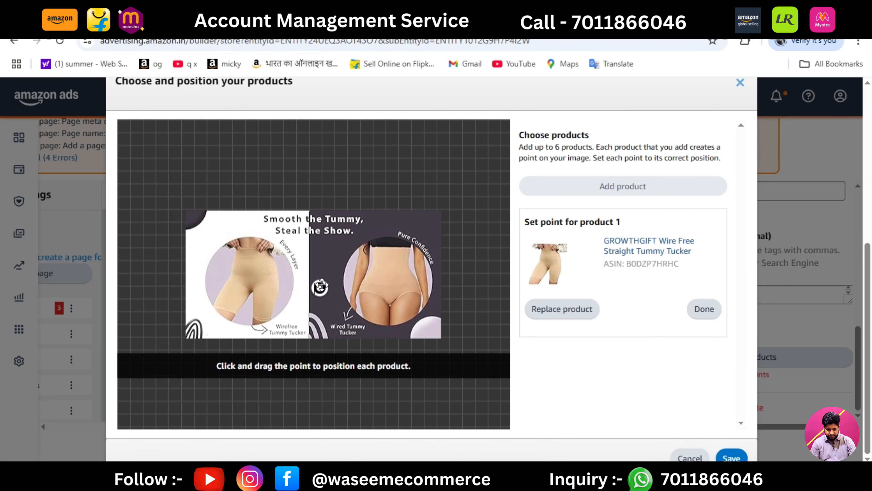
left_click(703, 309)
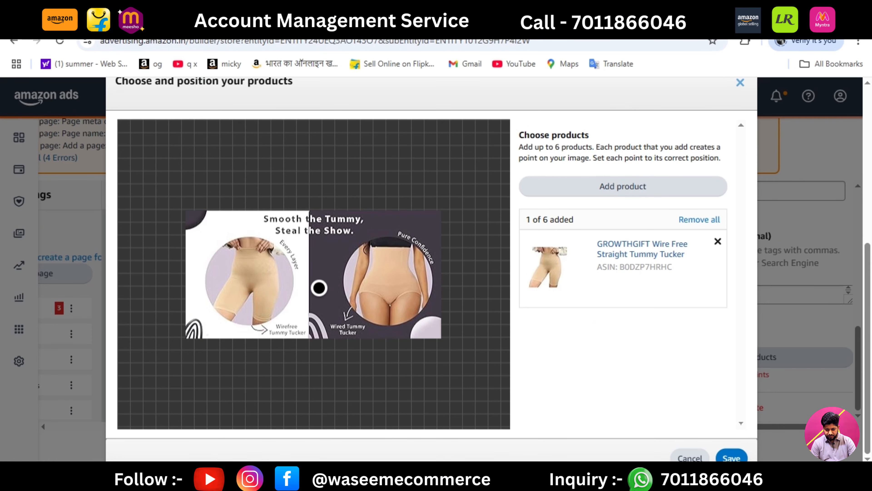
left_click(730, 458)
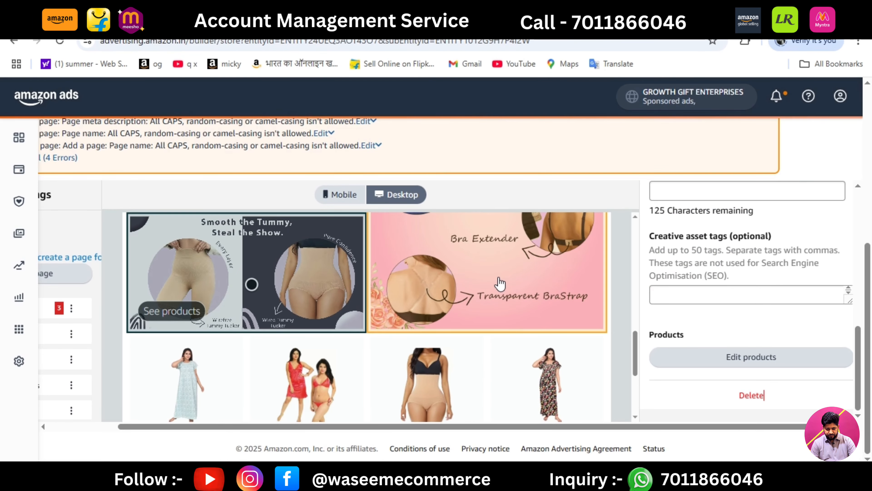
Start adding a product to the Accessories shoppable image, copy ASIN B0F24PLQ38 from spreadsheet cell B11, and return to the store builder
left_click_drag(636, 345, 636, 322)
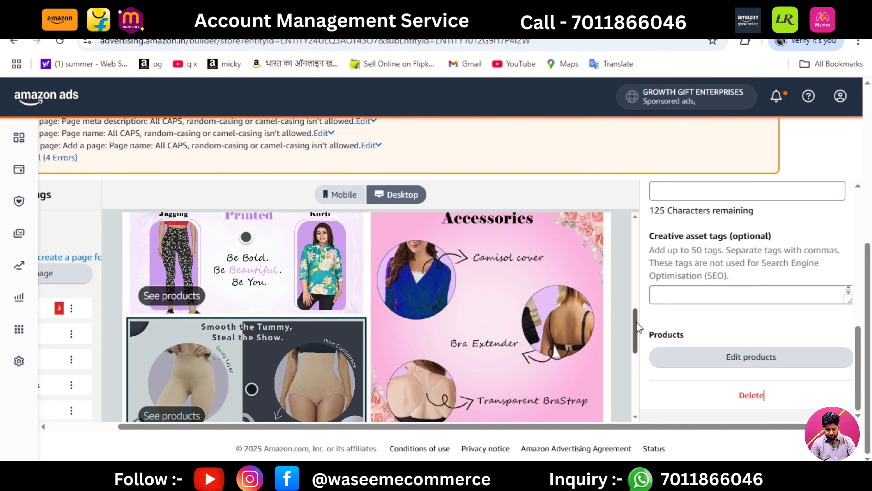
left_click(616, 326)
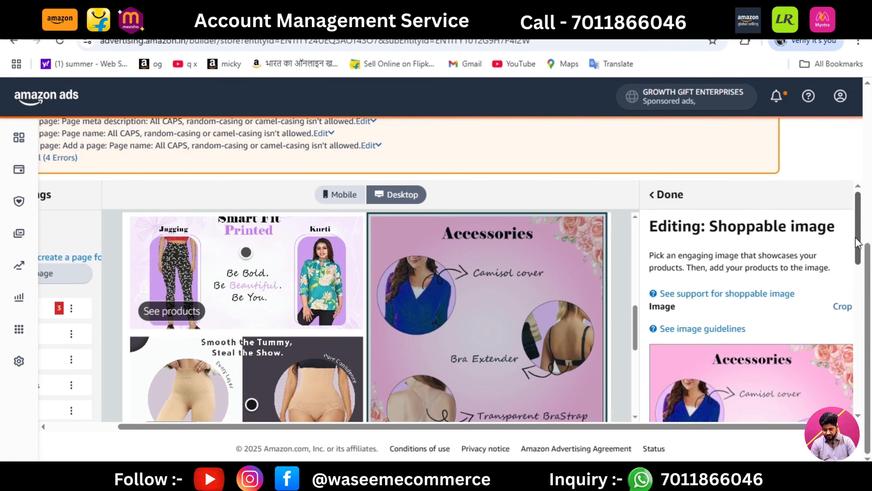
left_click_drag(858, 242, 857, 395)
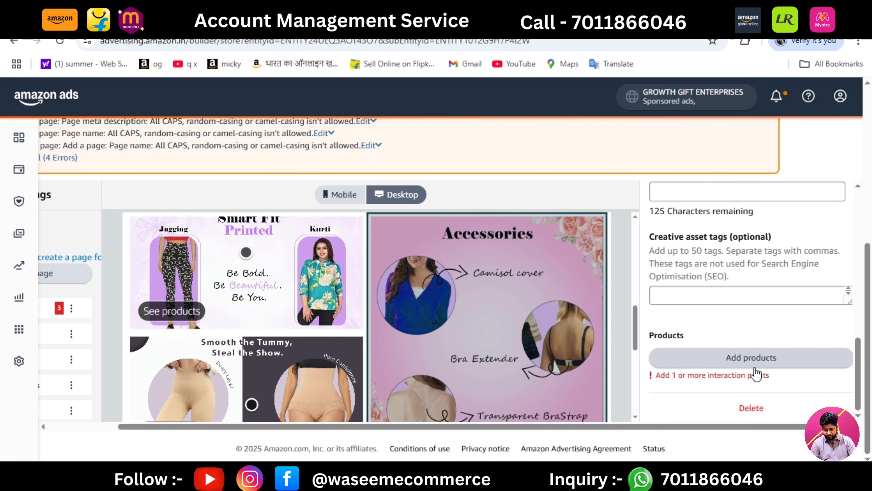
left_click(752, 358)
left_click(579, 188)
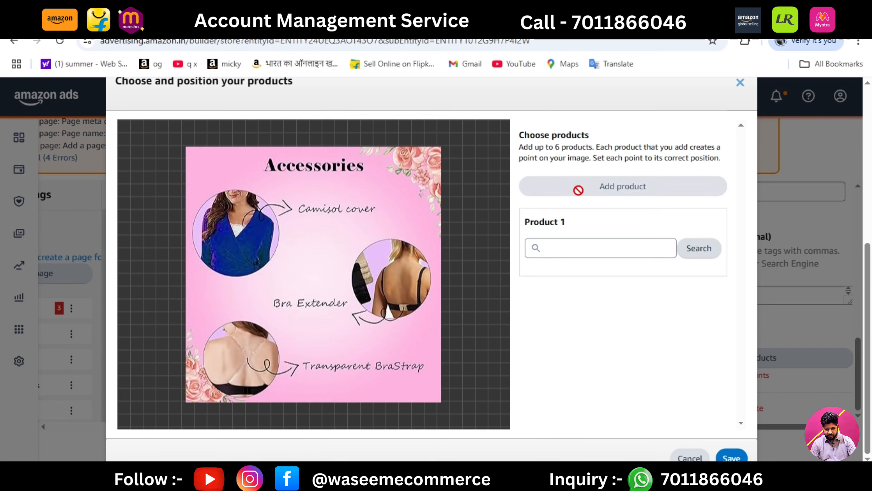
left_click(395, 478)
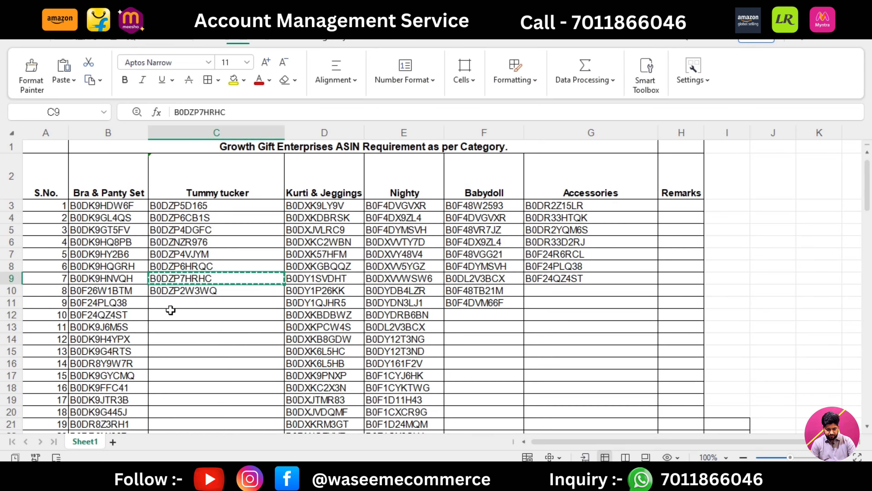
left_click(107, 298)
key("ctrl+c")
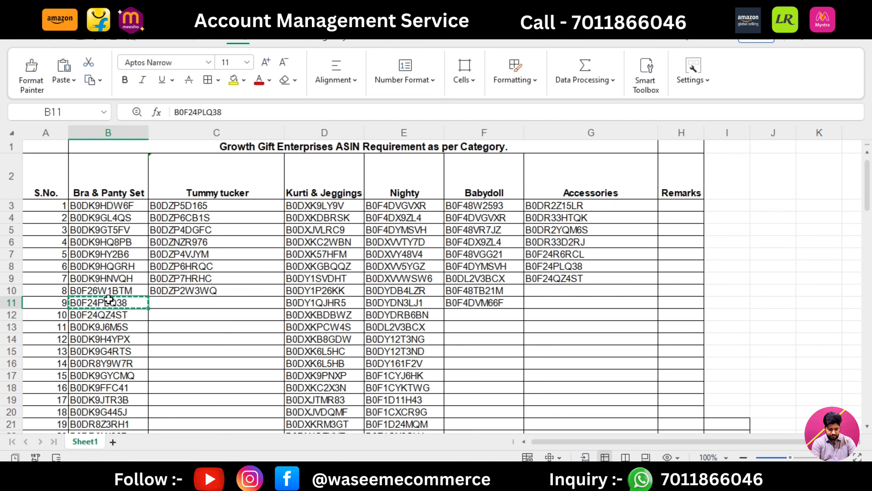
key("alt+Tab")
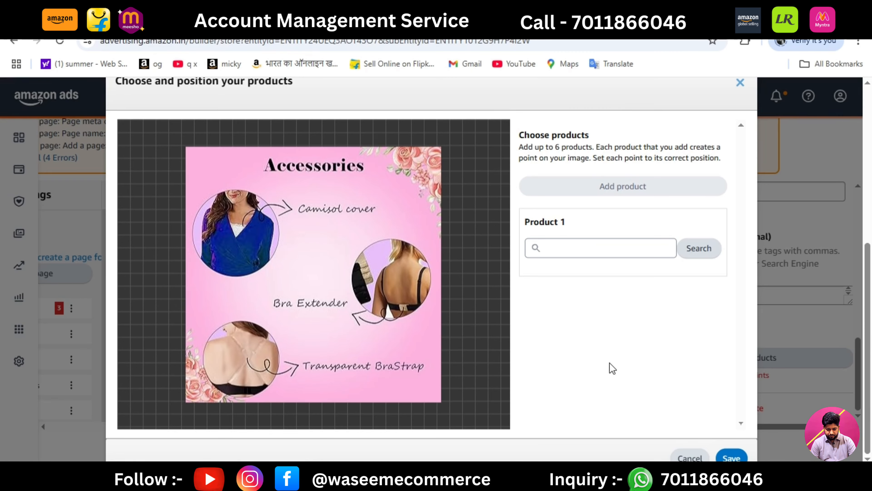
Add product B0F24PLQ38 to the Accessories image, place its point just above the "Bra Extender" label, and save
left_click(596, 247)
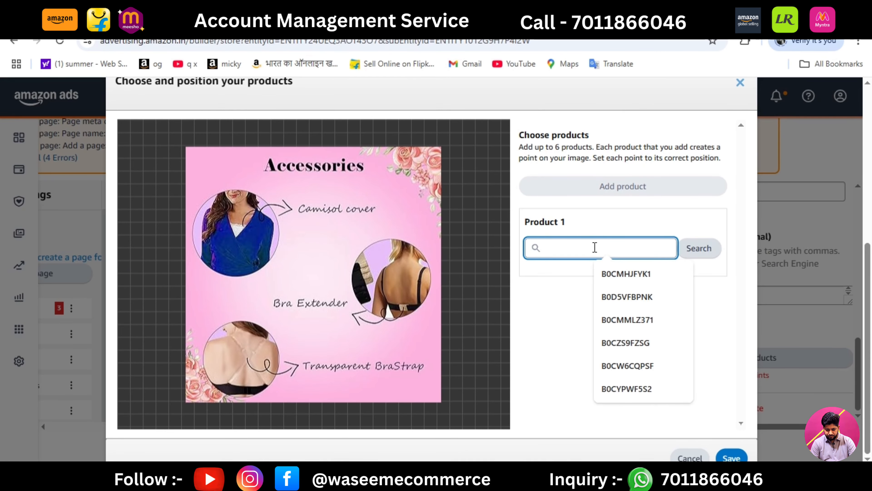
key("ctrl+v")
left_click(699, 250)
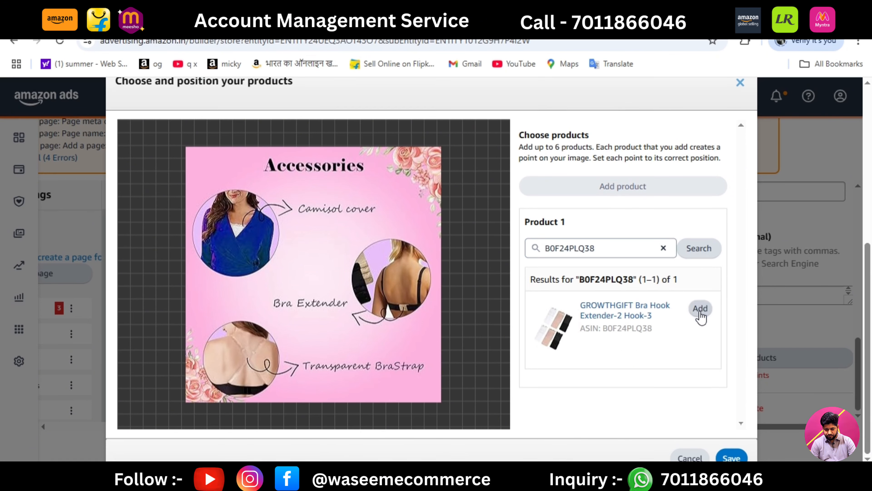
left_click(699, 311)
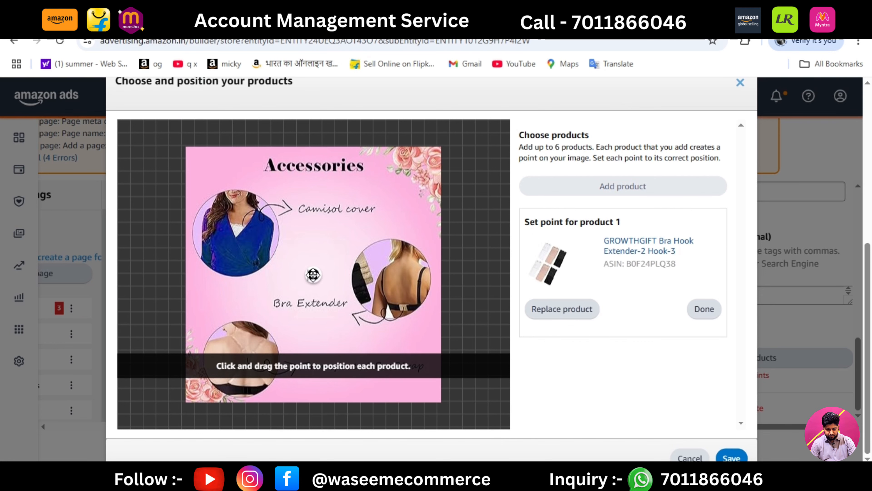
left_click_drag(313, 274, 308, 272)
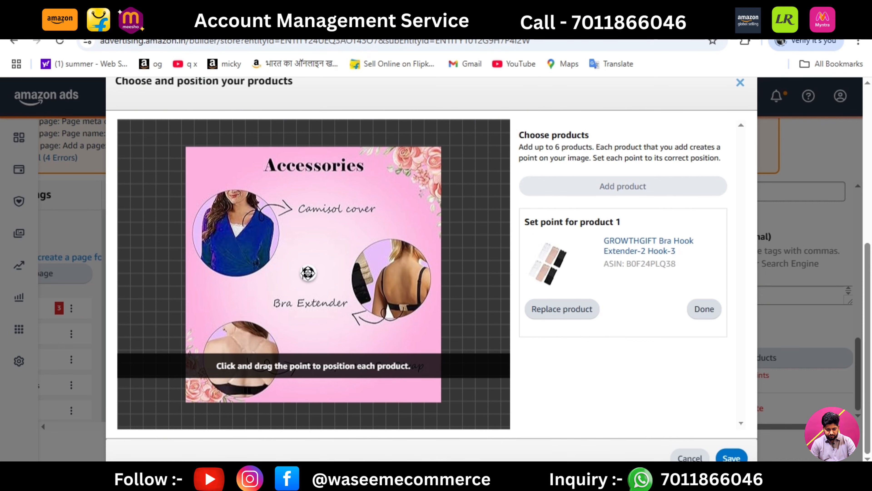
left_click(707, 310)
left_click(729, 457)
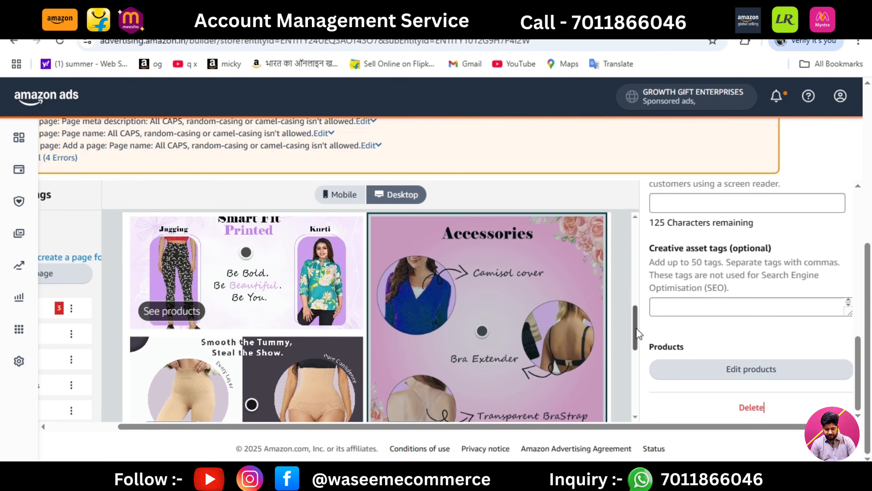
Finish editing the Accessories shoppable image and check the product links of the Lace Your Nights, In Perfect Comfort and Sleepwear image tiles
left_click_drag(858, 350, 808, 210)
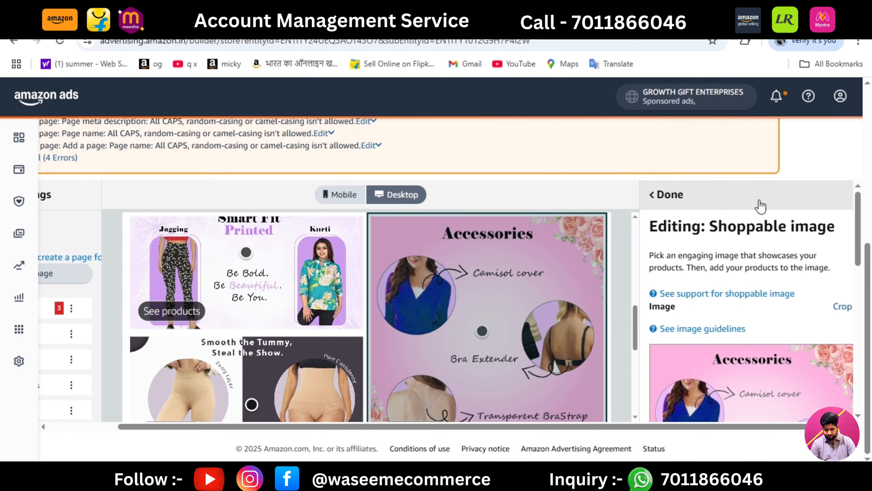
left_click(670, 195)
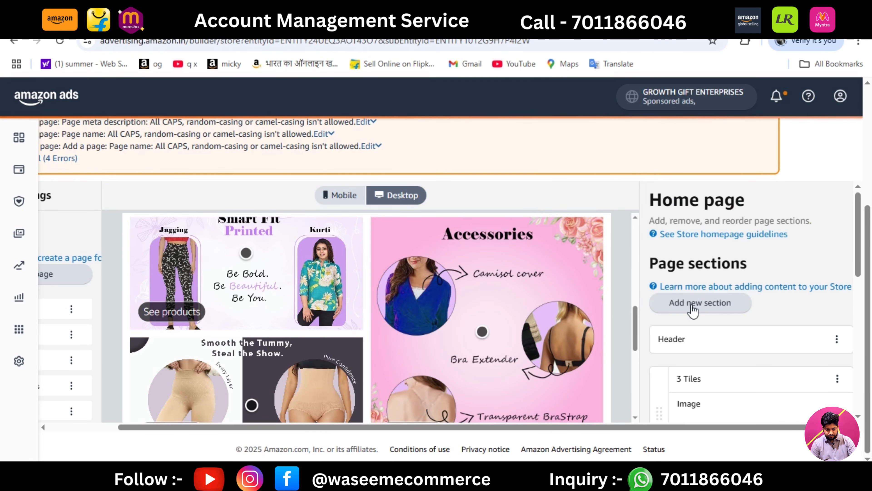
scroll(639, 298, "up", 5)
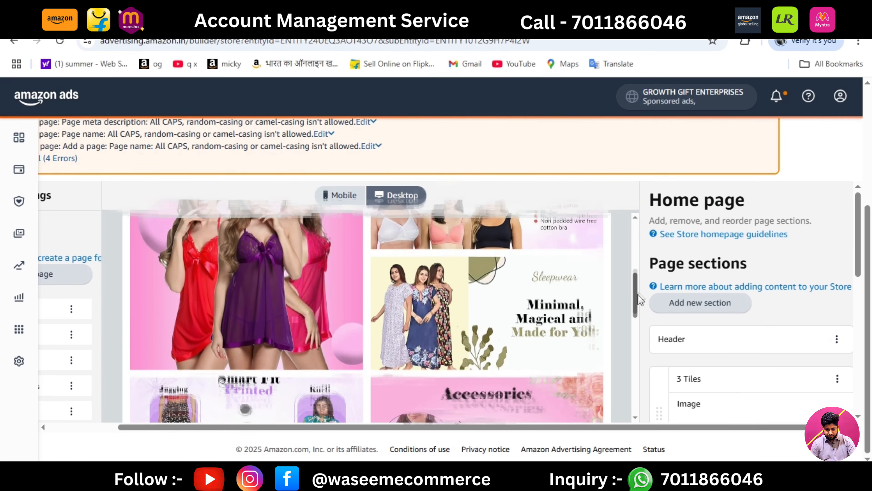
mouse_move(638, 295)
left_mouse_down()
mouse_move(641, 279)
mouse_move(632, 289)
left_mouse_up()
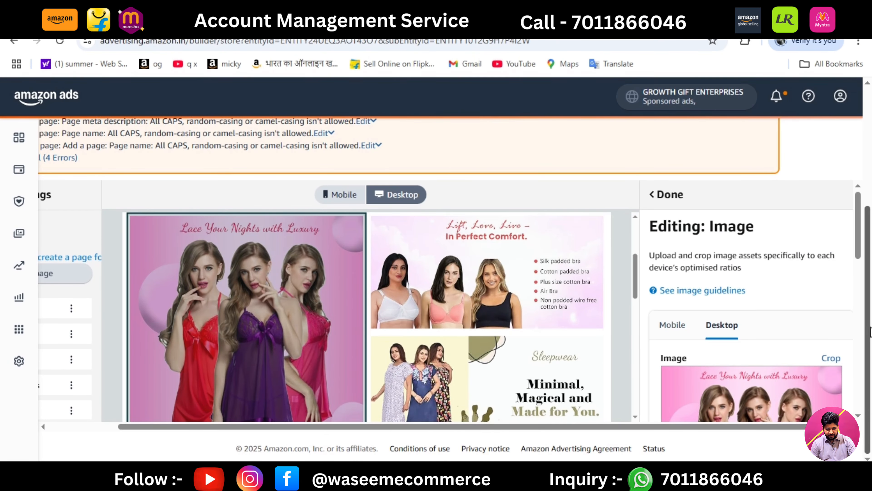
left_click_drag(858, 254, 862, 408)
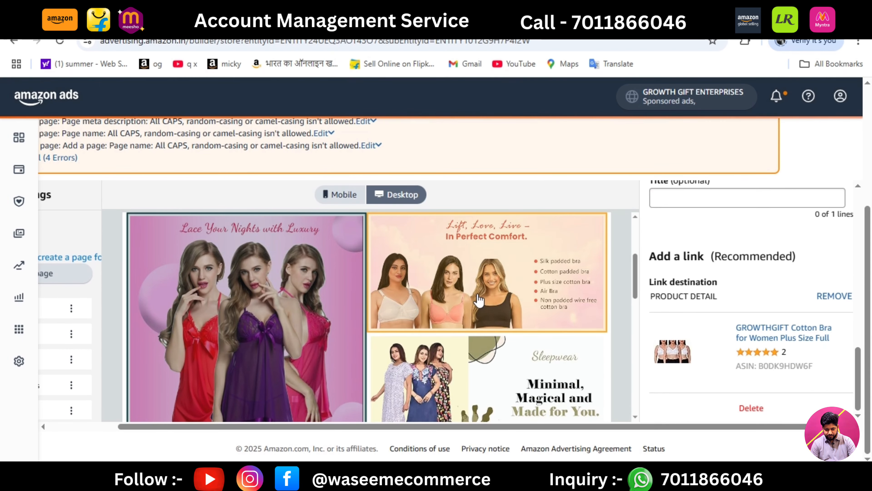
left_click(602, 296)
left_click_drag(858, 240, 855, 414)
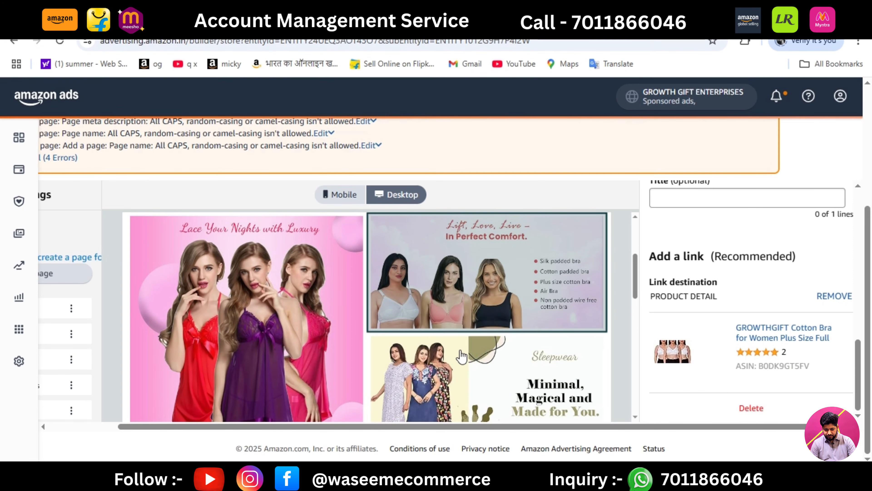
left_click(751, 408)
mouse_move(855, 235)
left_mouse_down()
mouse_move(842, 392)
mouse_move(854, 244)
left_mouse_up()
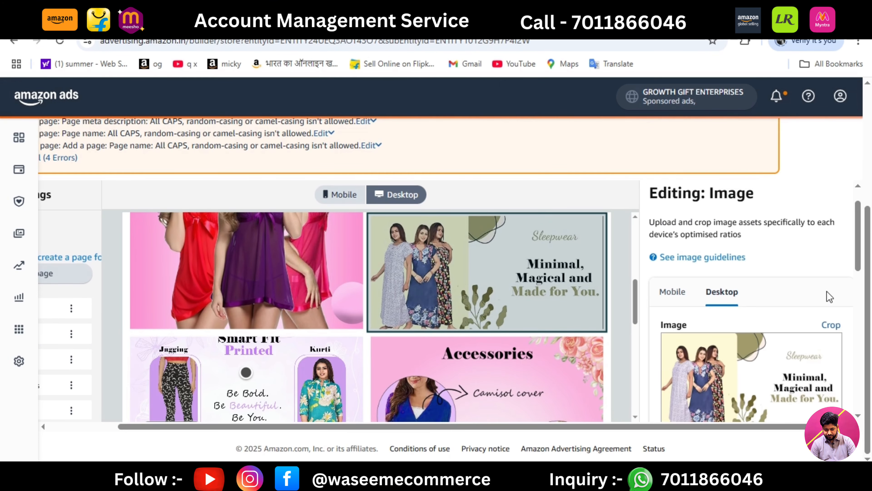
Expand the store's list of possible issues to review every page name and meta description warning
left_click_drag(455, 427, 328, 414)
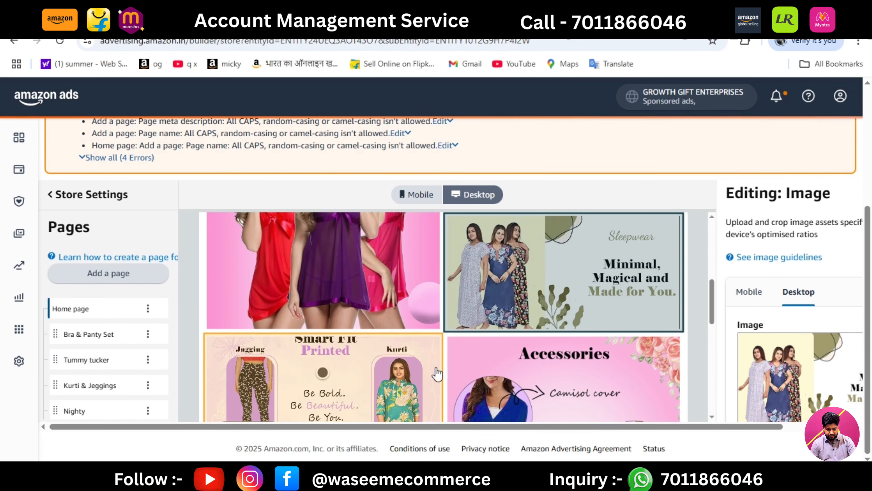
left_click_drag(868, 285, 870, 187)
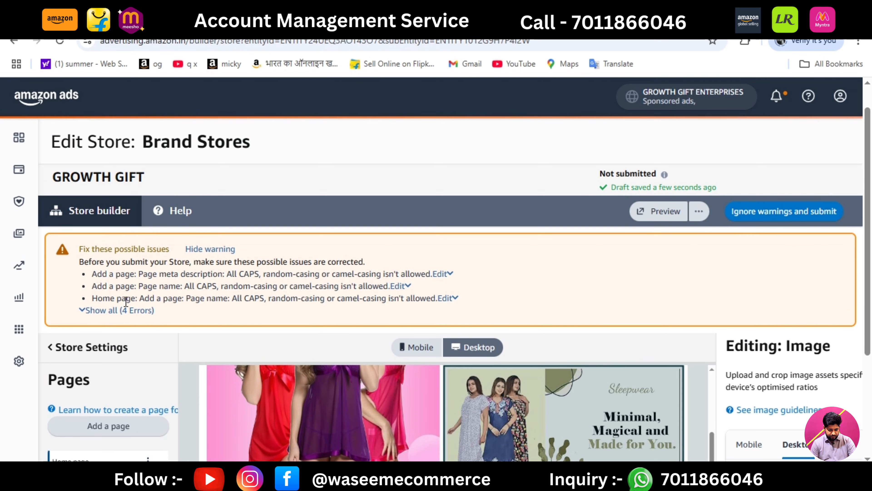
left_click(144, 310)
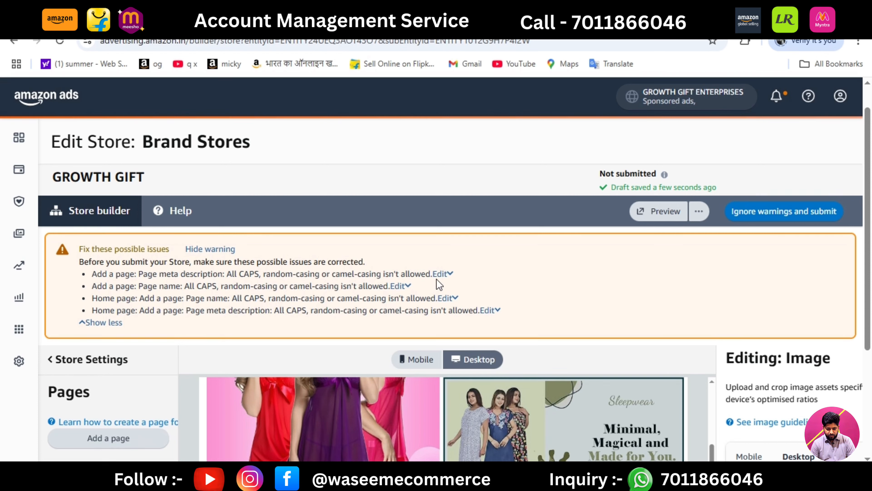
Submit the GROWTH GIFT store for publishing, ignoring the warnings and without requesting publishing dates
left_click_drag(867, 208, 870, 184)
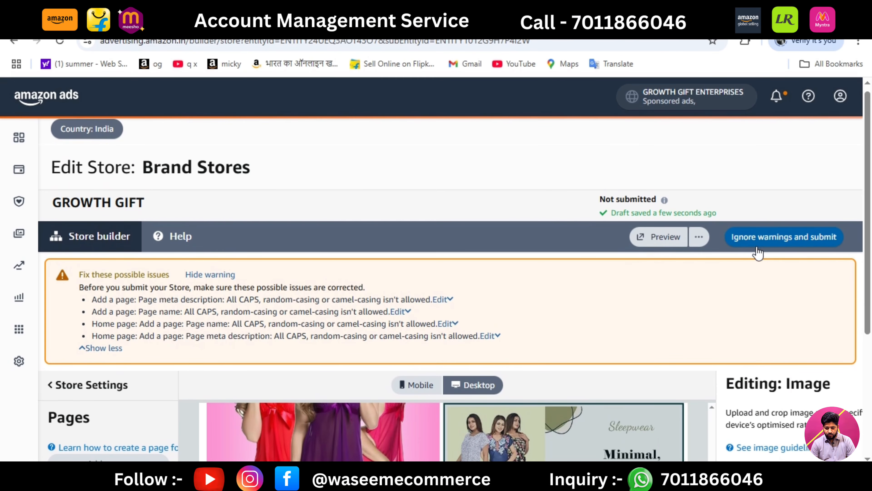
left_click(773, 245)
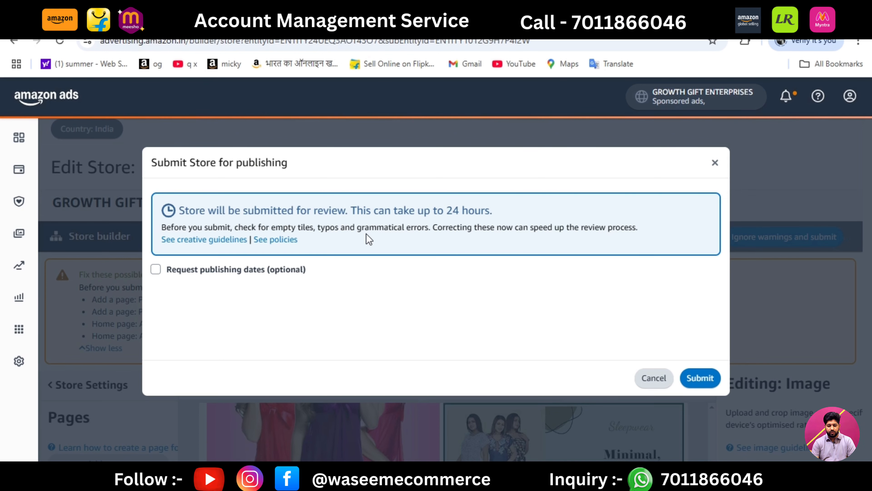
left_click(696, 378)
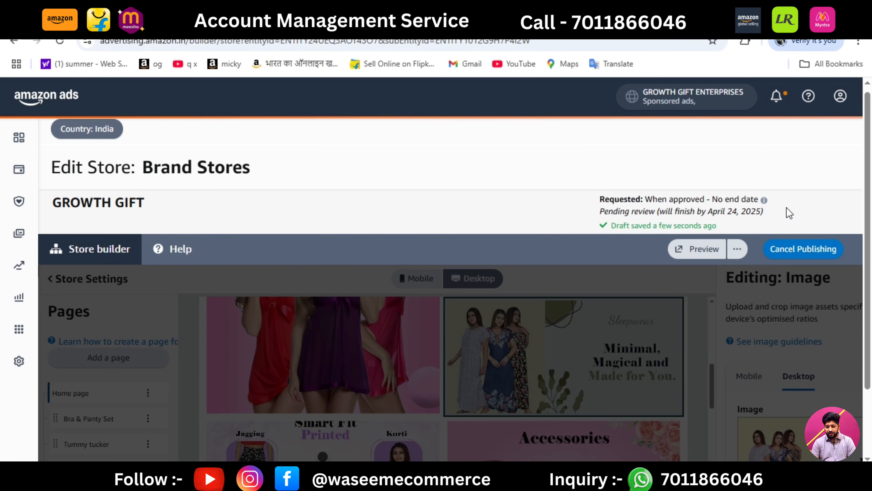
Preview the submitted store and look through its Home and Bra & Panty Set pages
left_click(722, 257)
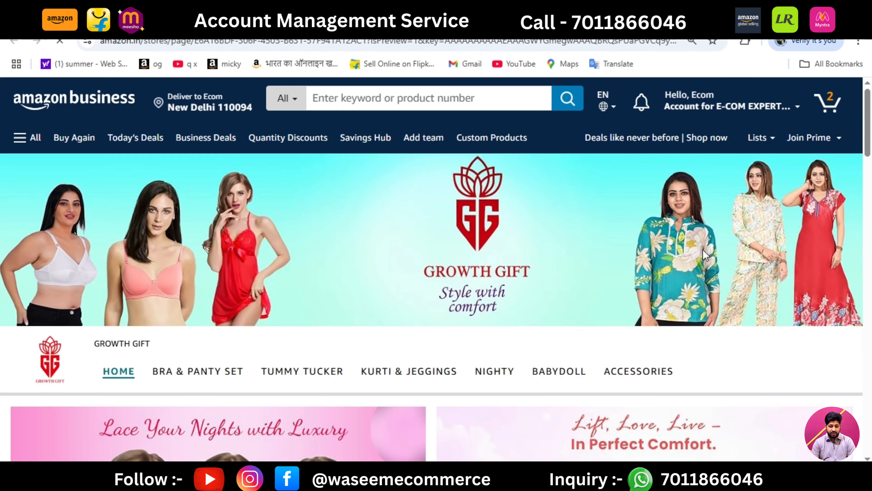
scroll(859, 154, "down", 5)
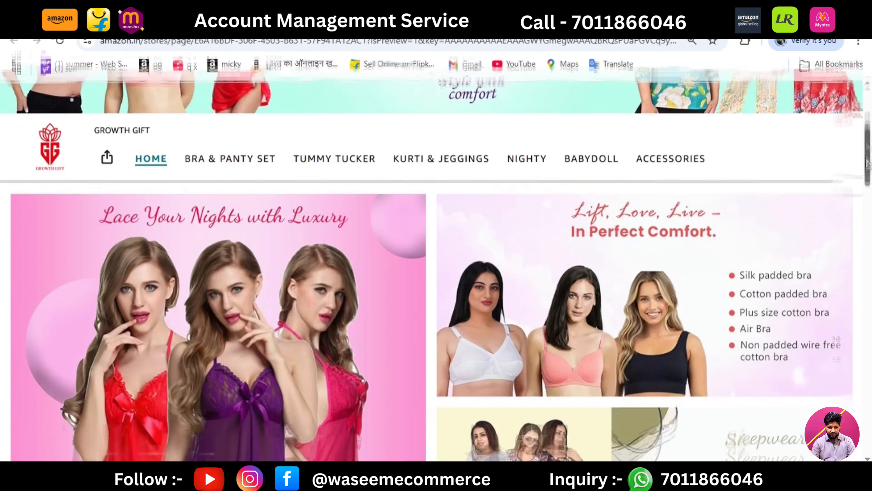
left_click_drag(866, 162, 866, 287)
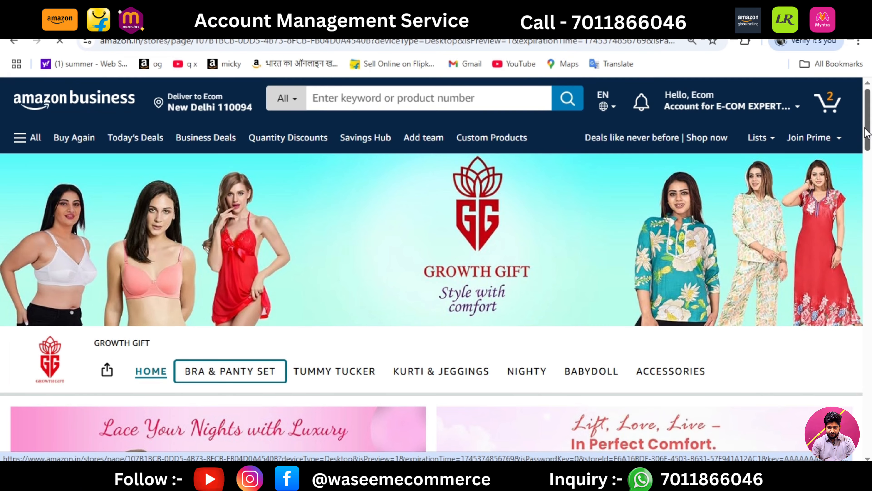
left_click_drag(866, 132, 871, 264)
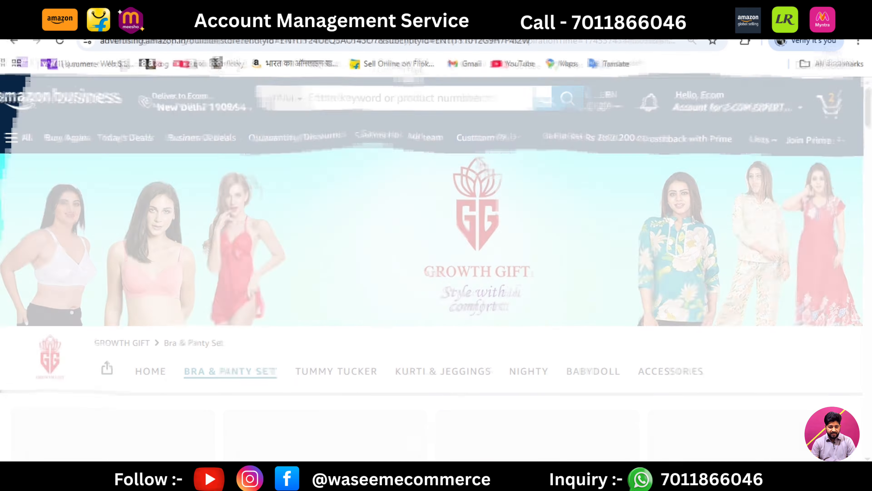